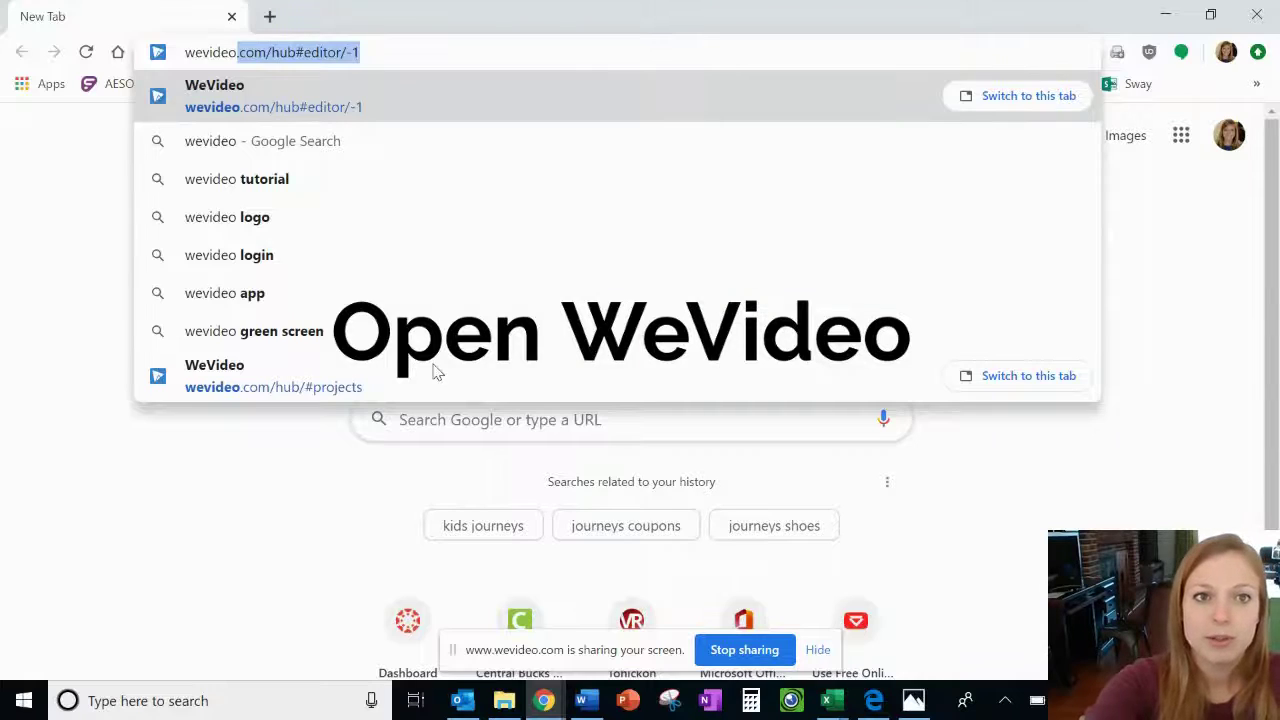
- Search the web for "wevideo login" and open the WeVideo login page from the results
key(Delete)
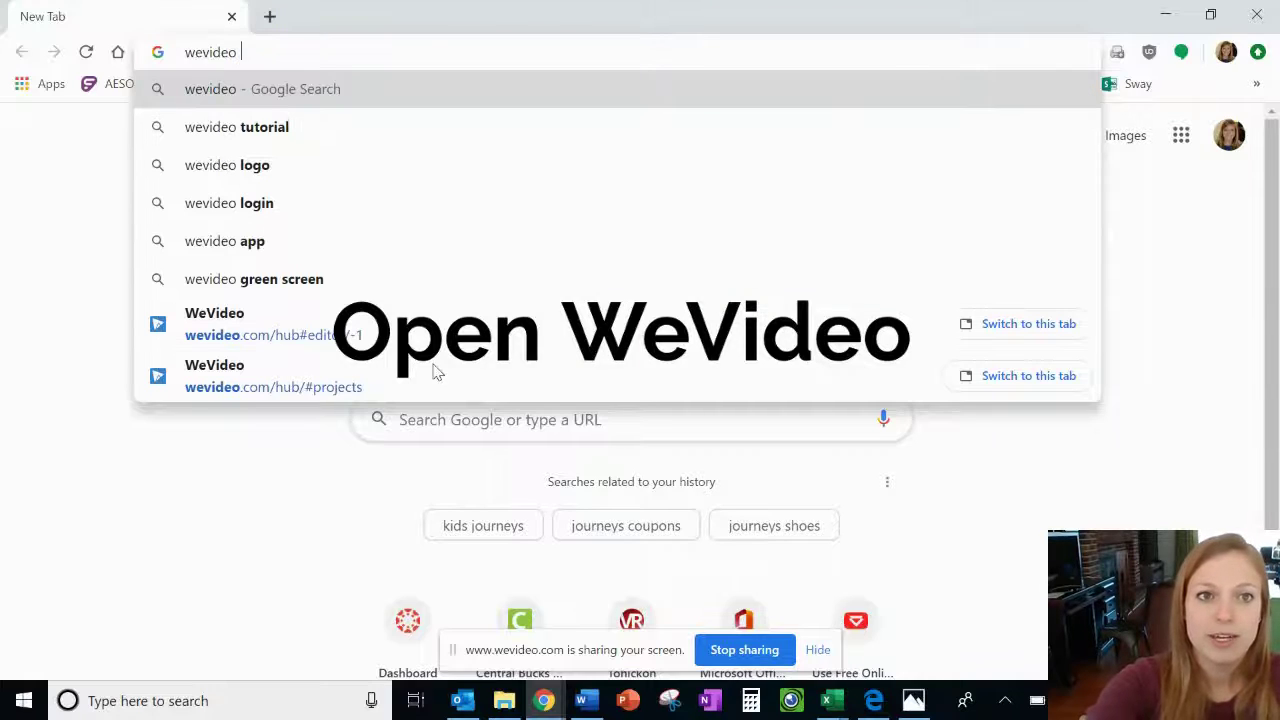
text(login)
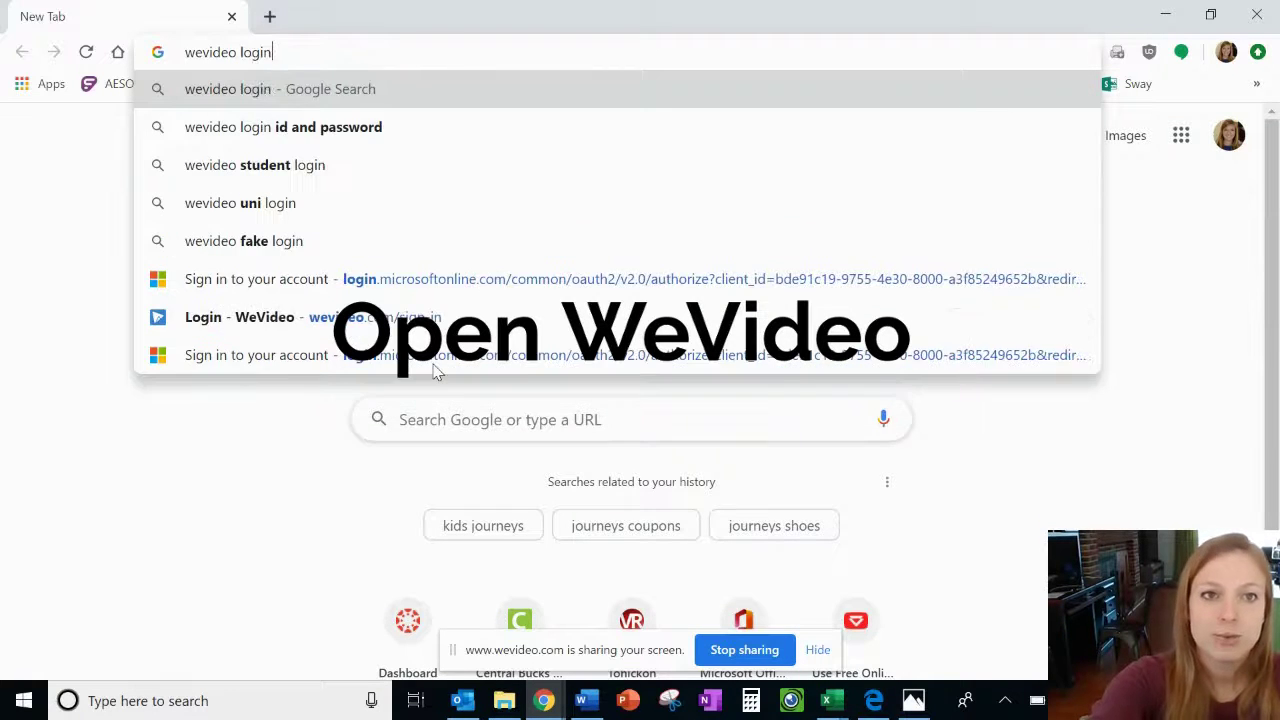
key(Return)
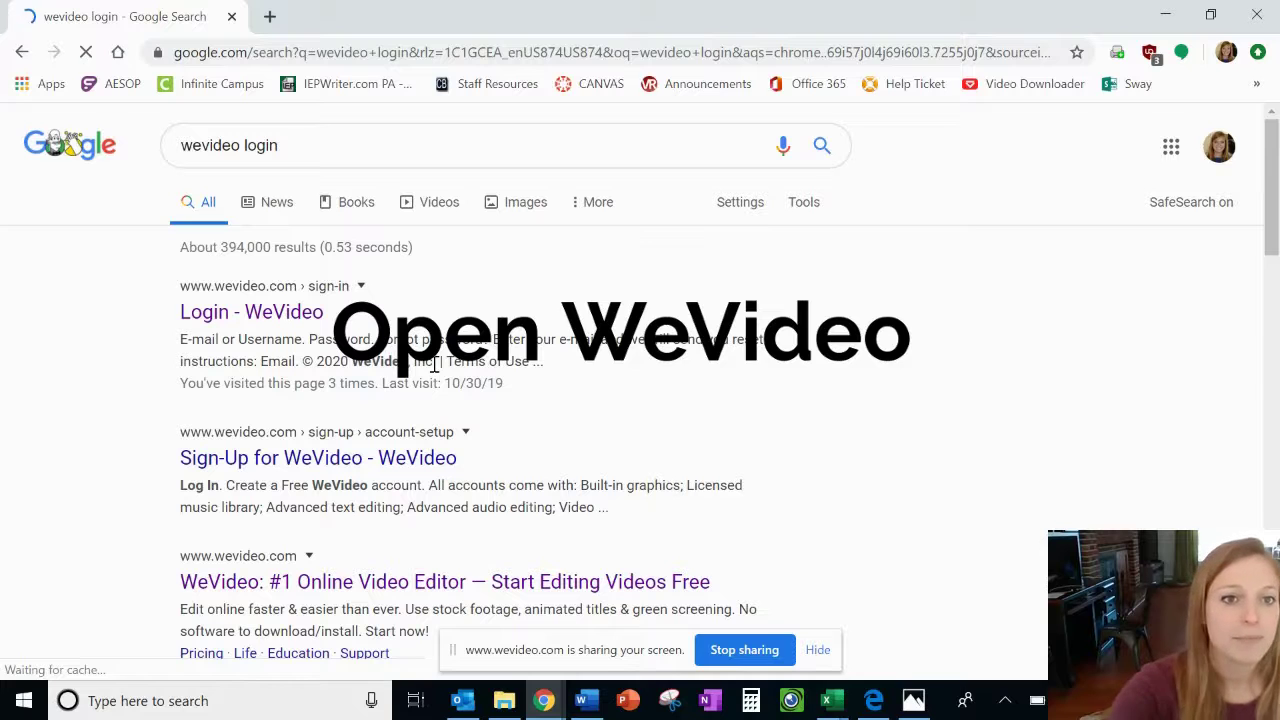
click(272, 322)
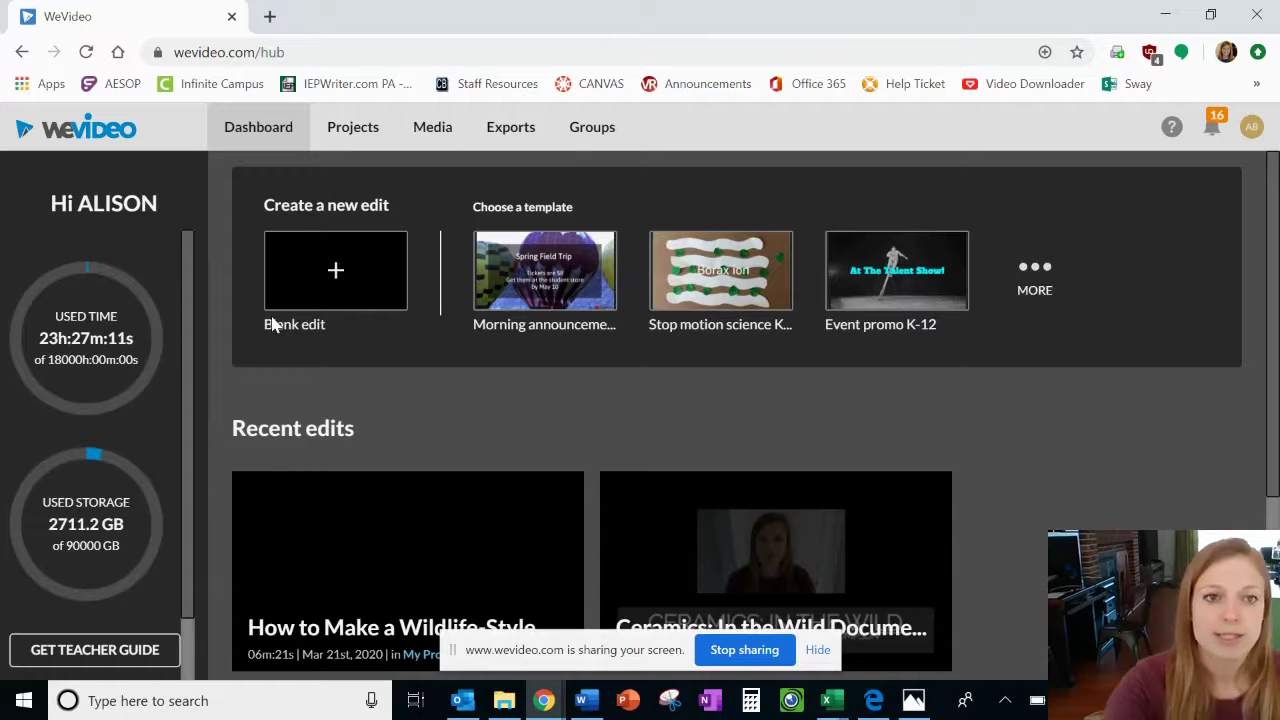
- Create a new blank edit from the WeVideo dashboard
click(20, 53)
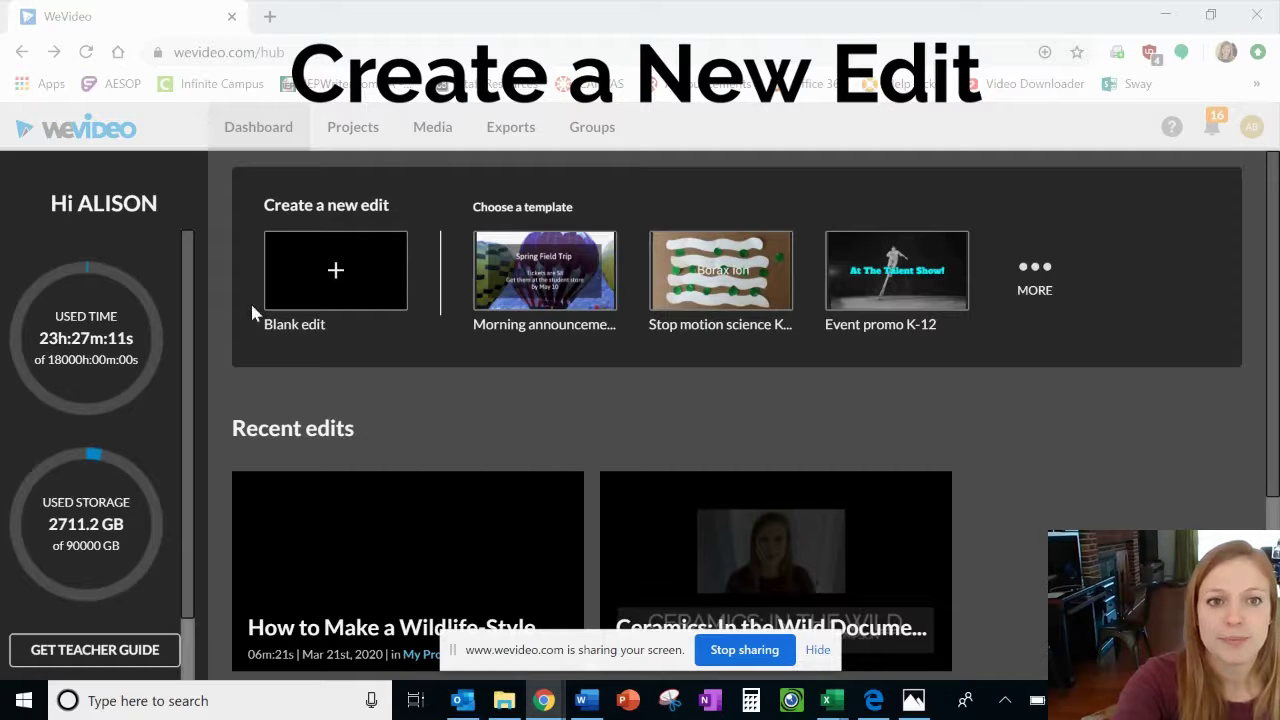
click(337, 277)
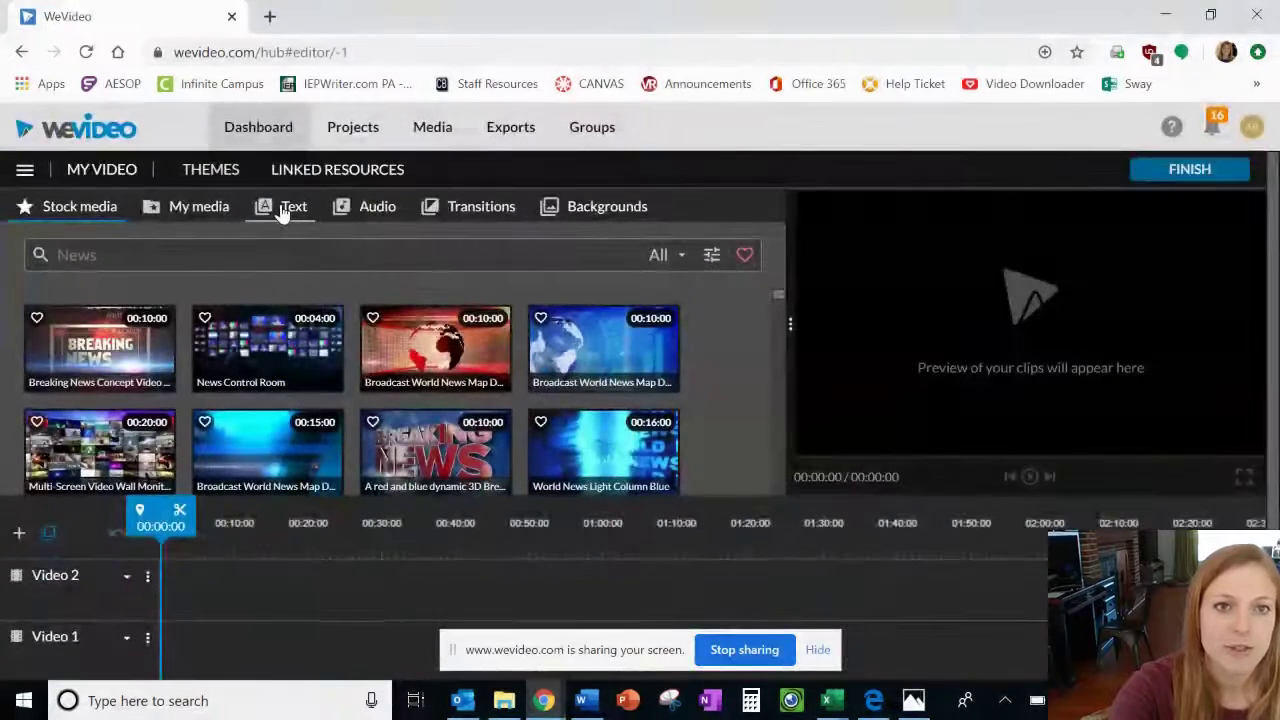
- Add the Tiramisu - Title motion text at the start of the Video 2 track and play its preview
click(283, 210)
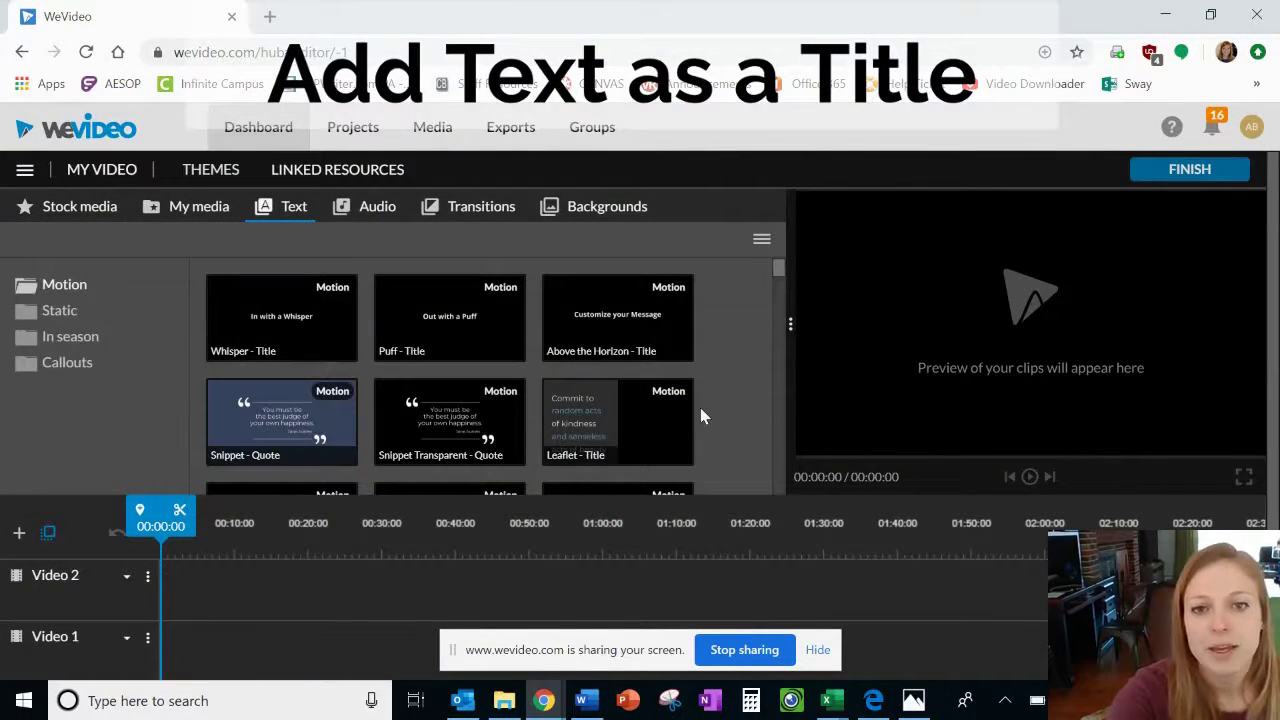
scroll(701, 410, down, 2)
scroll(701, 410, down, 2)
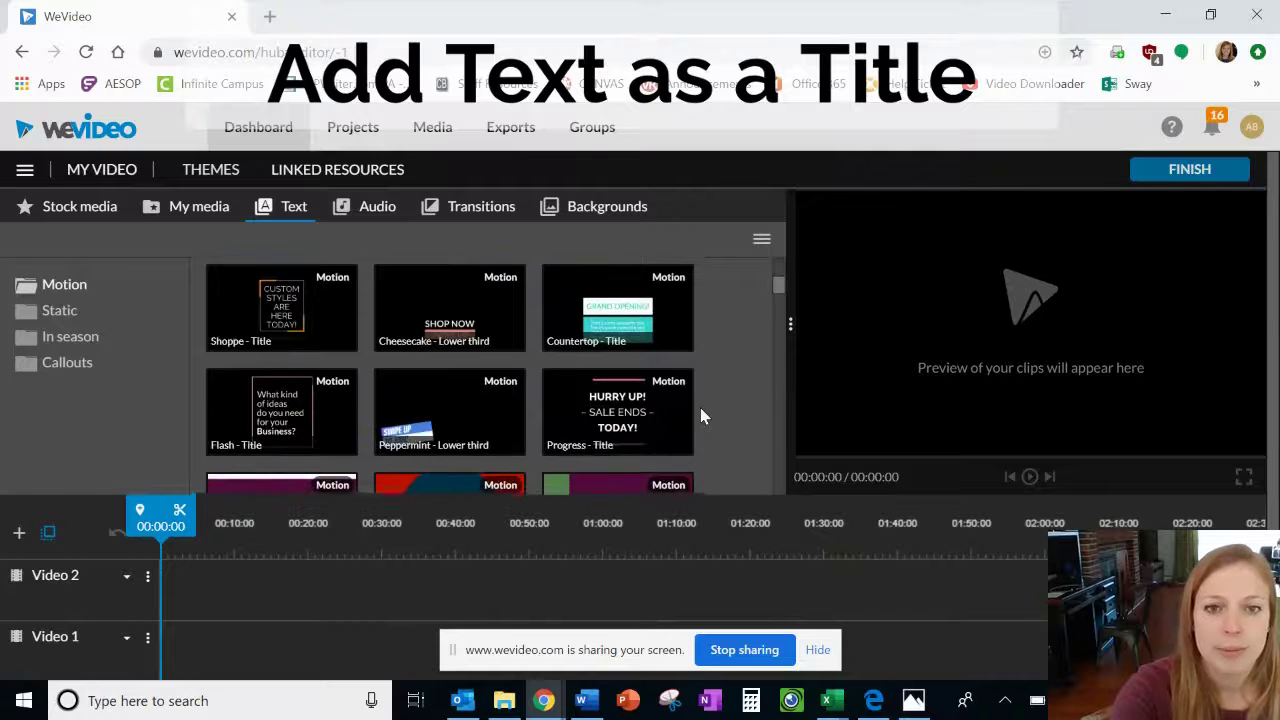
scroll(701, 410, down, 1)
scroll(701, 410, down, 4)
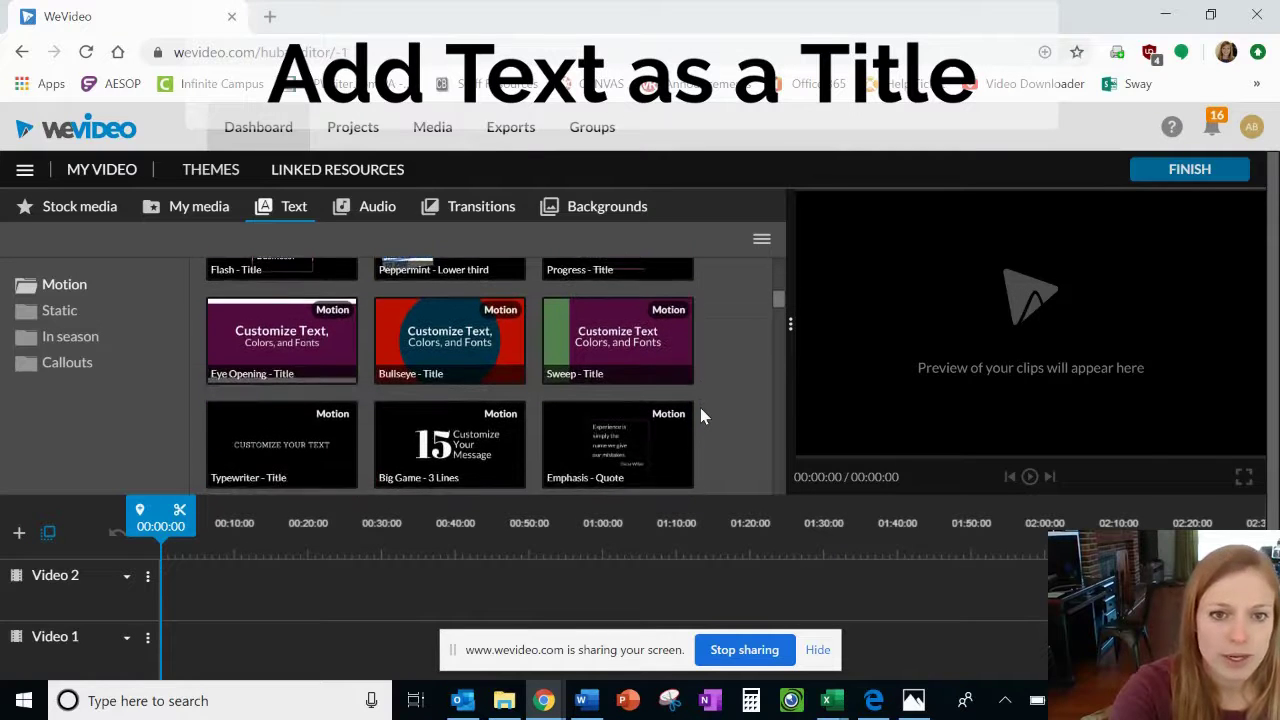
scroll(701, 414, down, 6)
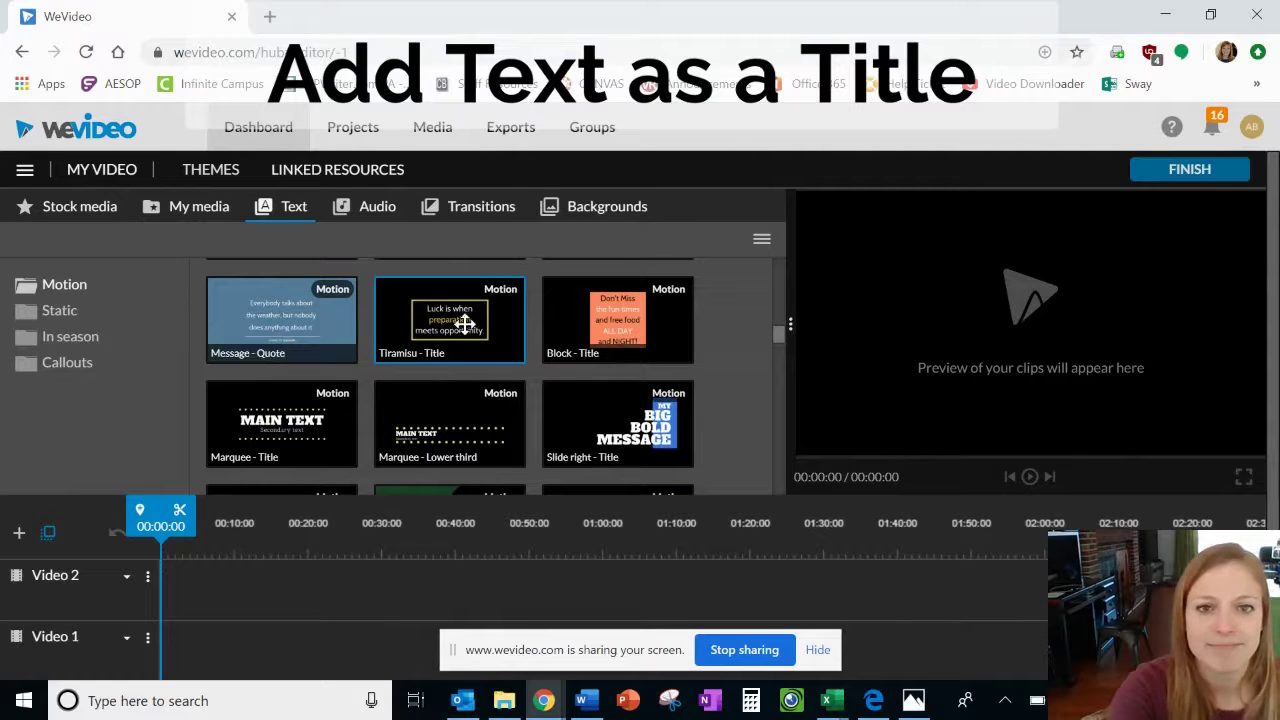
drag(467, 333, 186, 588)
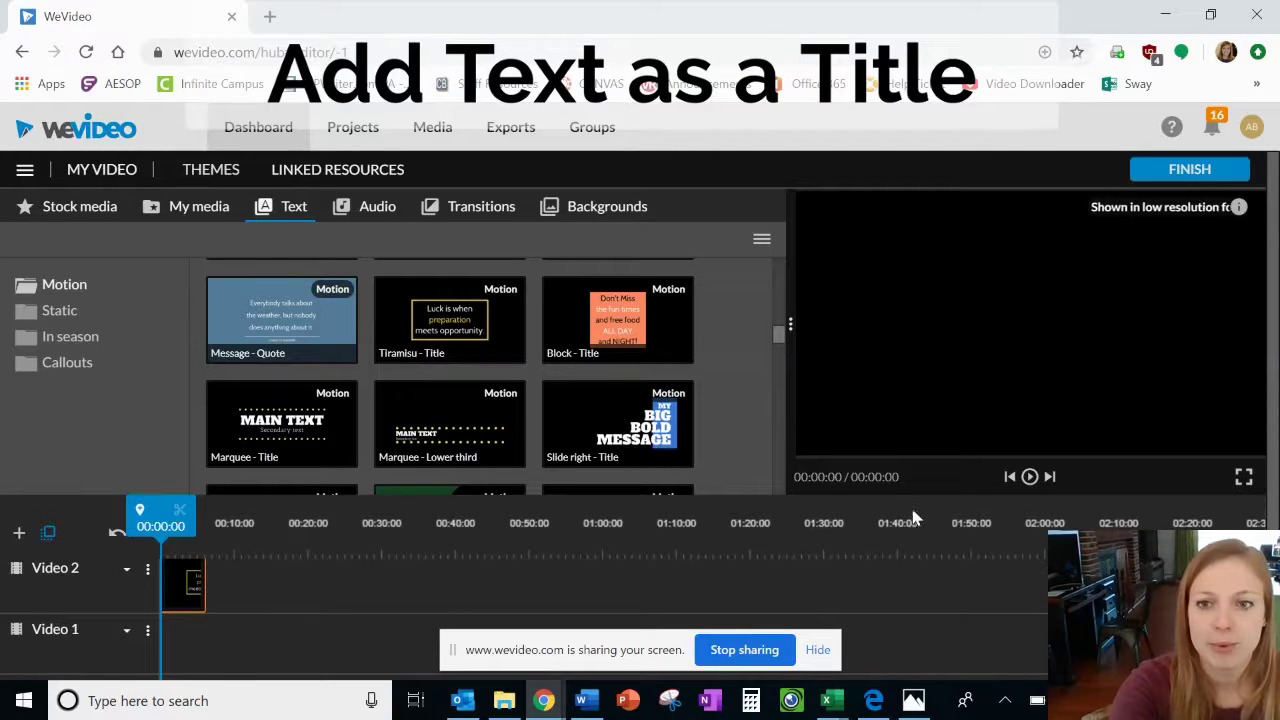
click(1030, 478)
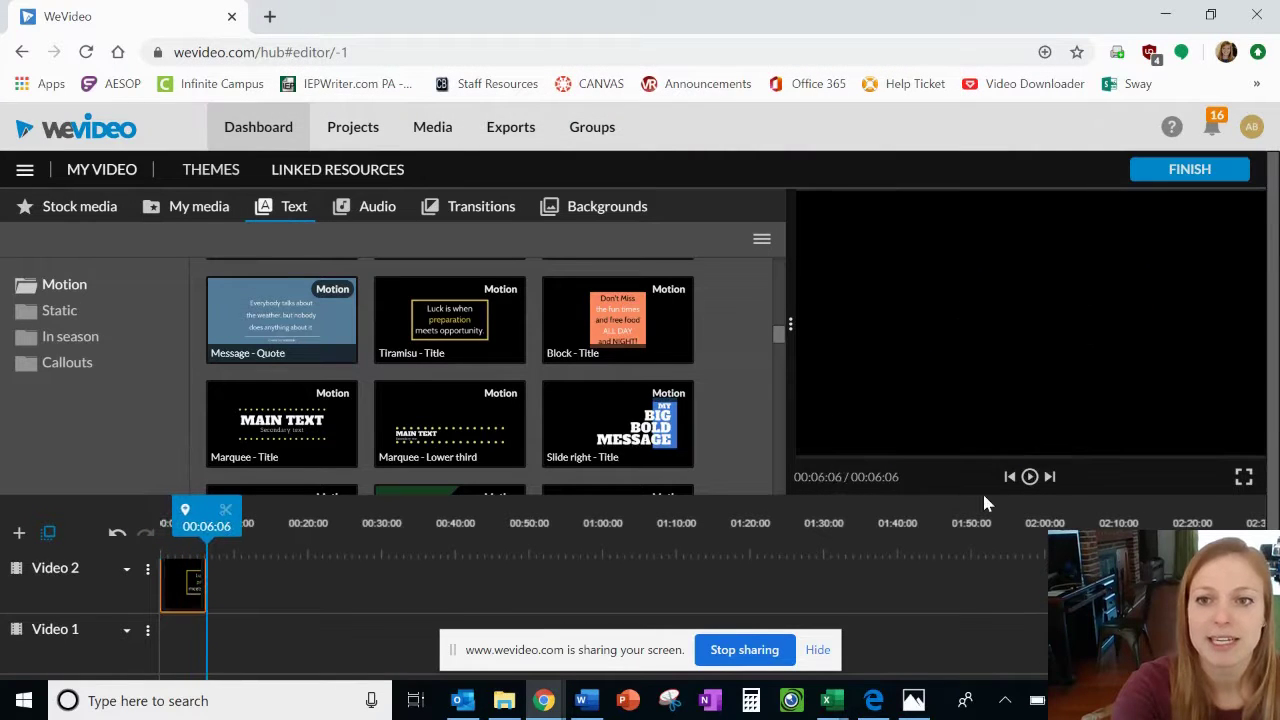
- Open the Tiramisu title clip for editing and set its first text line to Art Documentary
double_click(181, 593)
click(239, 411)
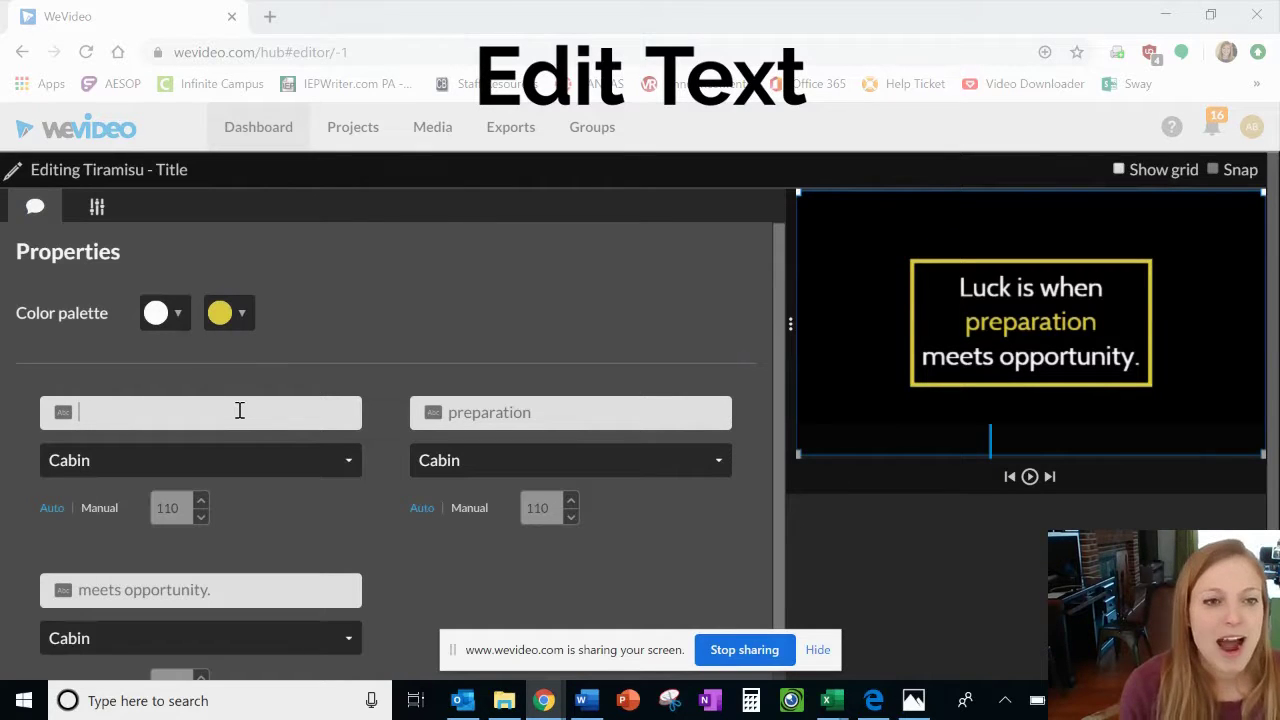
text(A)
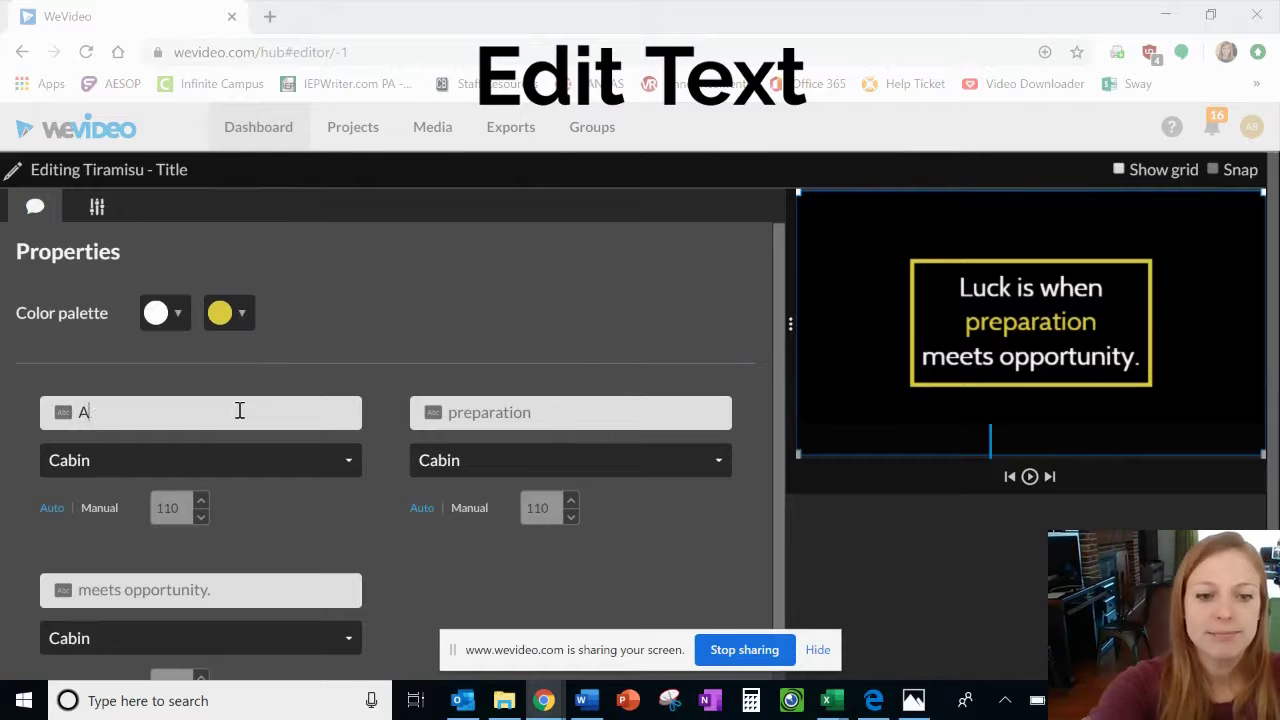
text(rt Docum)
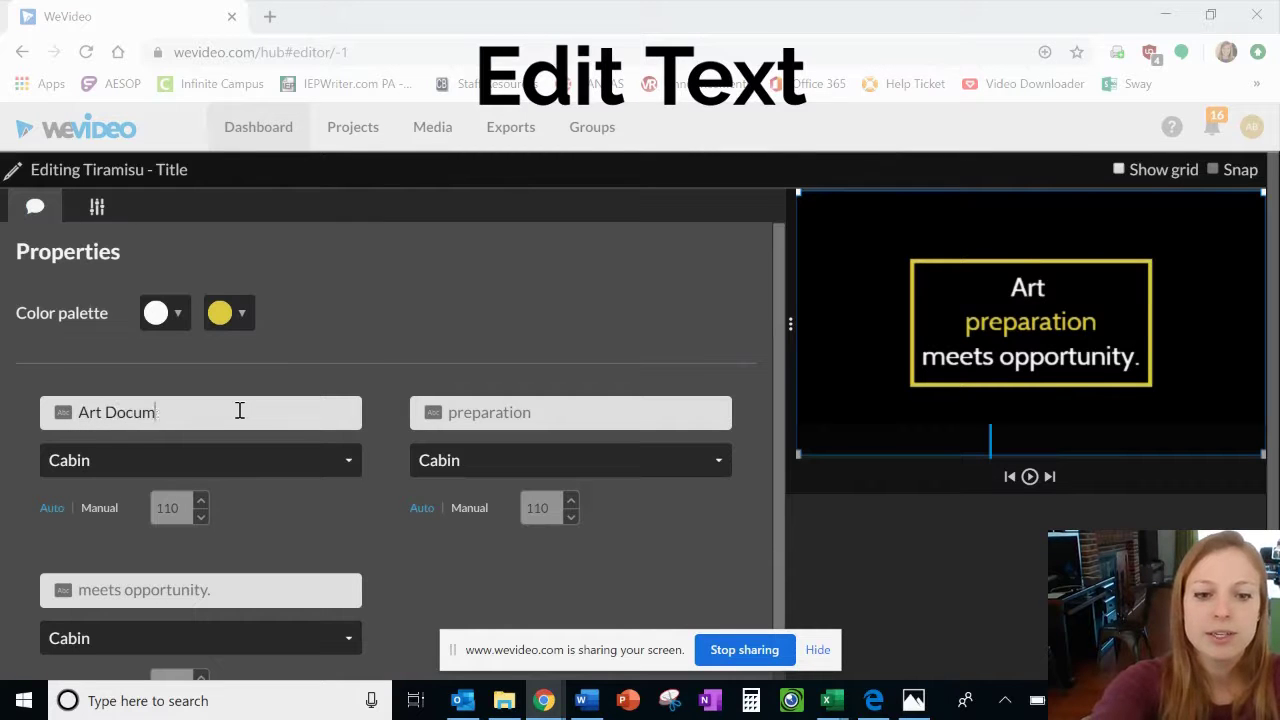
text(entary)
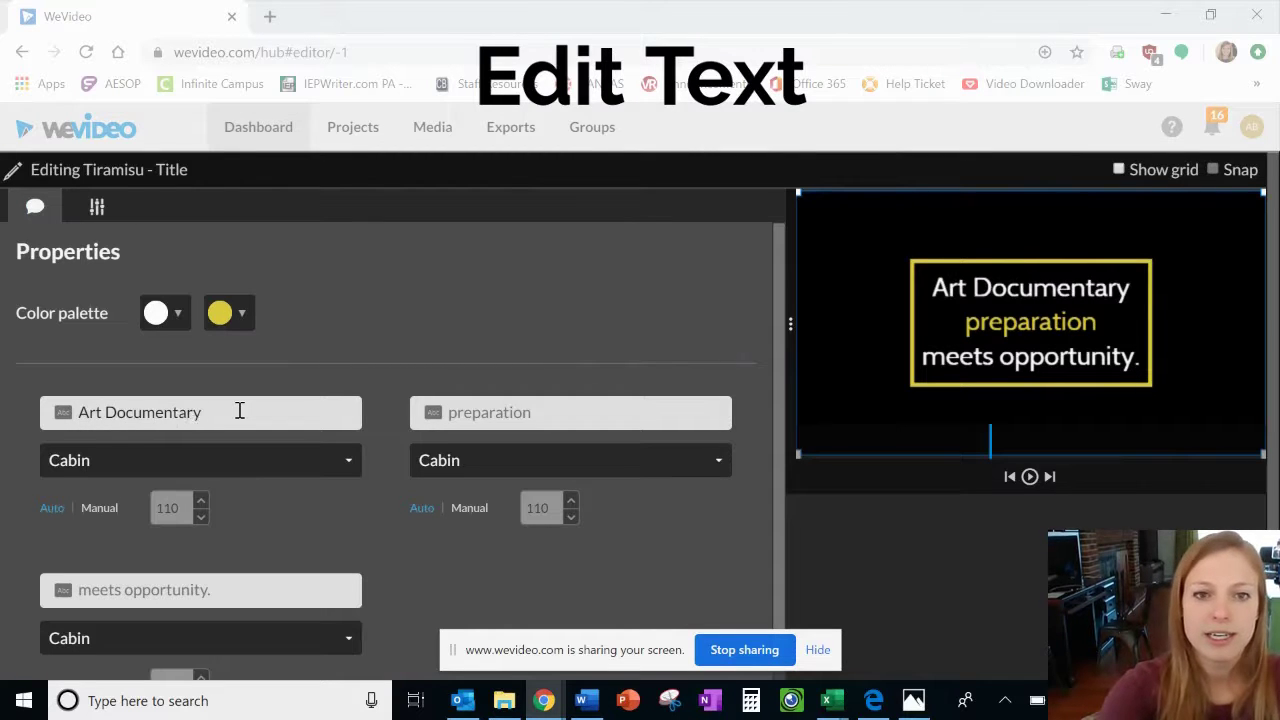
- Replace the title's second line with "In the and its third line with Wild", including the quotation marks
click(517, 413)
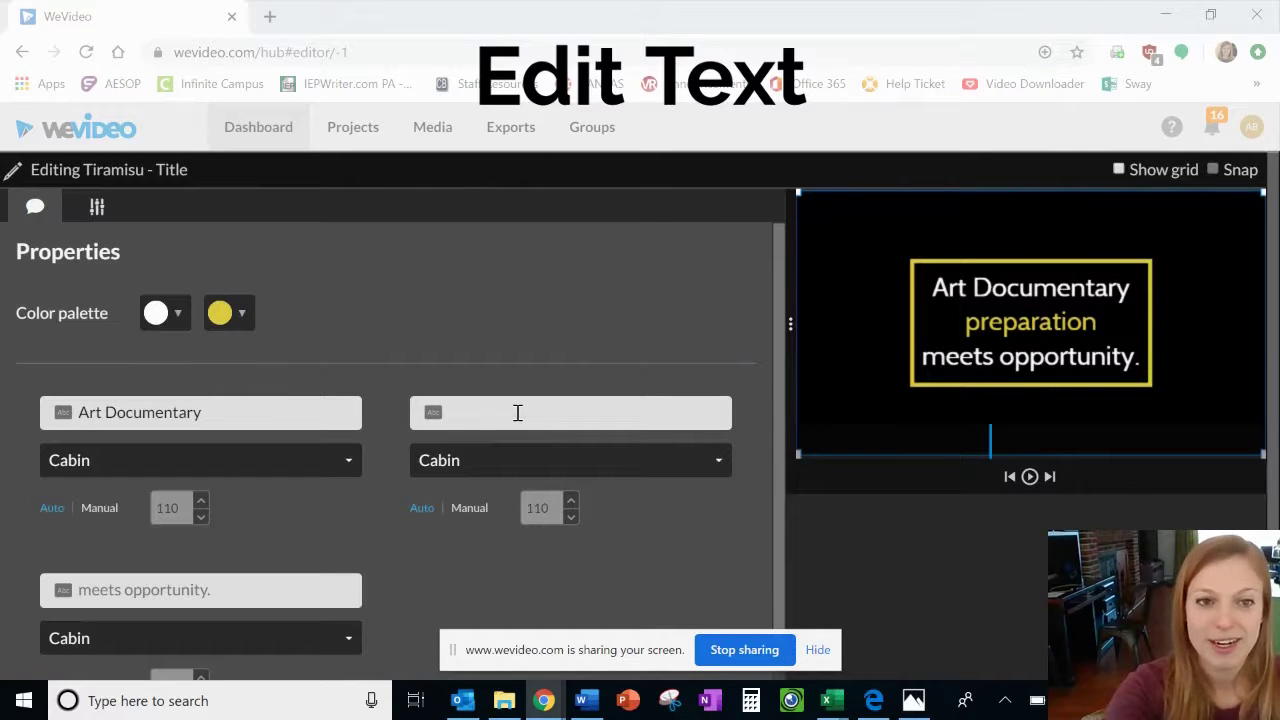
text(")
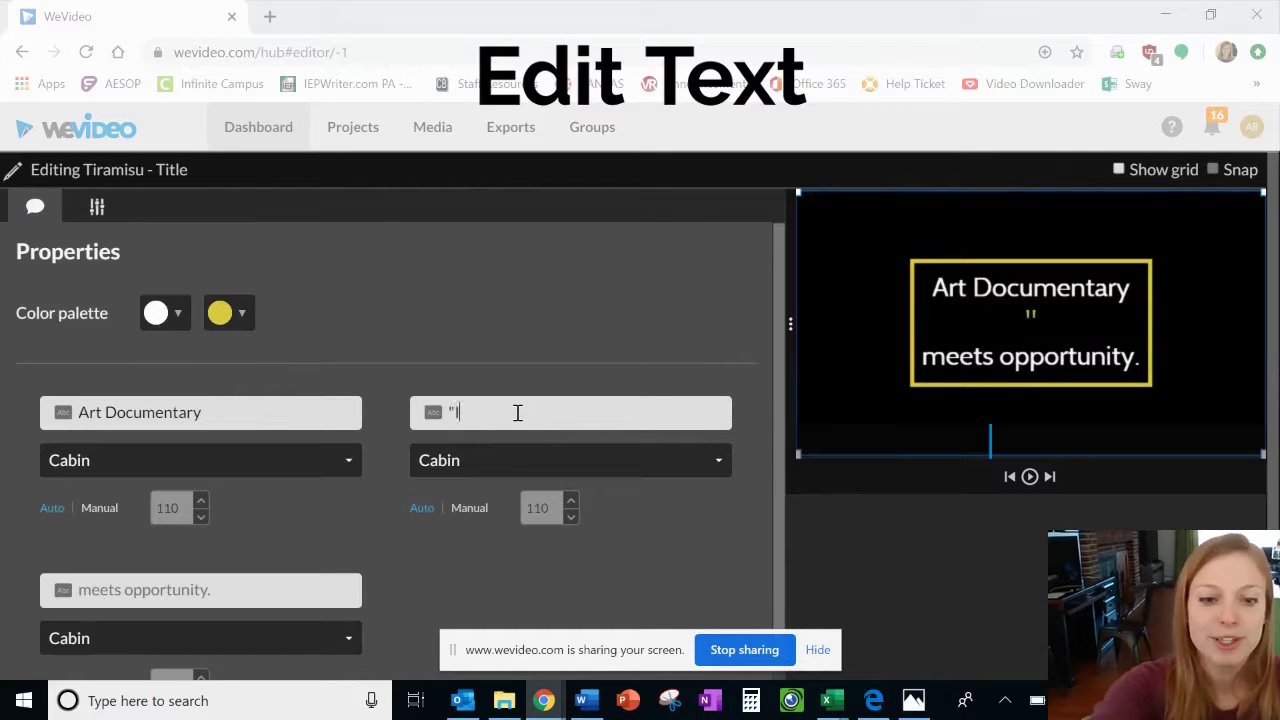
text(In Th)
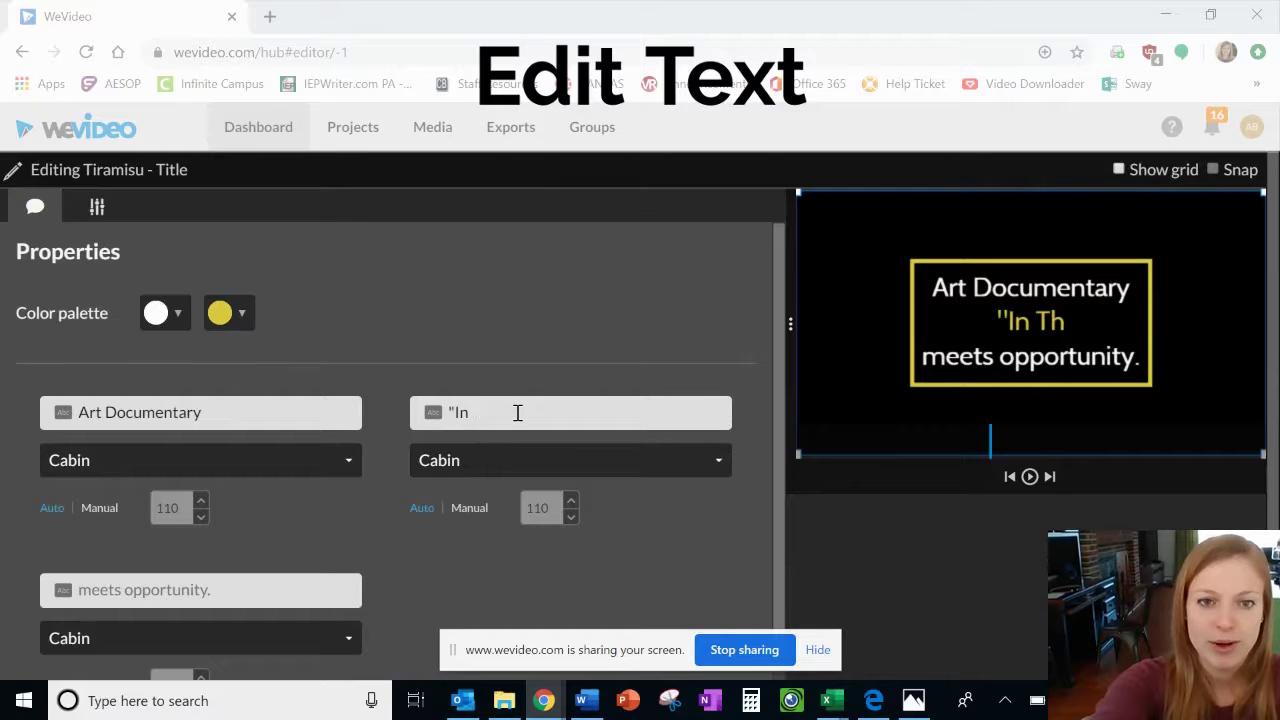
text(e)
click(207, 598)
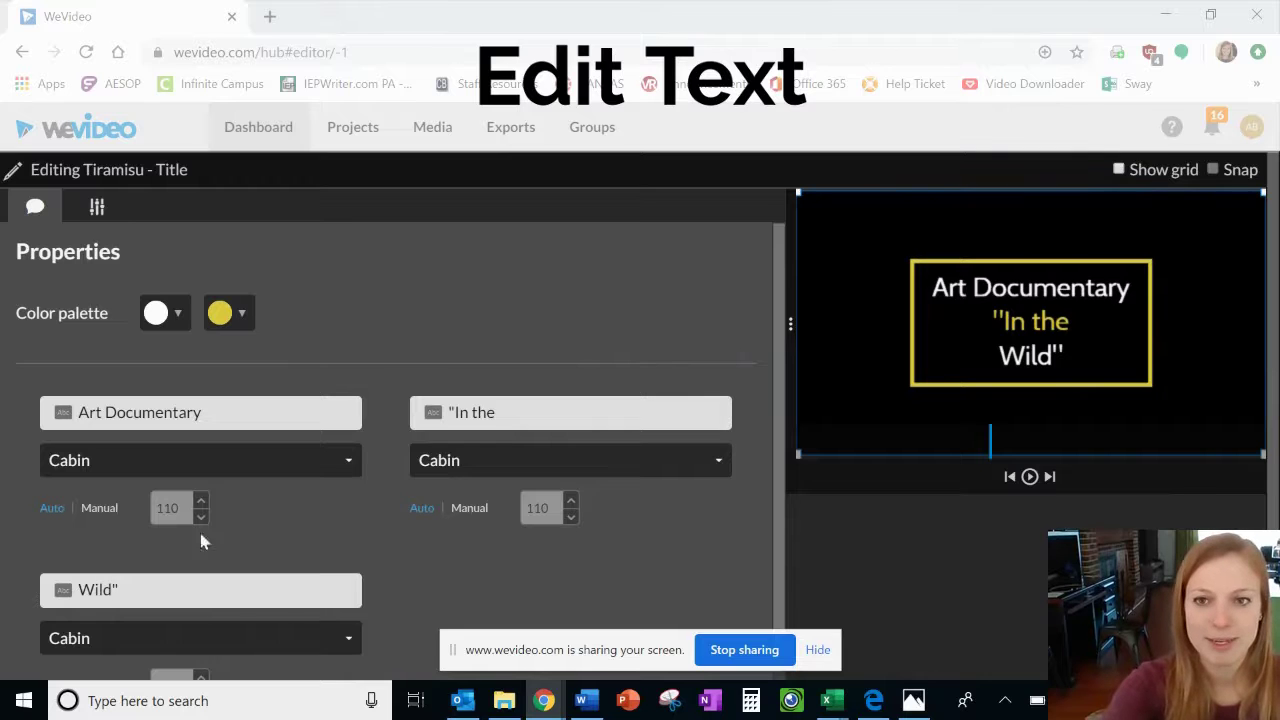
- Change the title's third line to "In the Wild" in quotation marks and its second line to a single hyphen
drag(518, 409, 425, 410)
key(BackSpace)
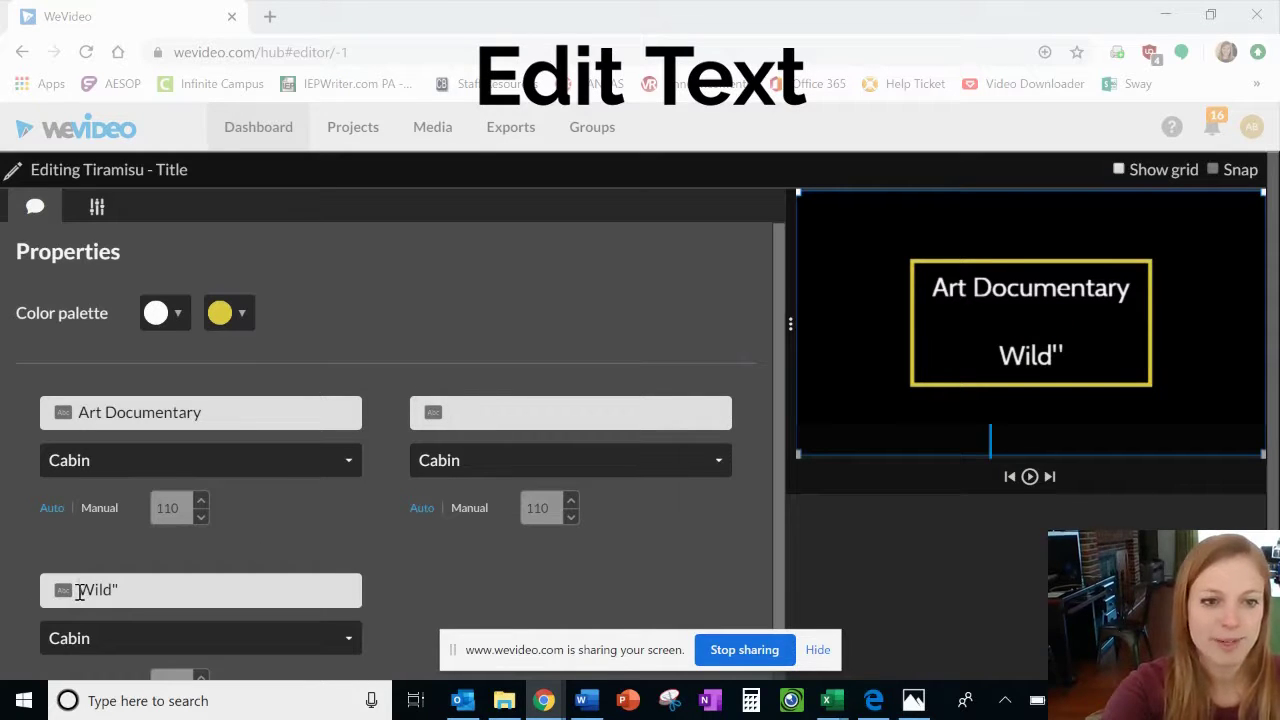
click(80, 592)
text(In the)
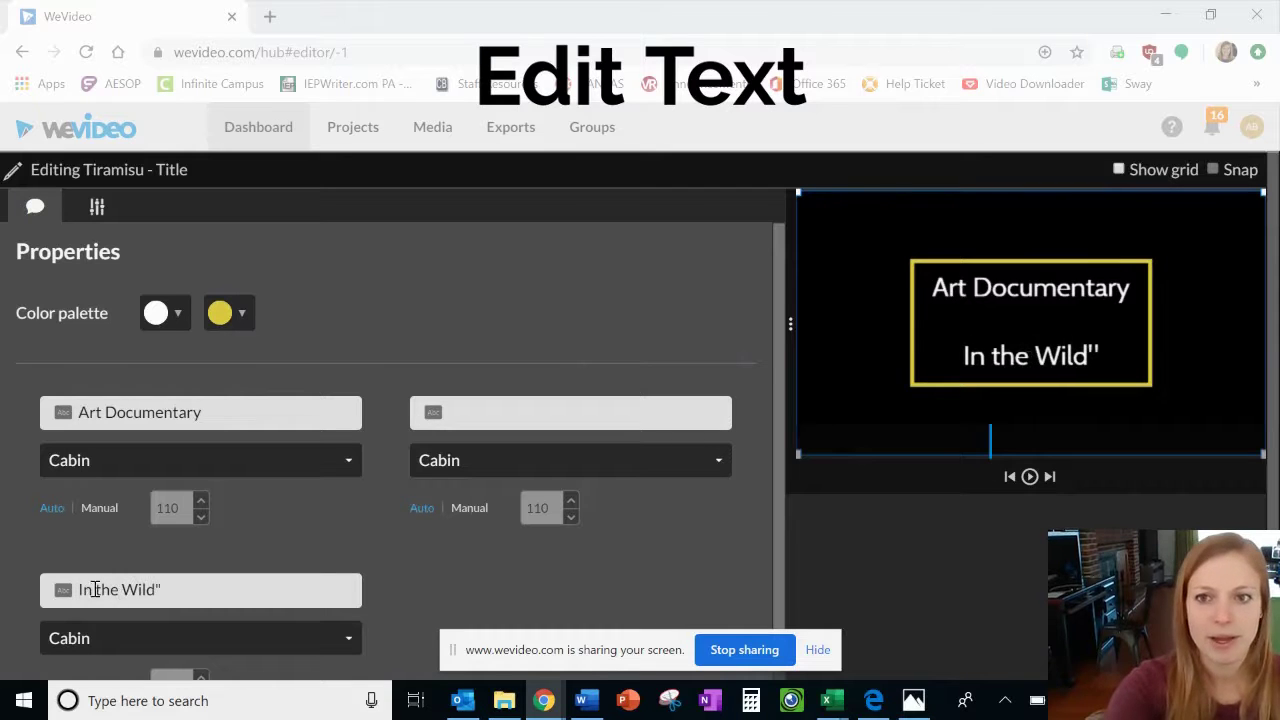
click(77, 590)
text(")
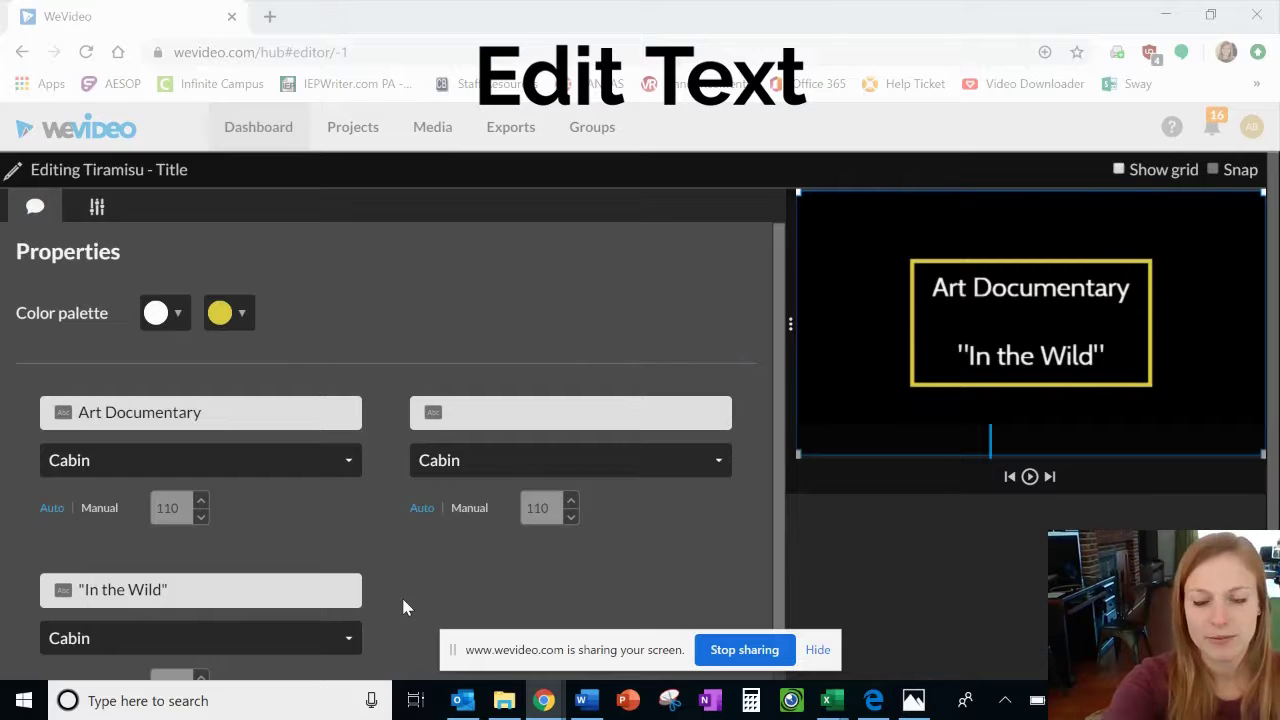
click(609, 405)
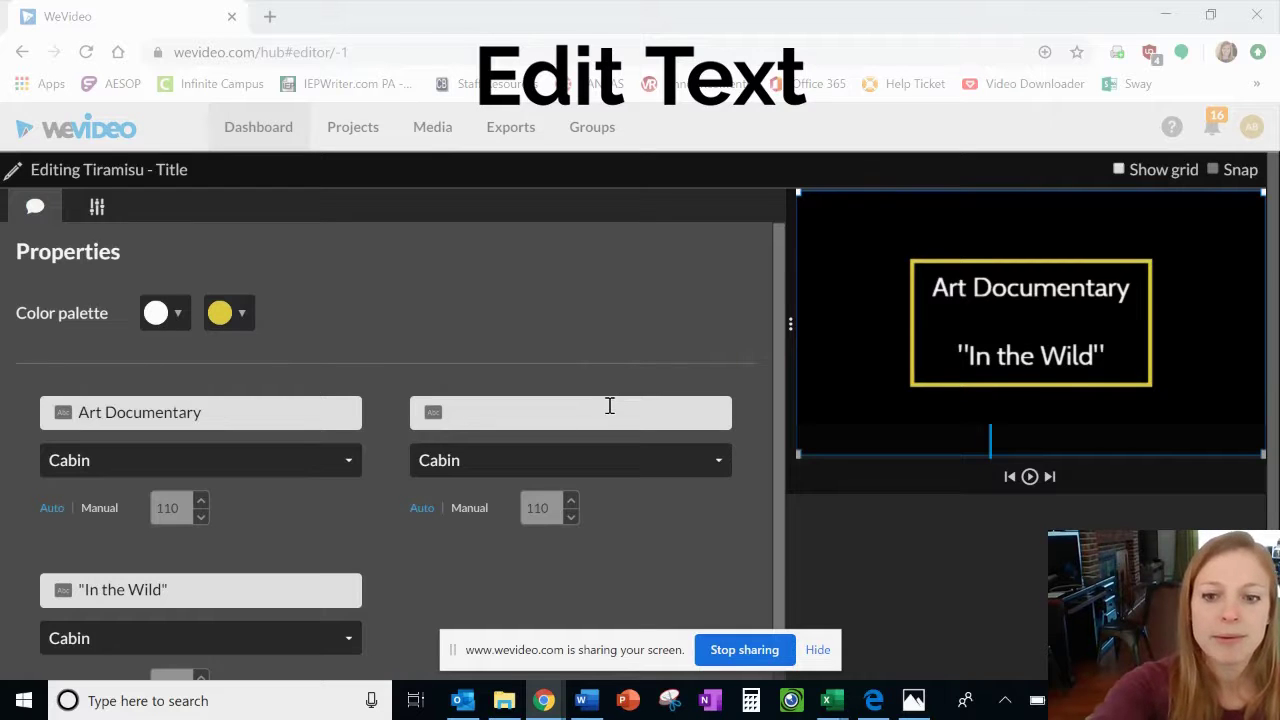
text(-)
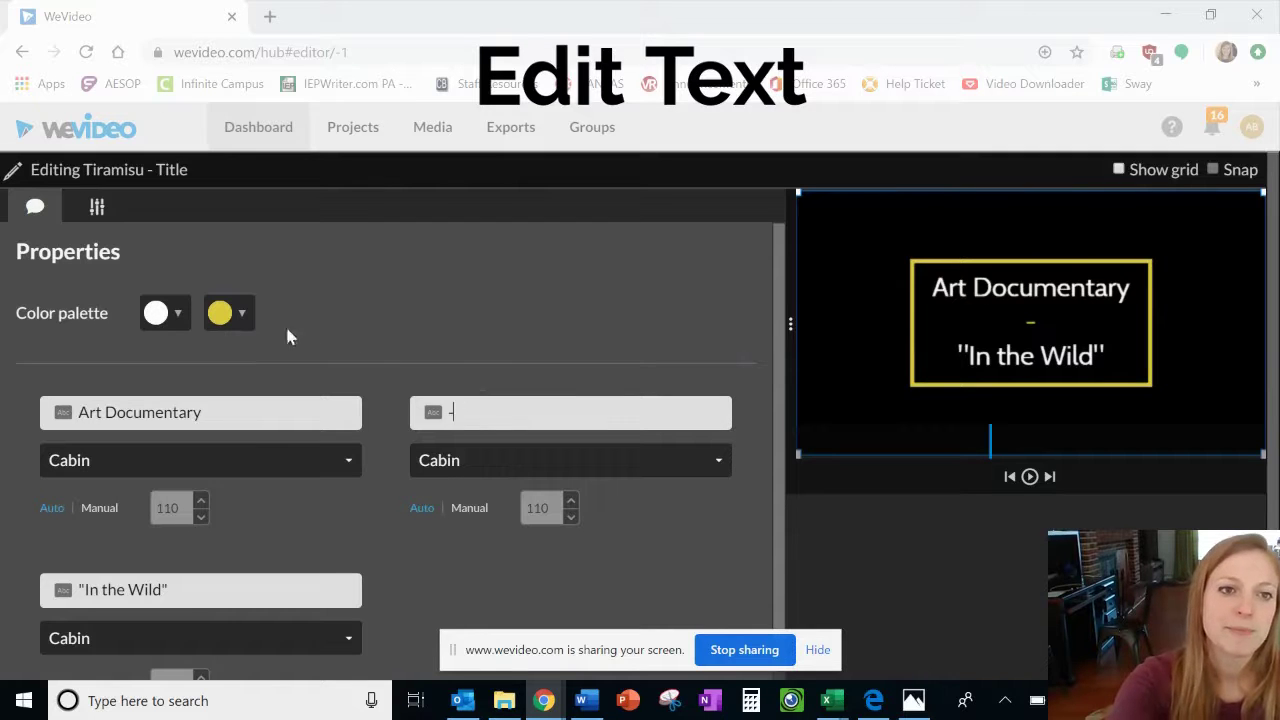
- Set the font of the Art Documentary line to College
scroll(430, 350, down, 1)
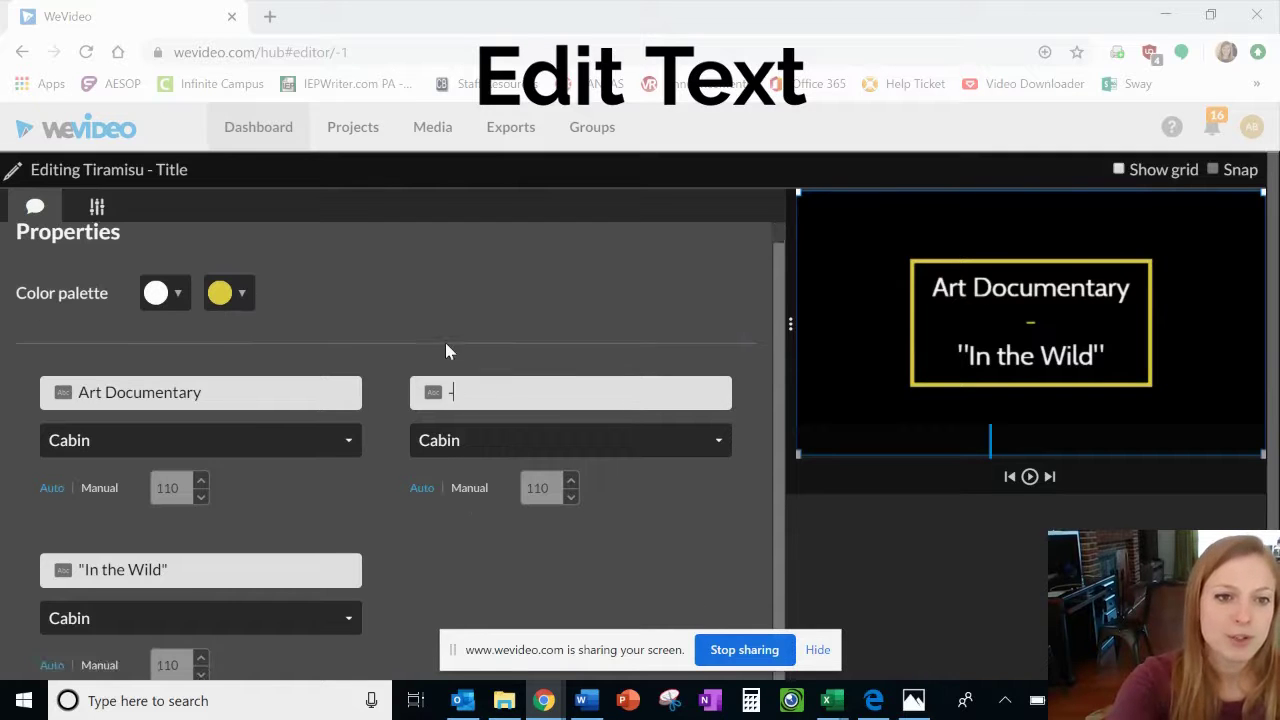
click(348, 441)
scroll(235, 587, down, 5)
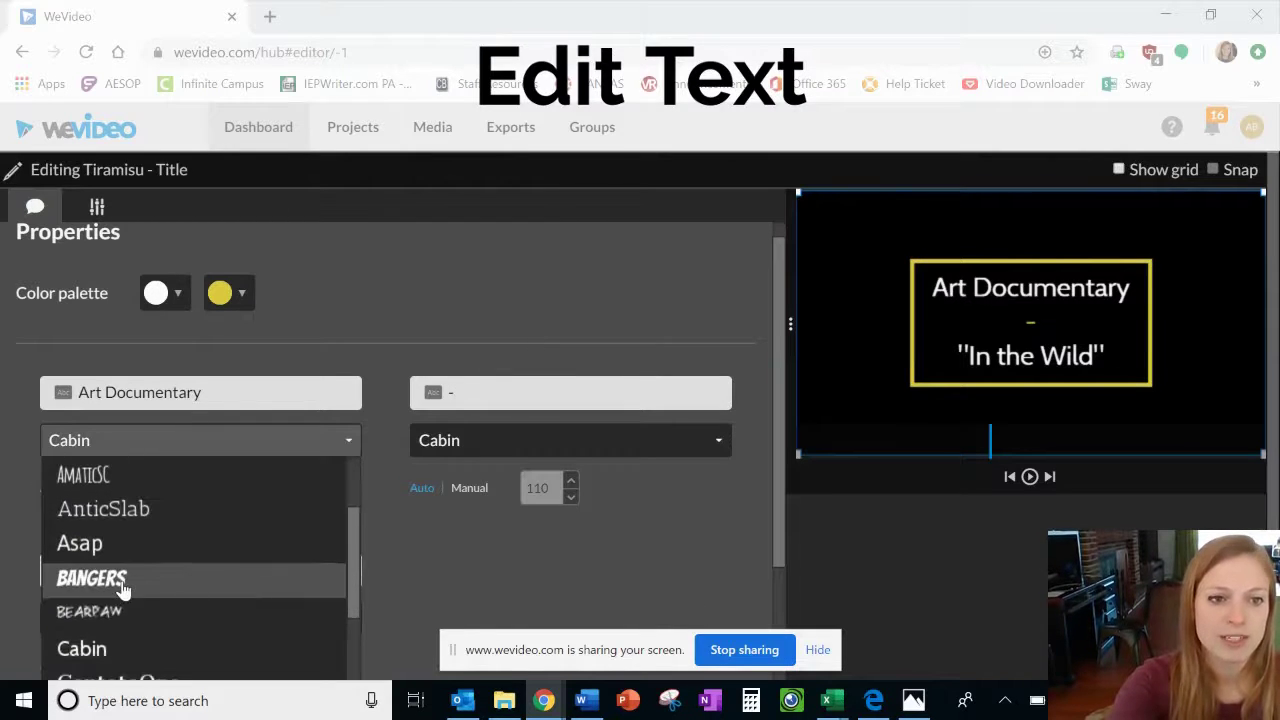
scroll(122, 590, down, 3)
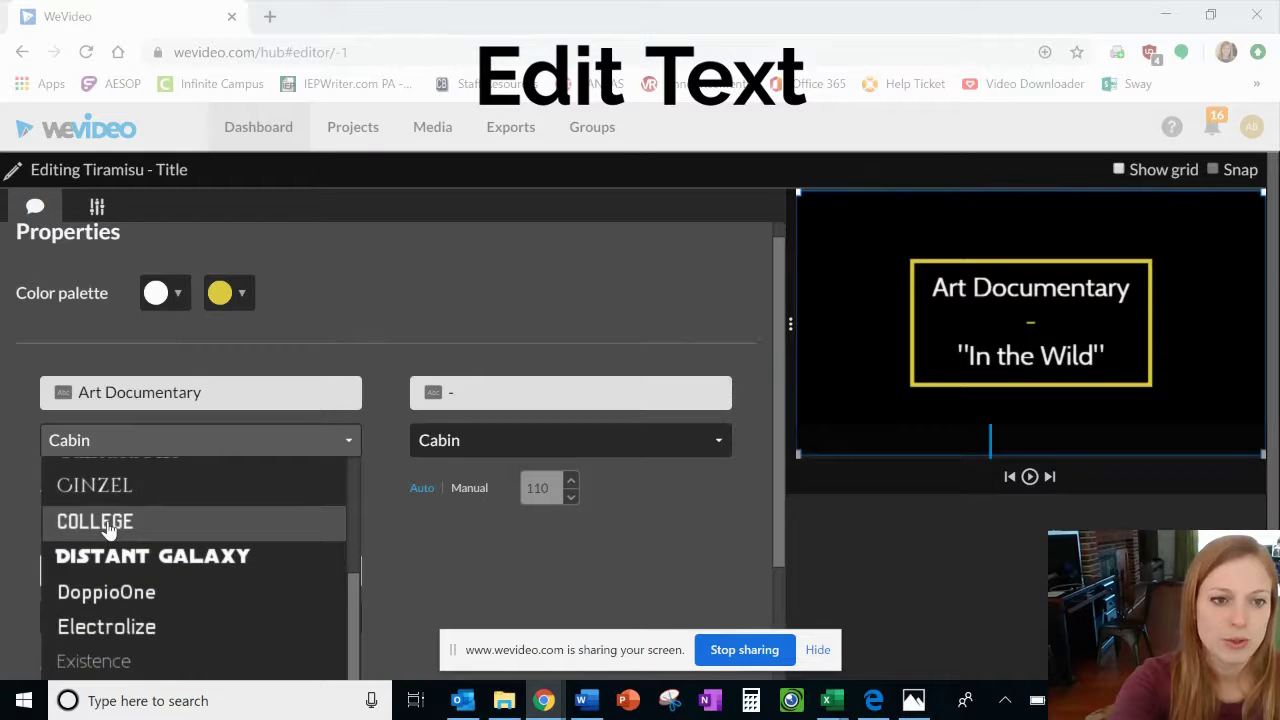
click(95, 522)
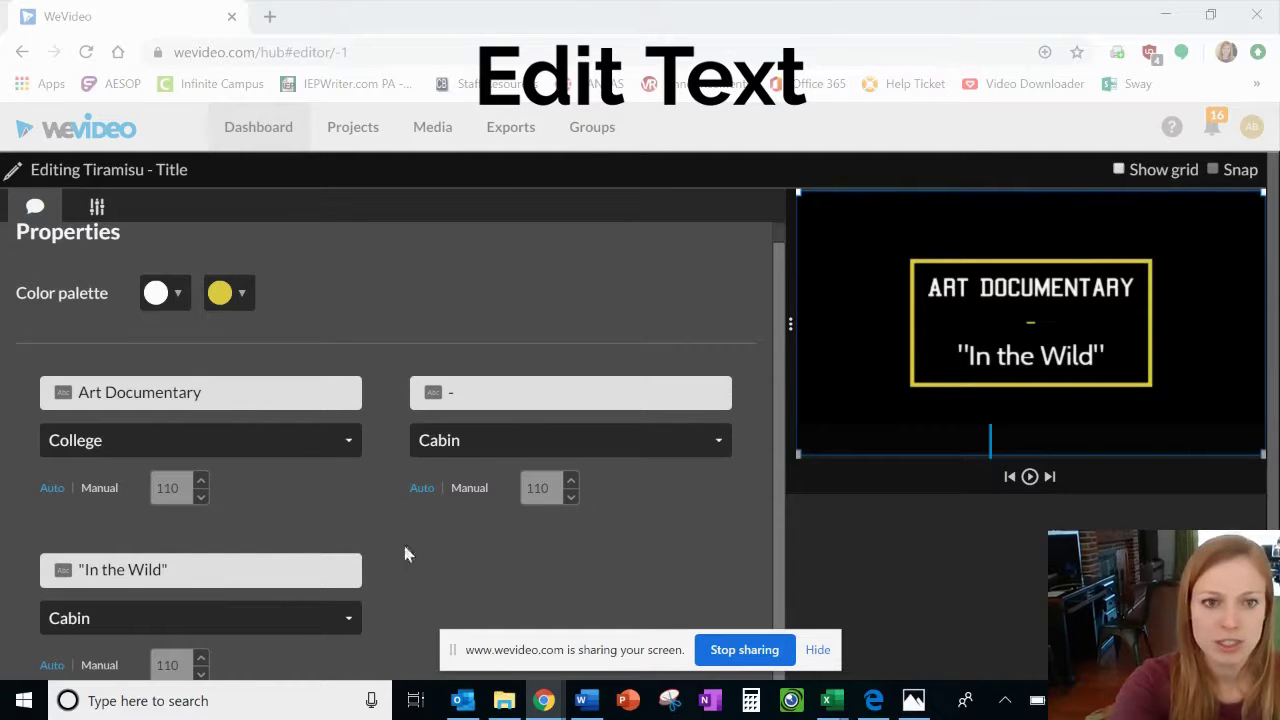
- Set the font of the "In the Wild" line to Lato
click(255, 627)
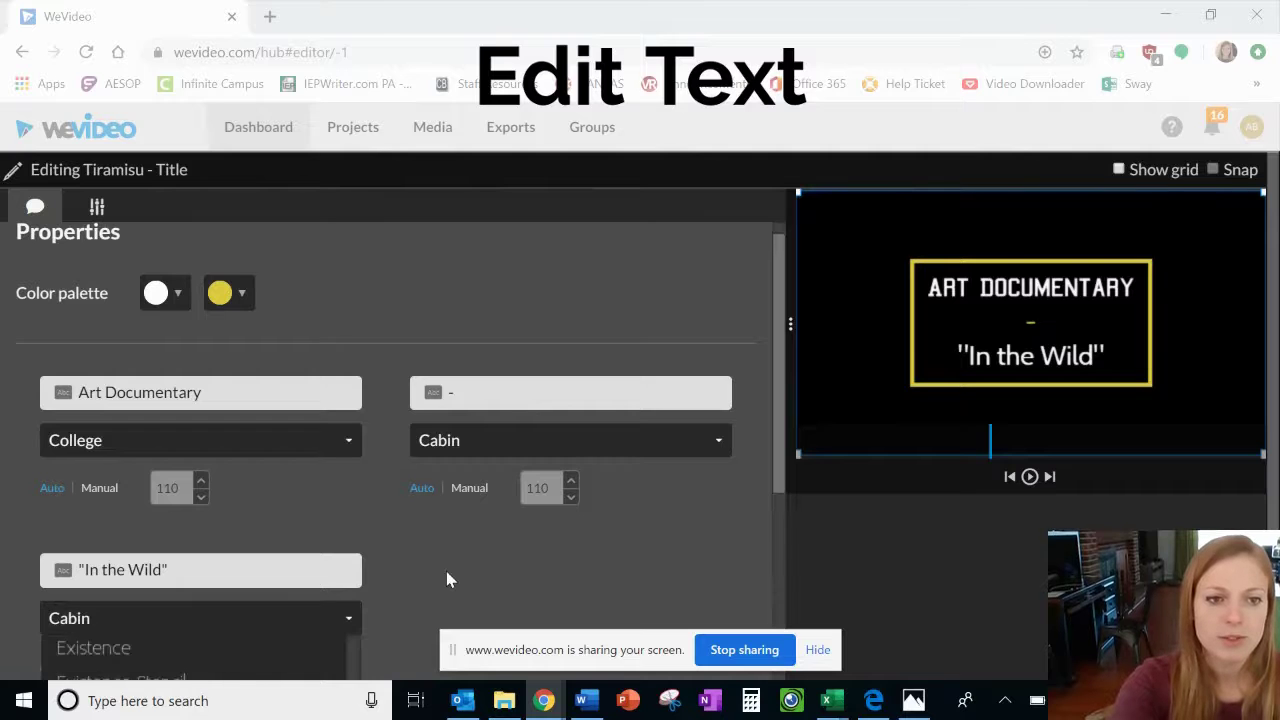
scroll(446, 571, down, 3)
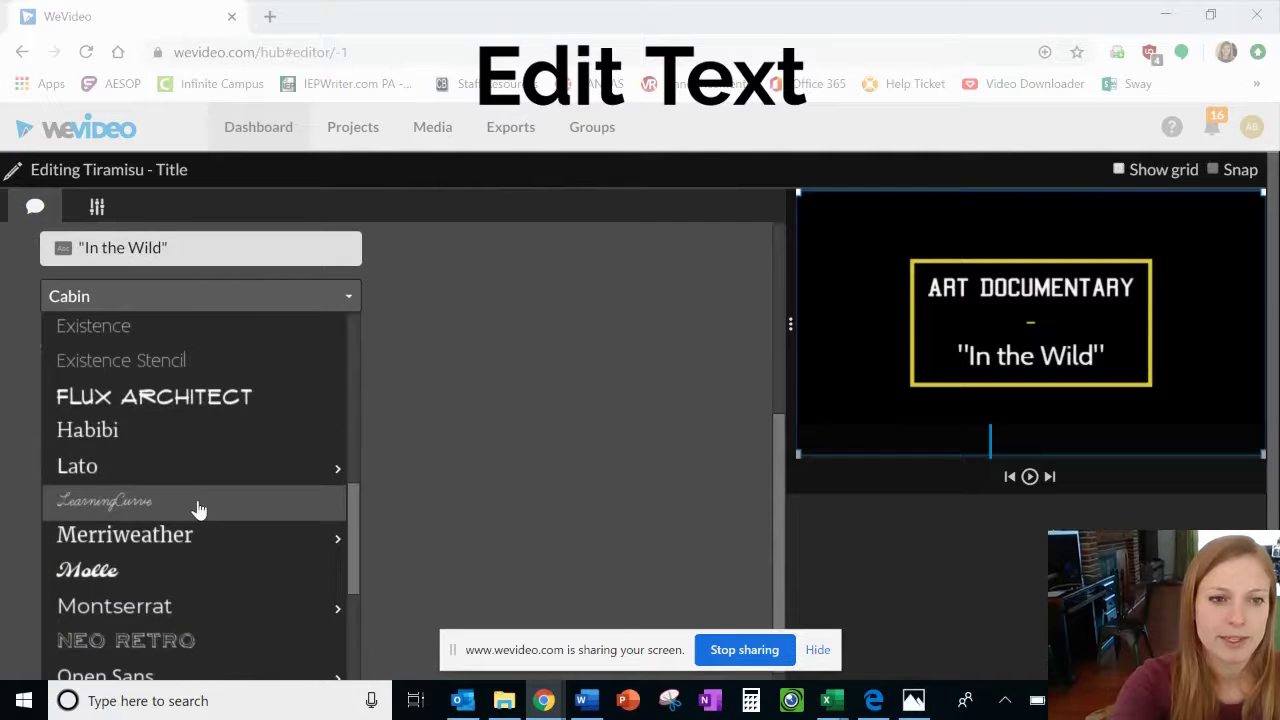
click(164, 484)
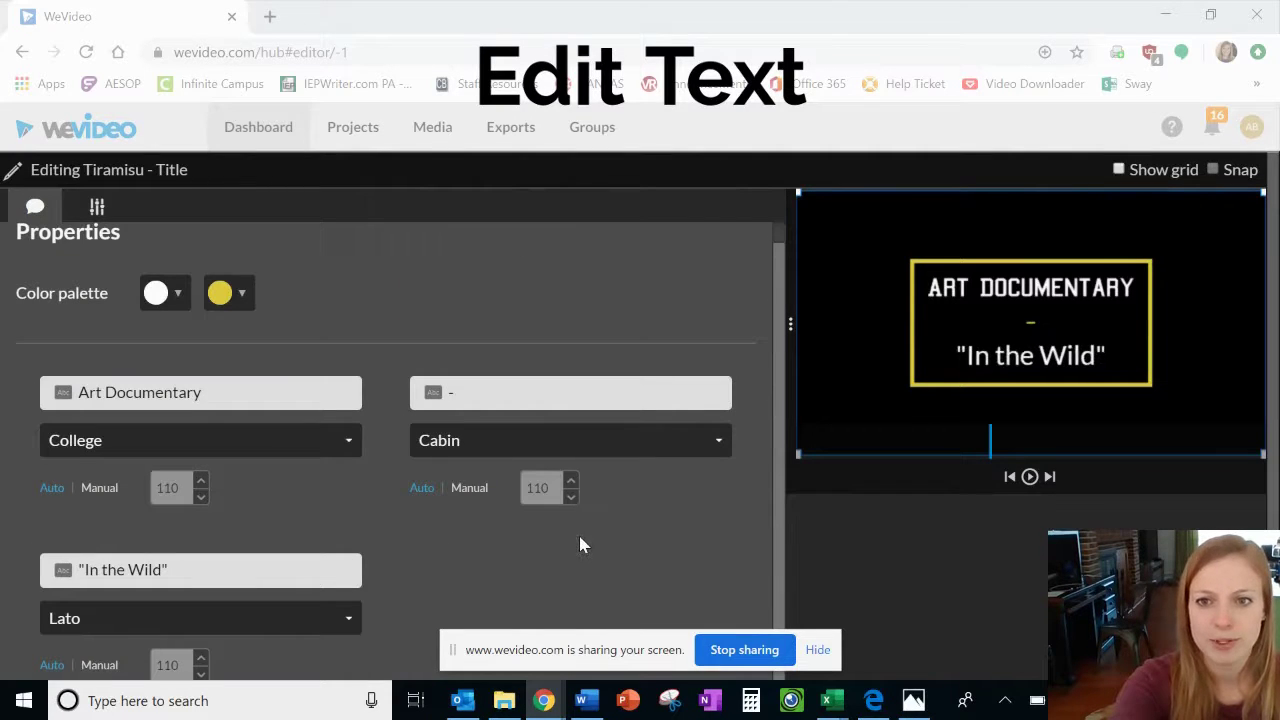
- Set the title's accent color to light green for the frame and hyphen, and save the title changes
click(232, 295)
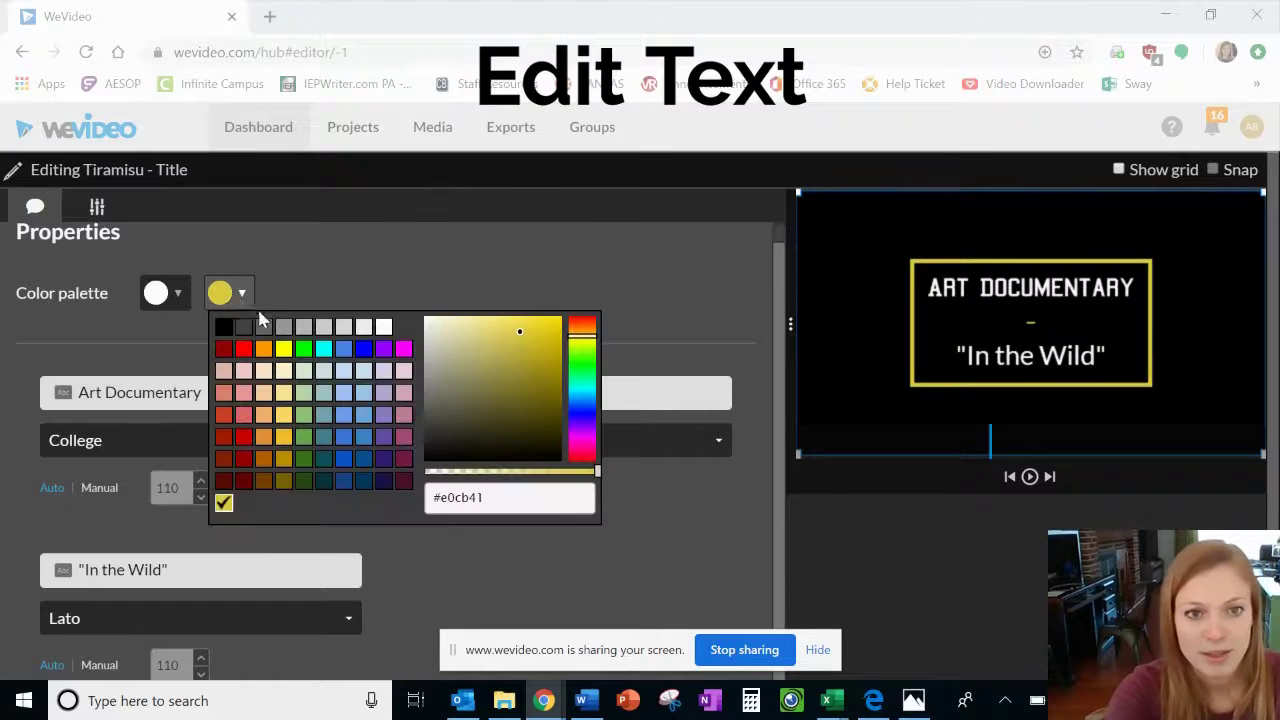
click(342, 350)
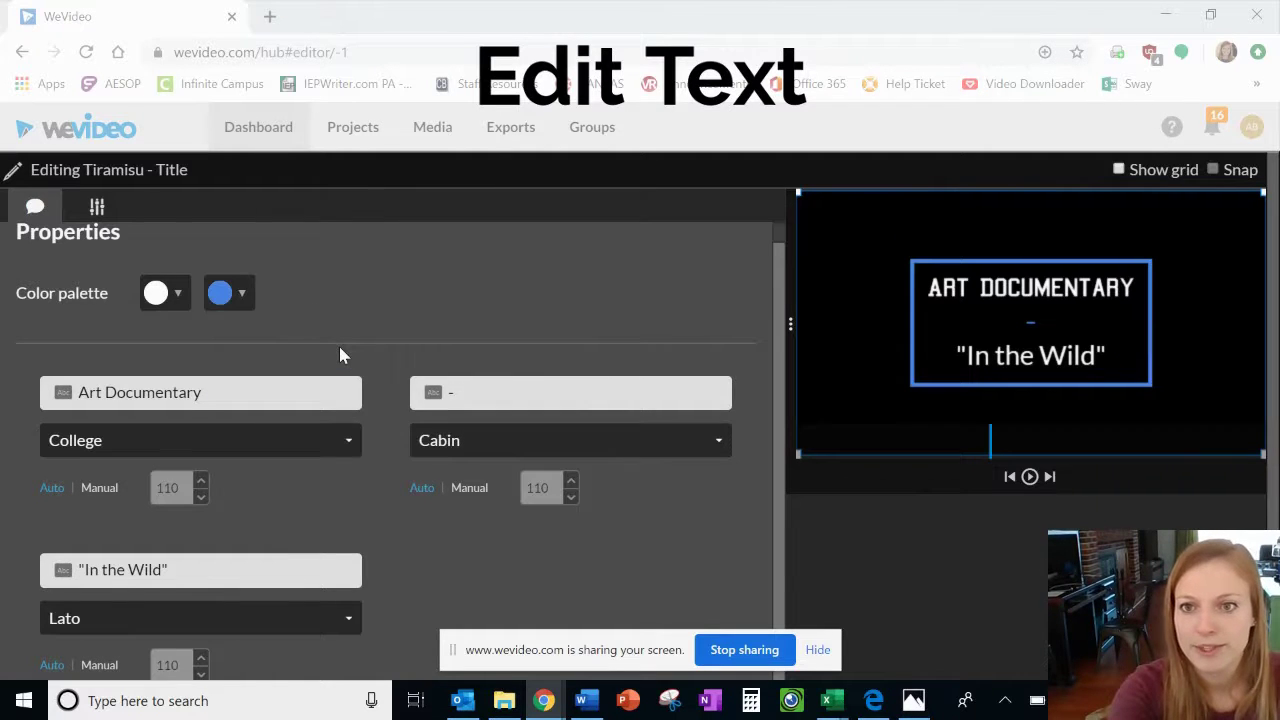
click(244, 294)
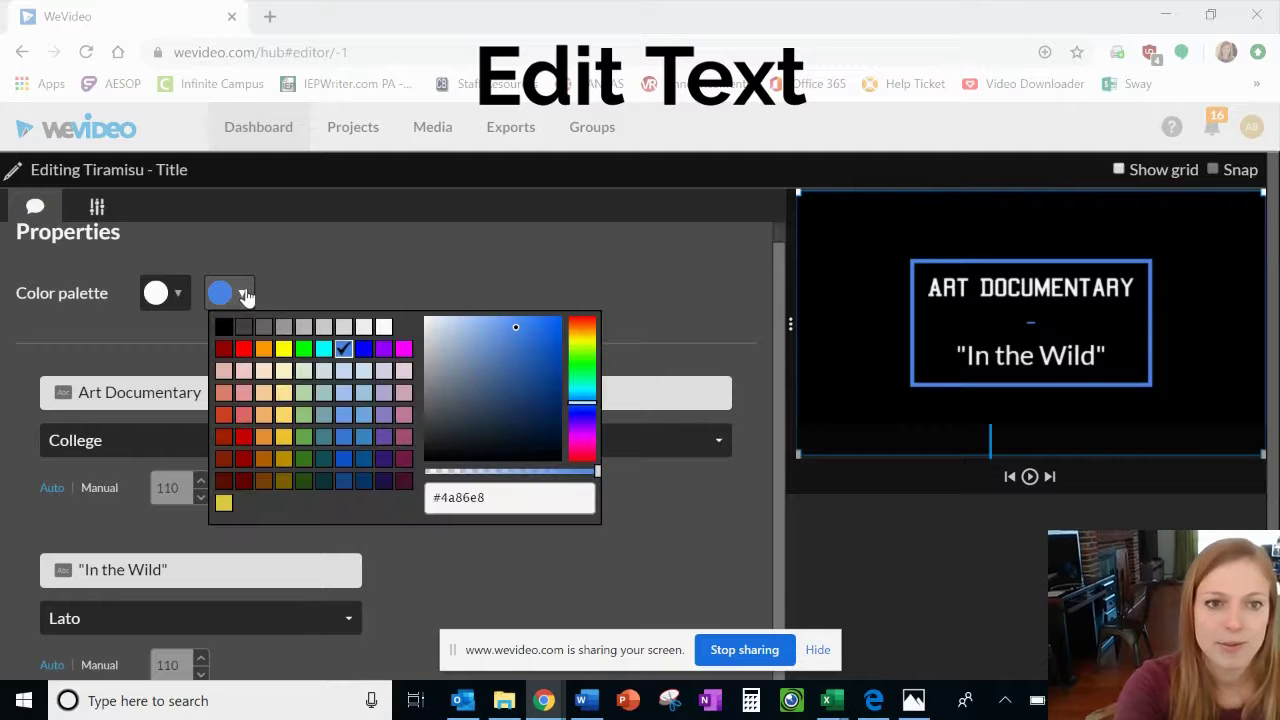
click(304, 416)
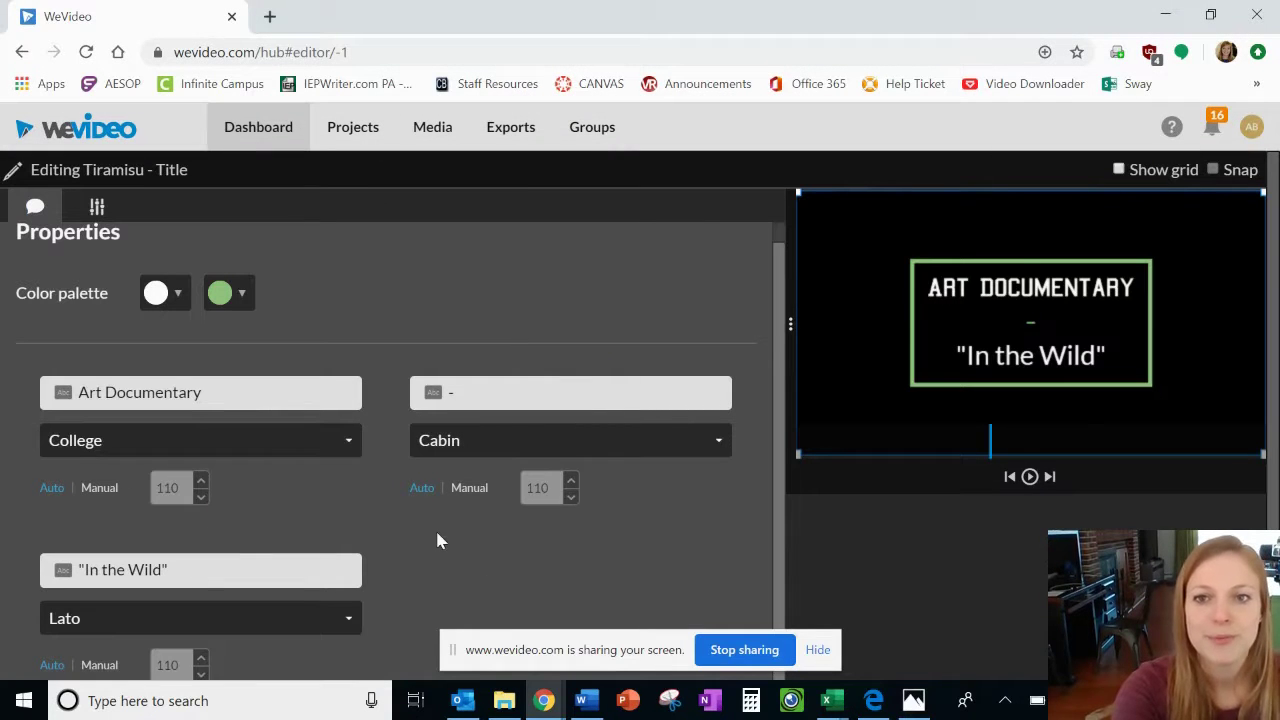
scroll(437, 537, down, 2)
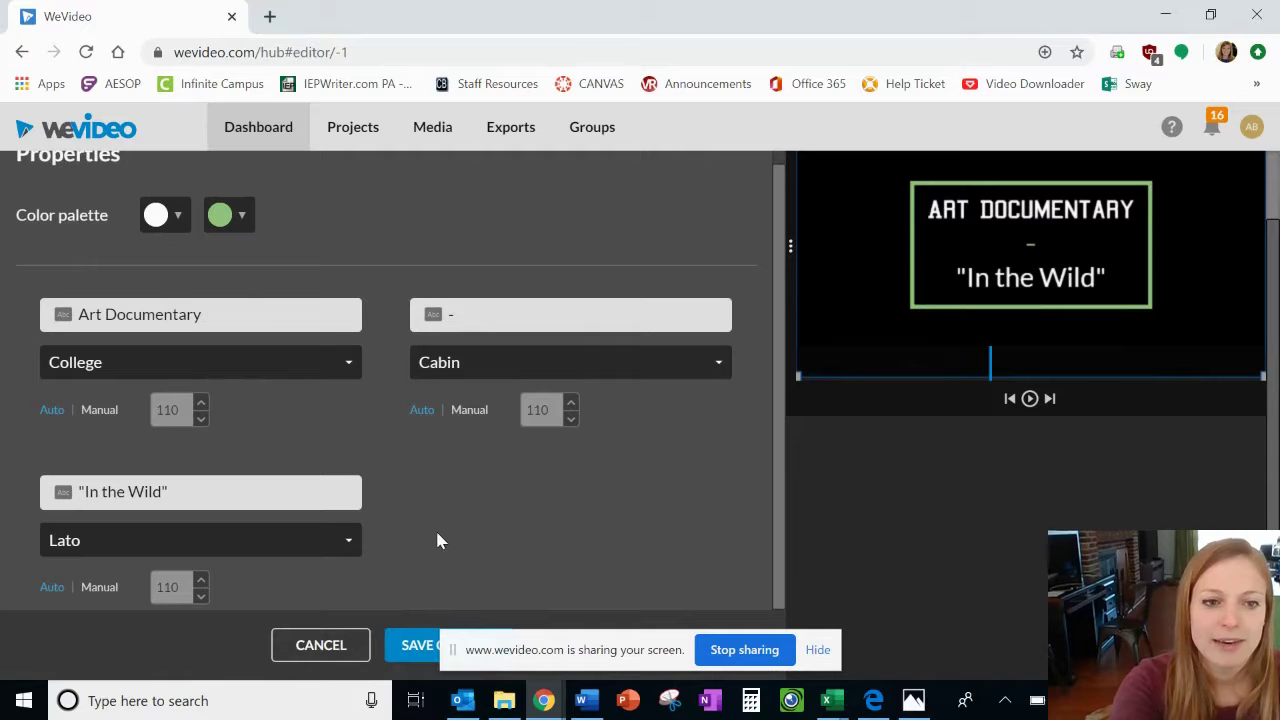
click(416, 647)
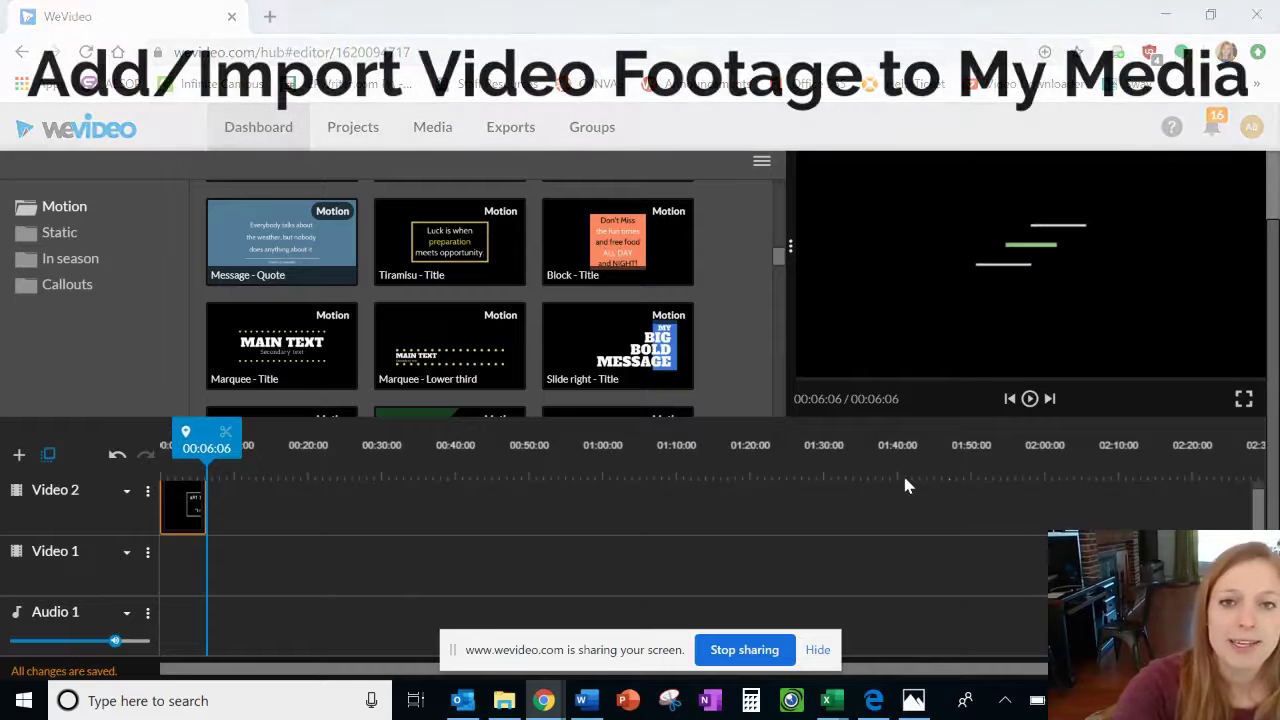
- Open the My media library, look through its clips, and open the file browser for importing media
scroll(189, 360, up, 1)
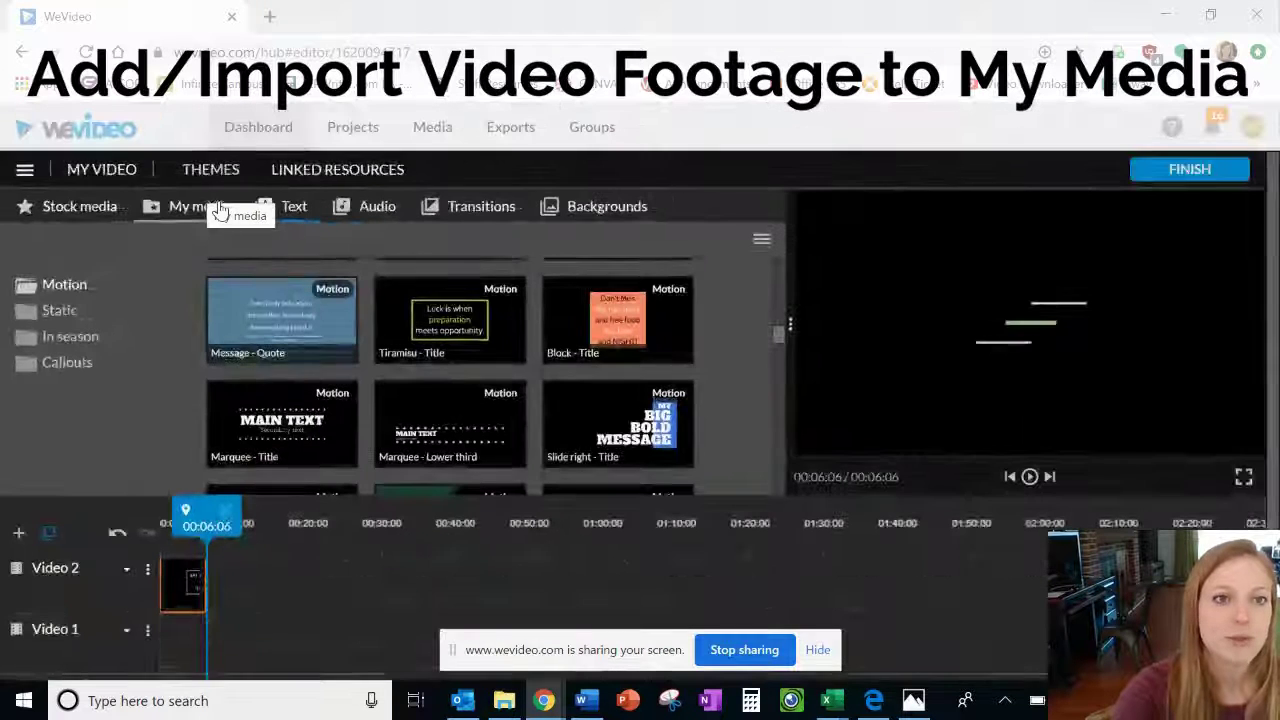
click(215, 212)
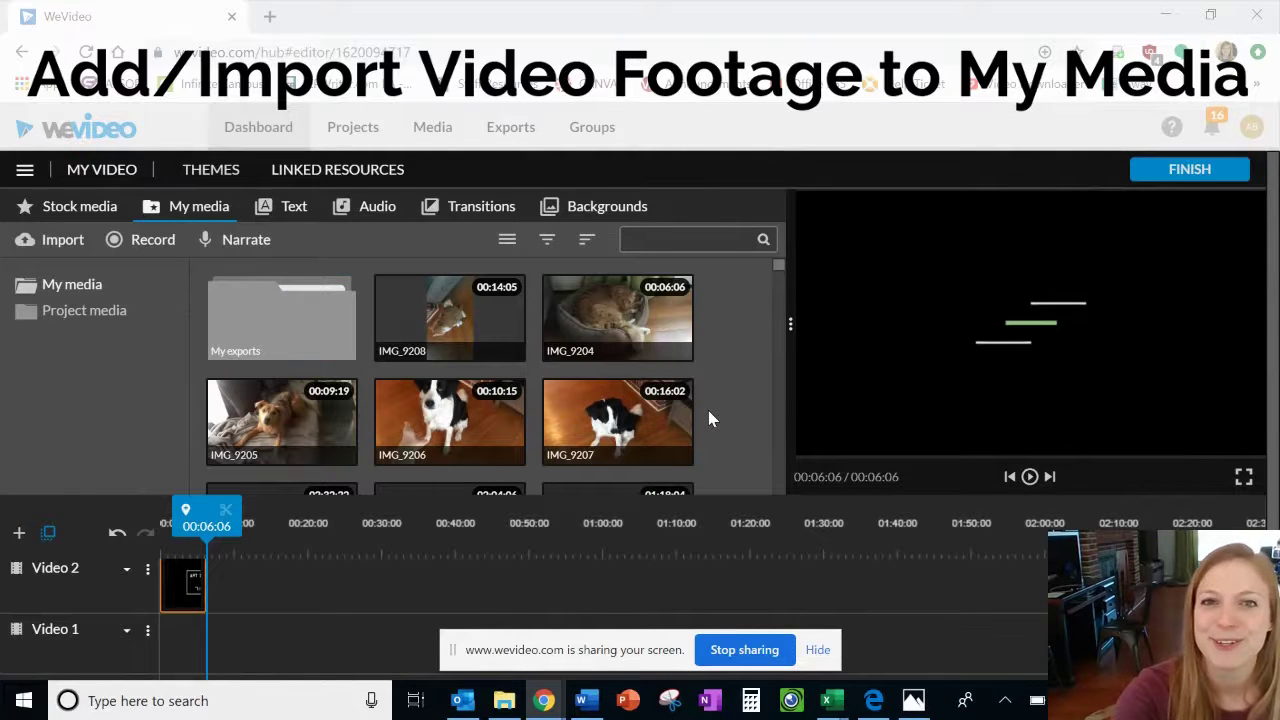
scroll(708, 419, down, 3)
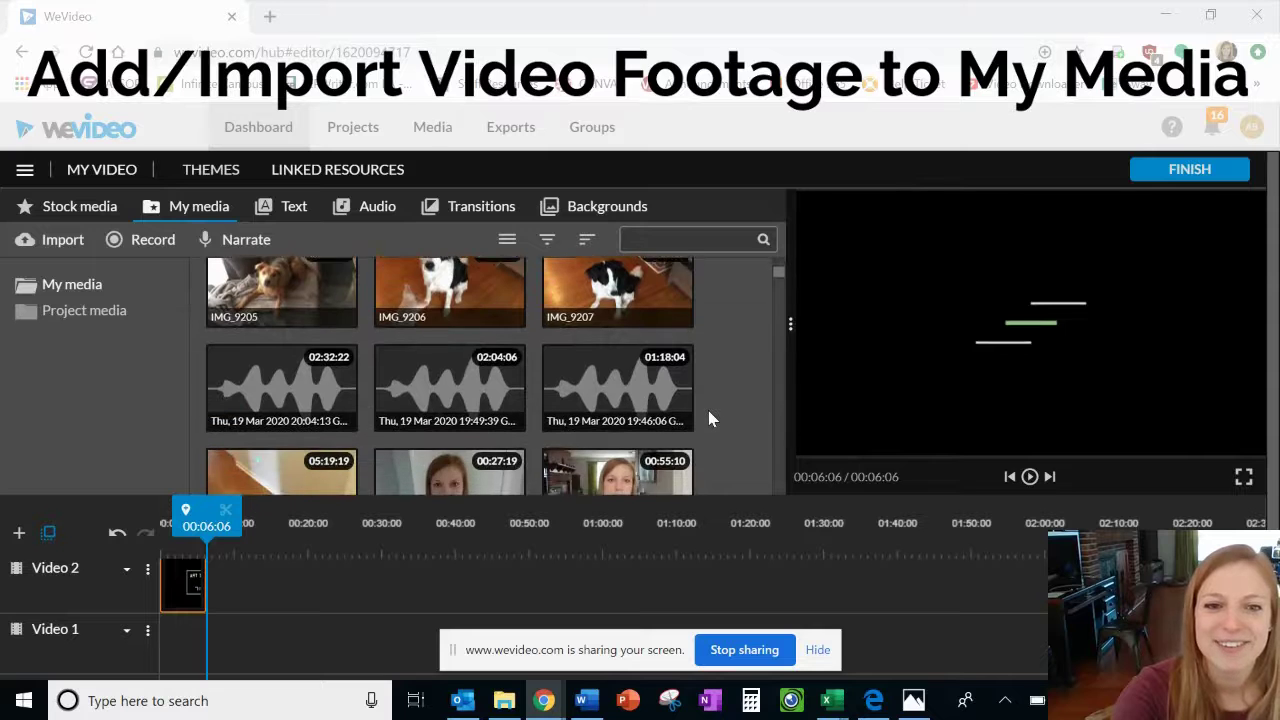
scroll(708, 419, down, 3)
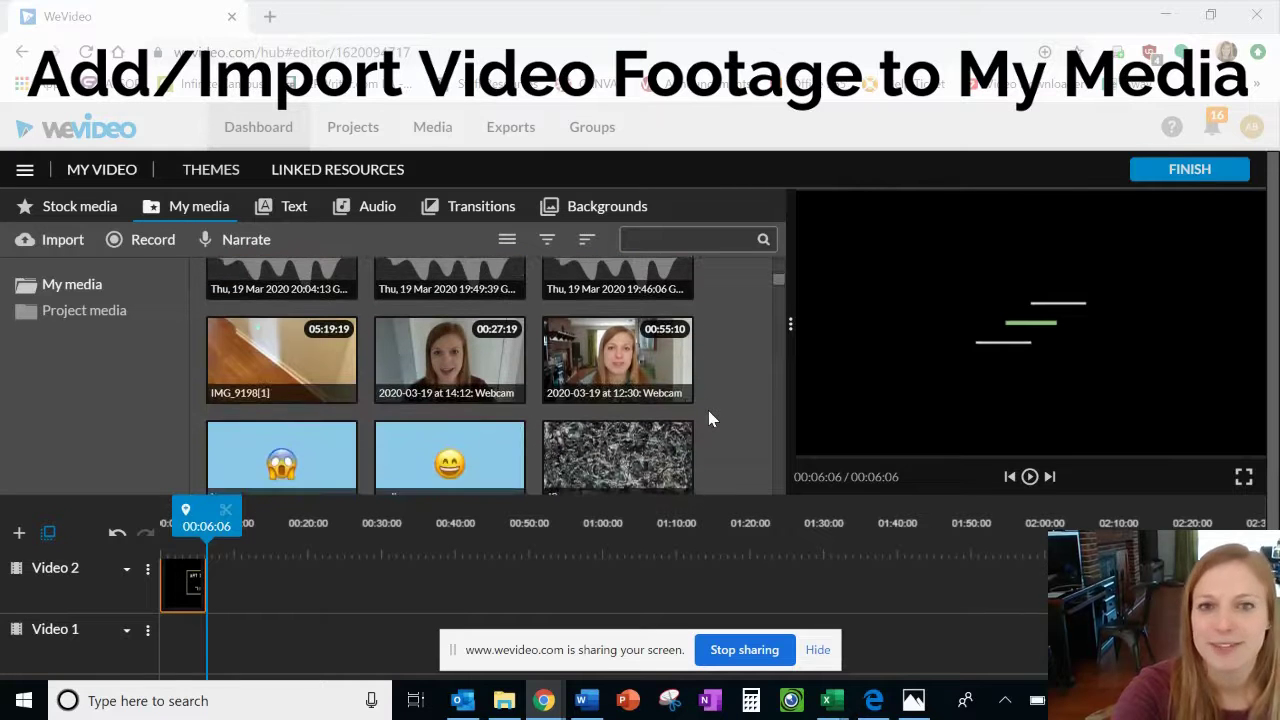
scroll(708, 419, up, 3)
scroll(708, 419, up, 2)
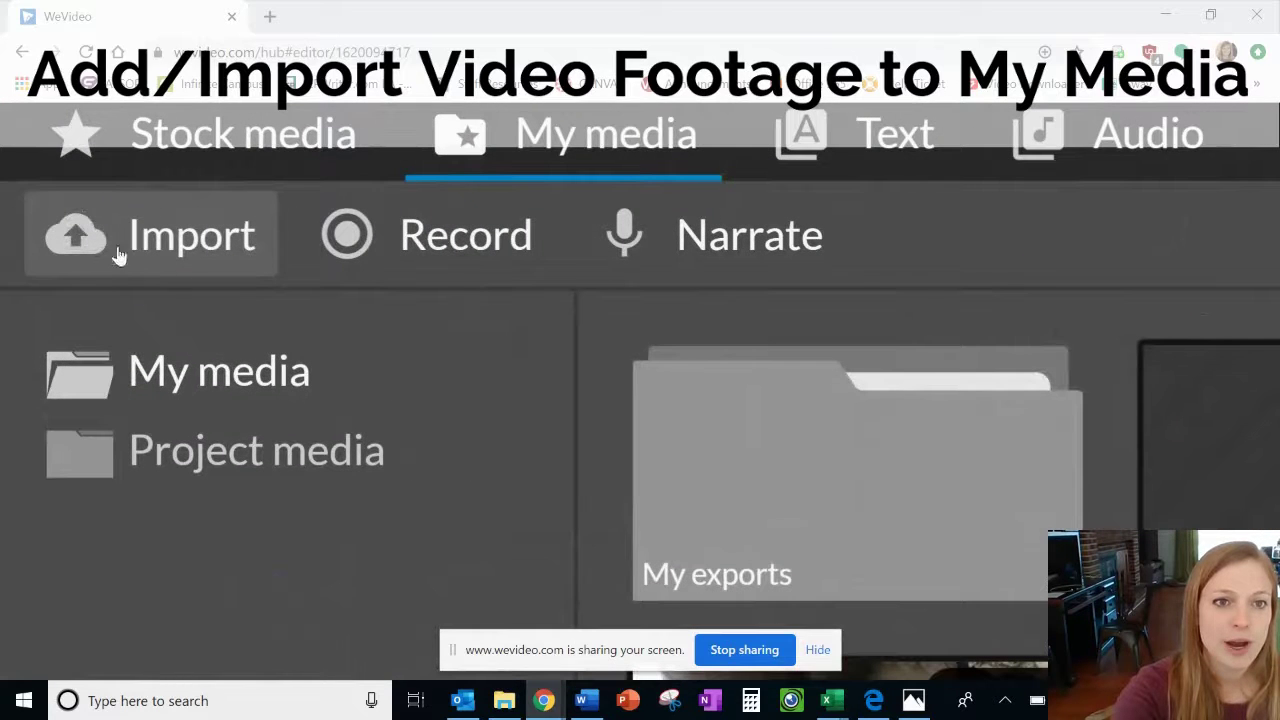
click(174, 240)
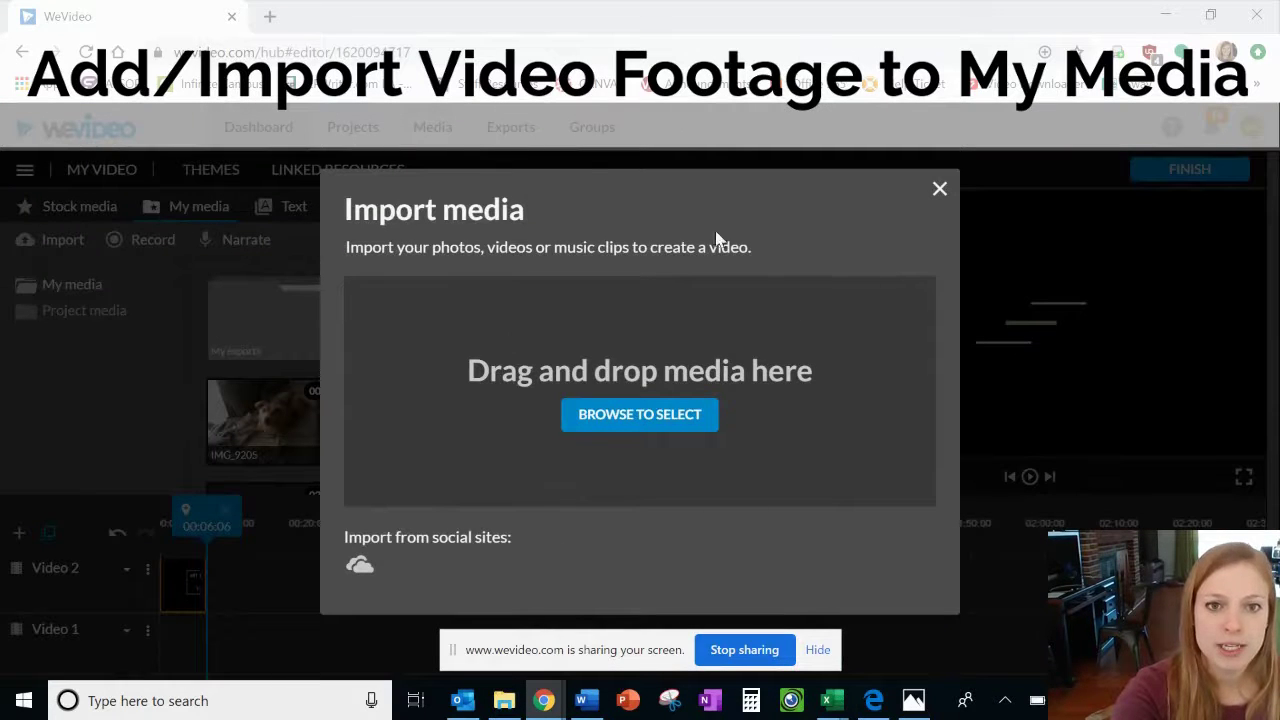
click(641, 423)
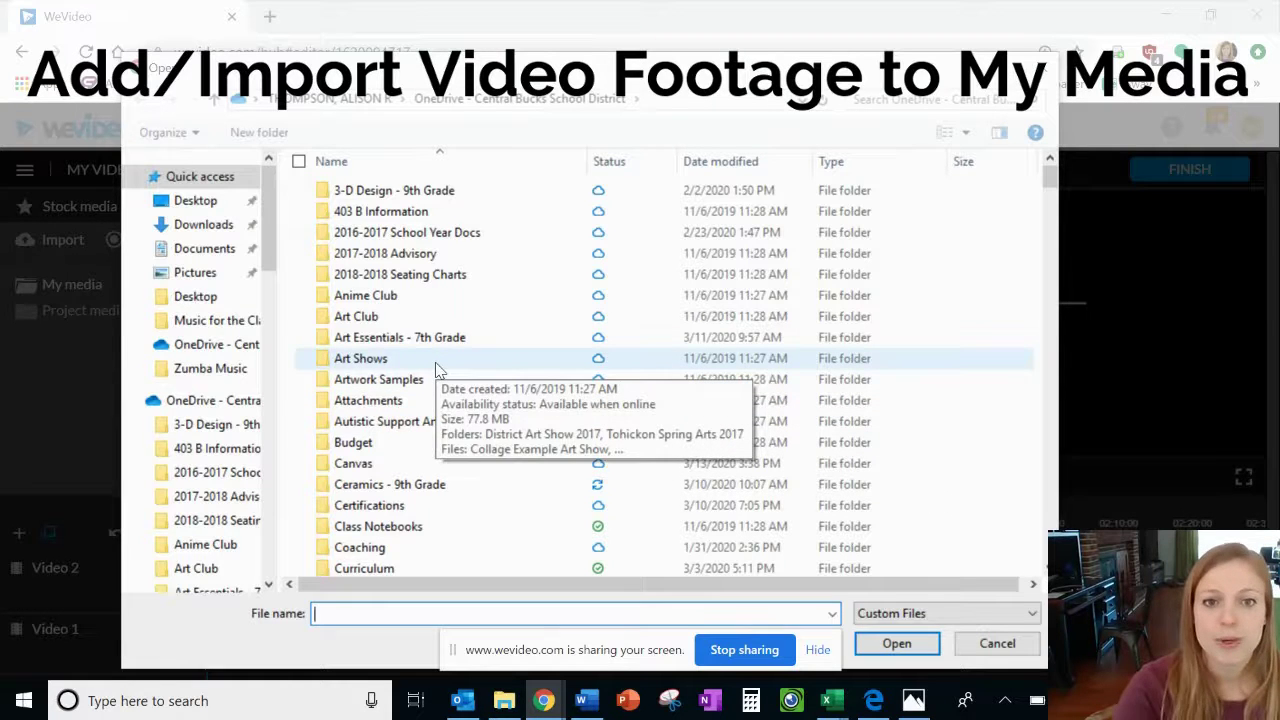
- Search the OneDrive folder for "footage for ceramics"
double_click(213, 400)
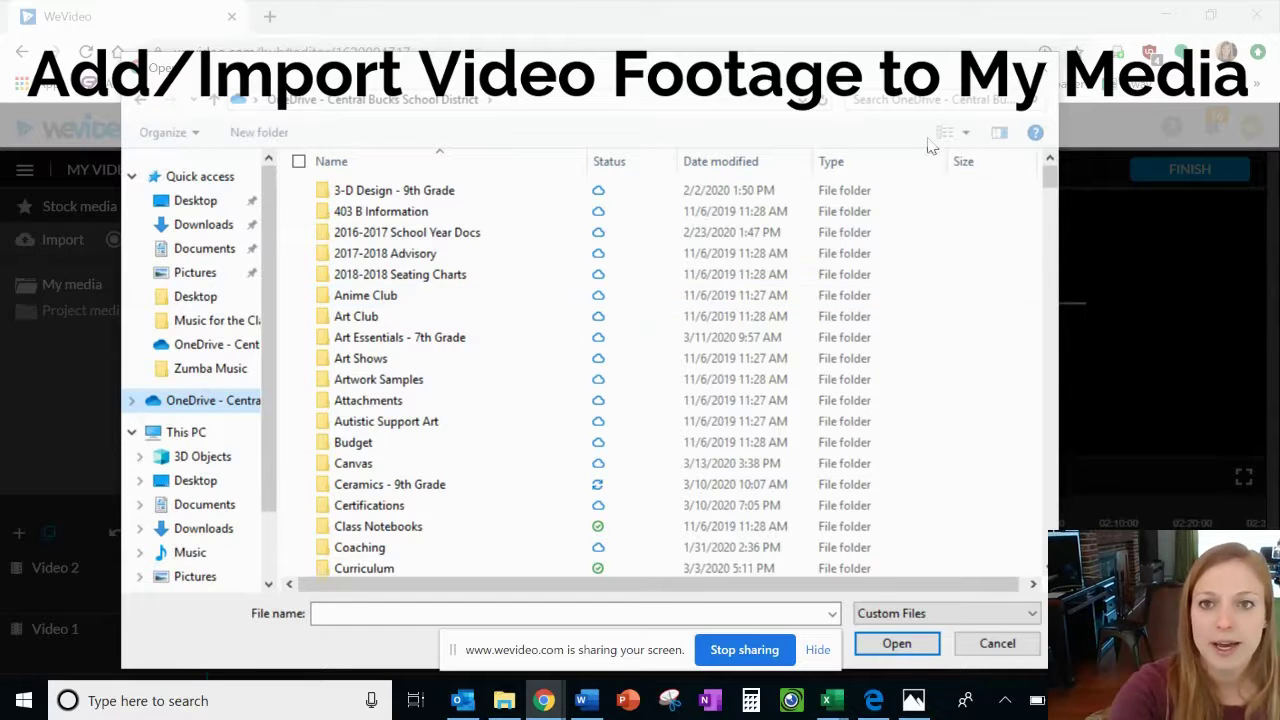
click(889, 101)
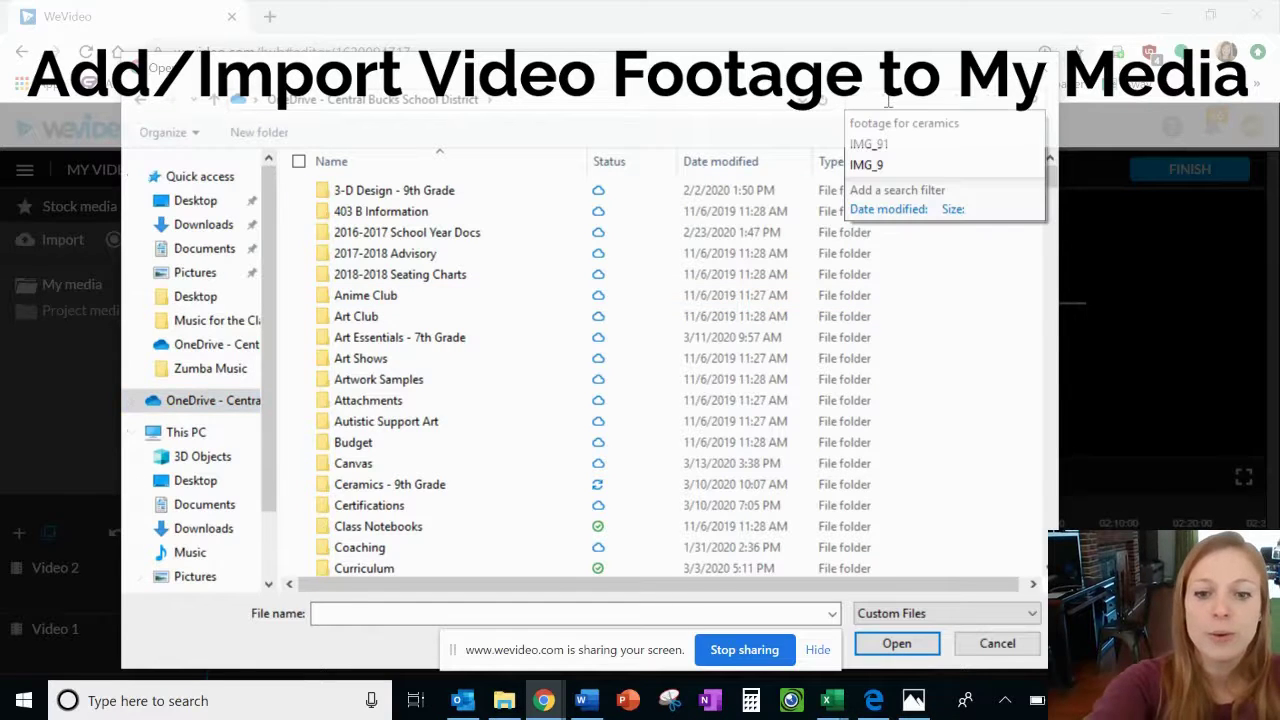
text(footag)
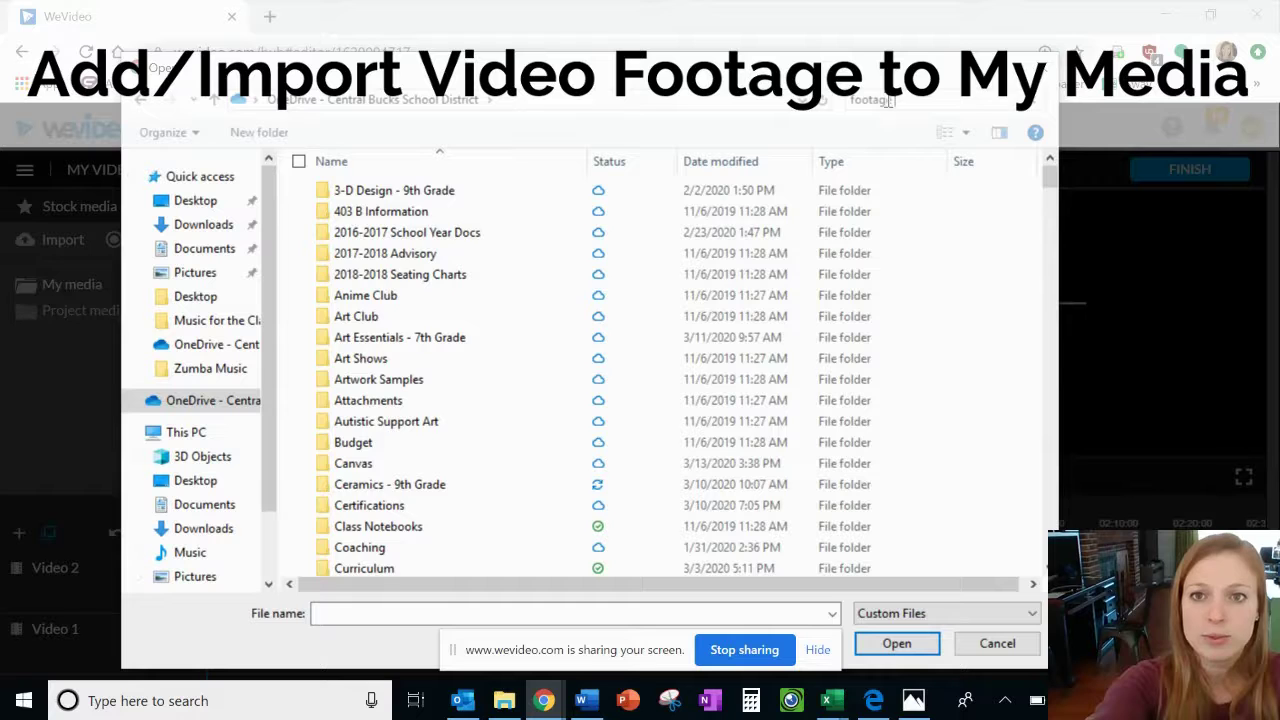
text(e for ceramics)
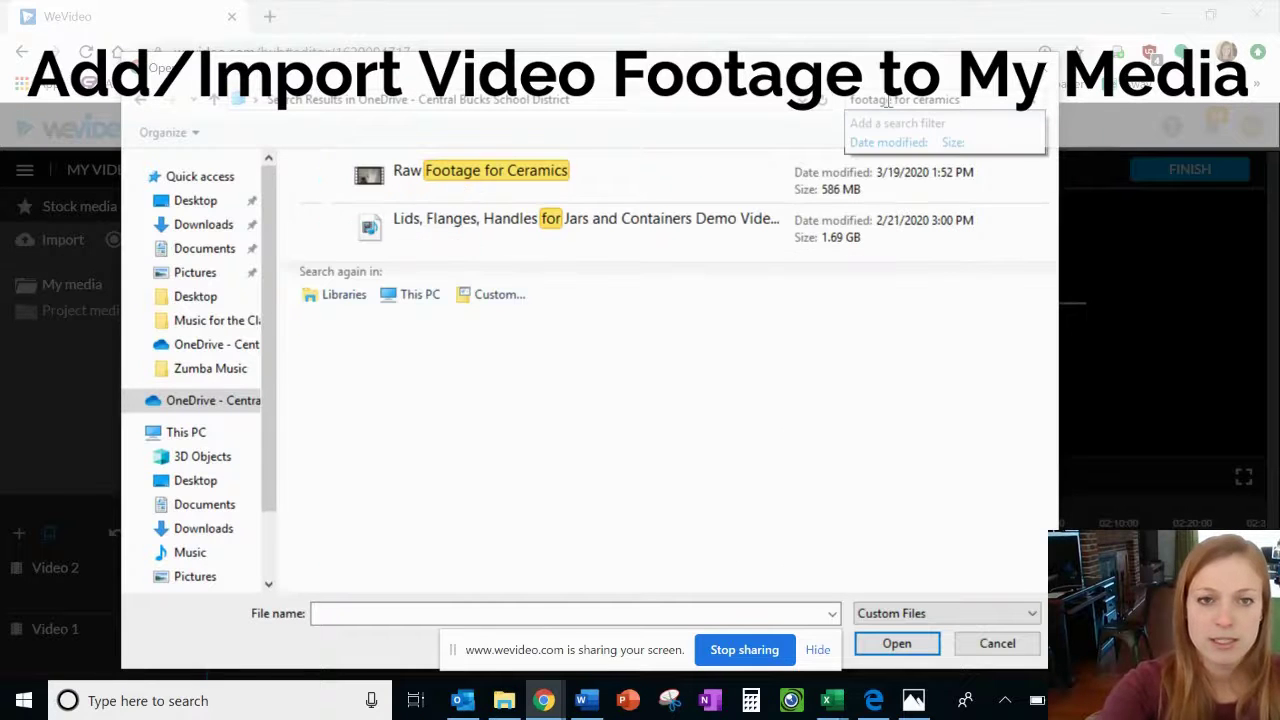
- Select the Raw Footage for Ceramics video from the search results and import it into My media
click(620, 177)
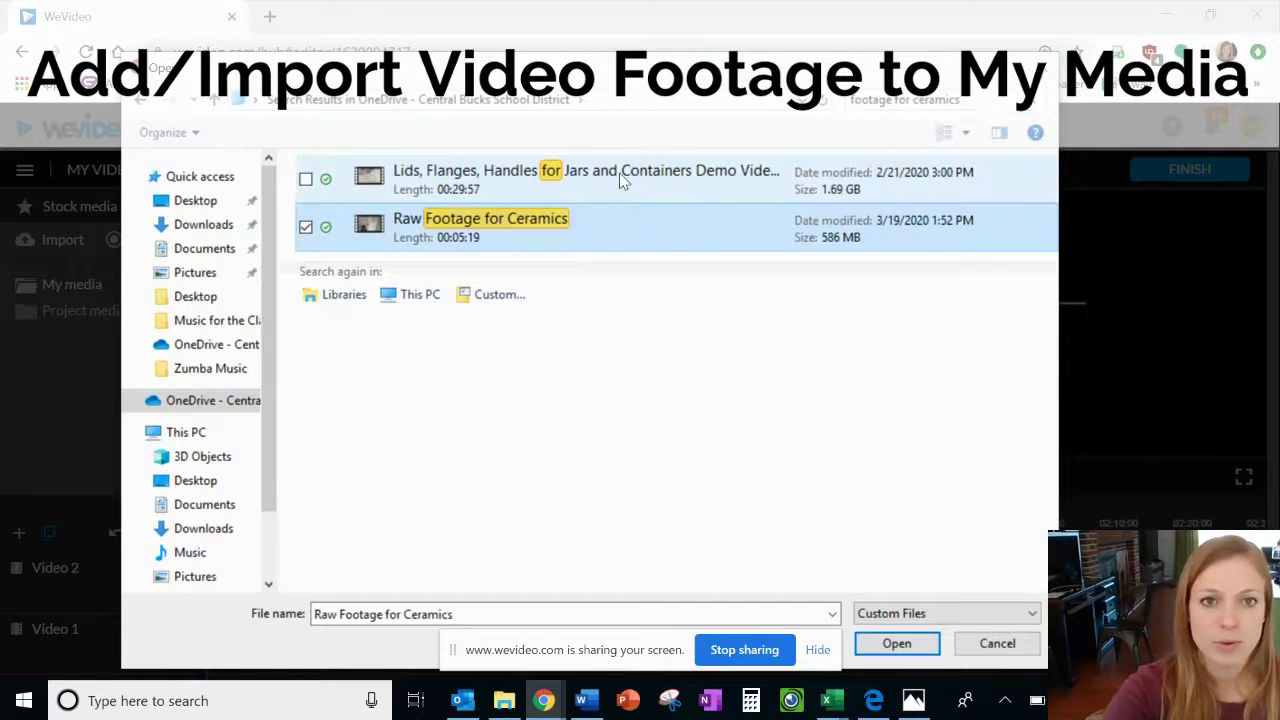
click(512, 235)
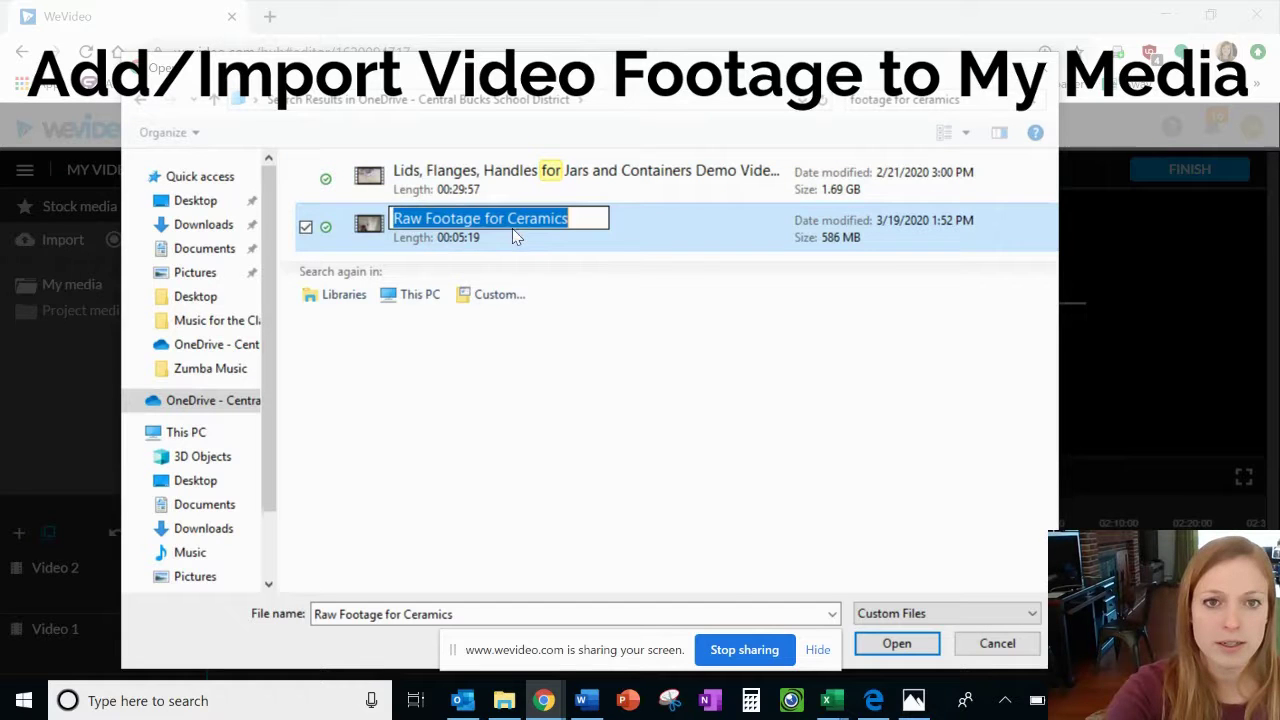
click(725, 456)
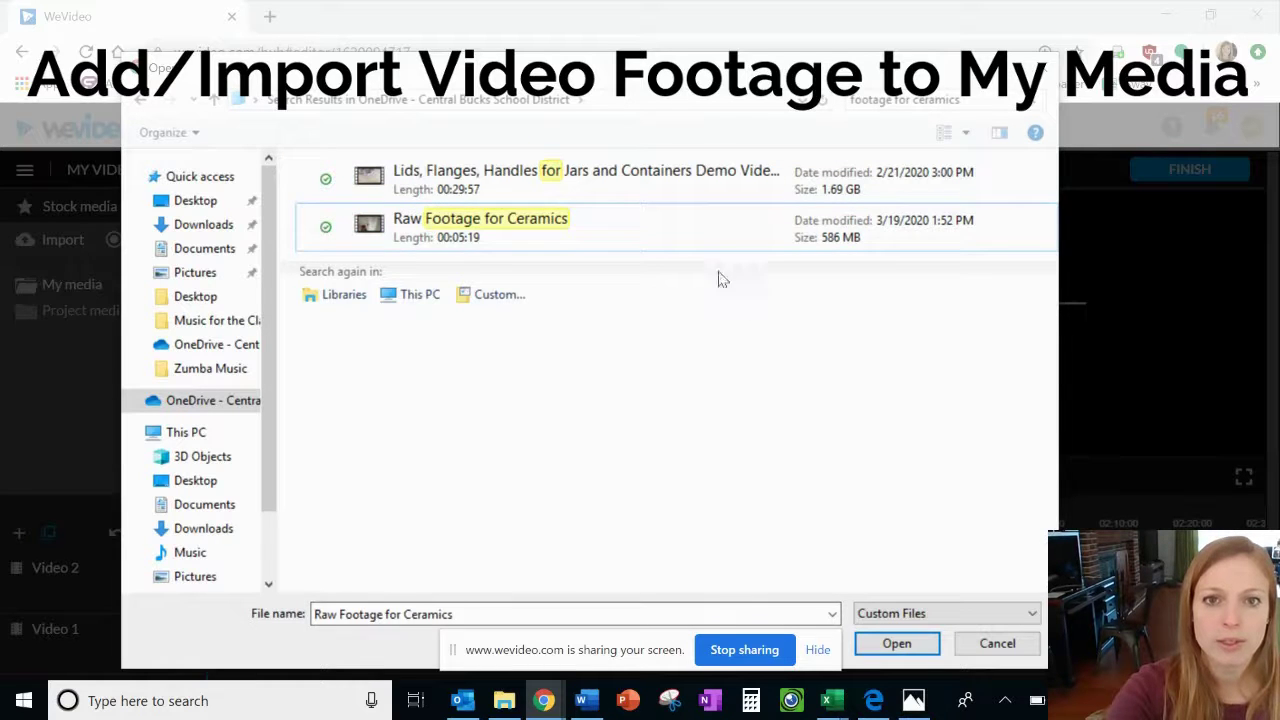
click(694, 249)
click(884, 648)
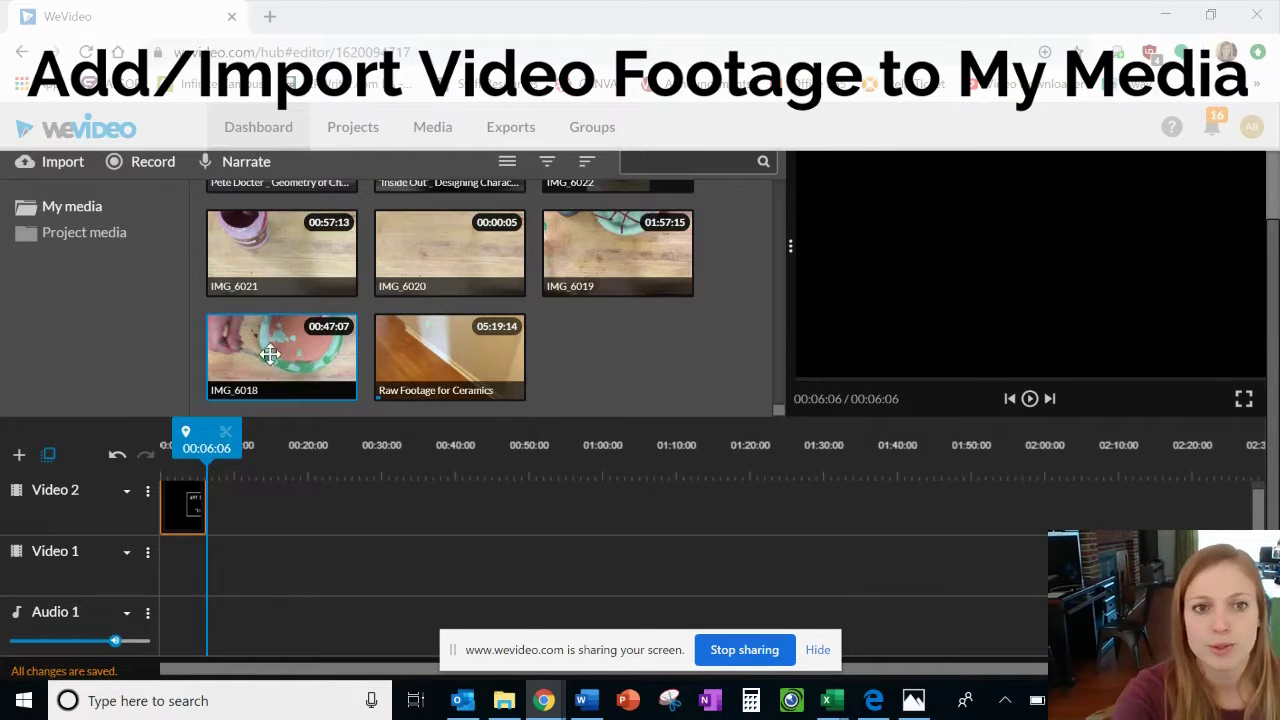
- Place the Raw Footage for Ceramics clip on the Video 1 track, overlapping the end of the title
click(489, 354)
drag(489, 354, 206, 560)
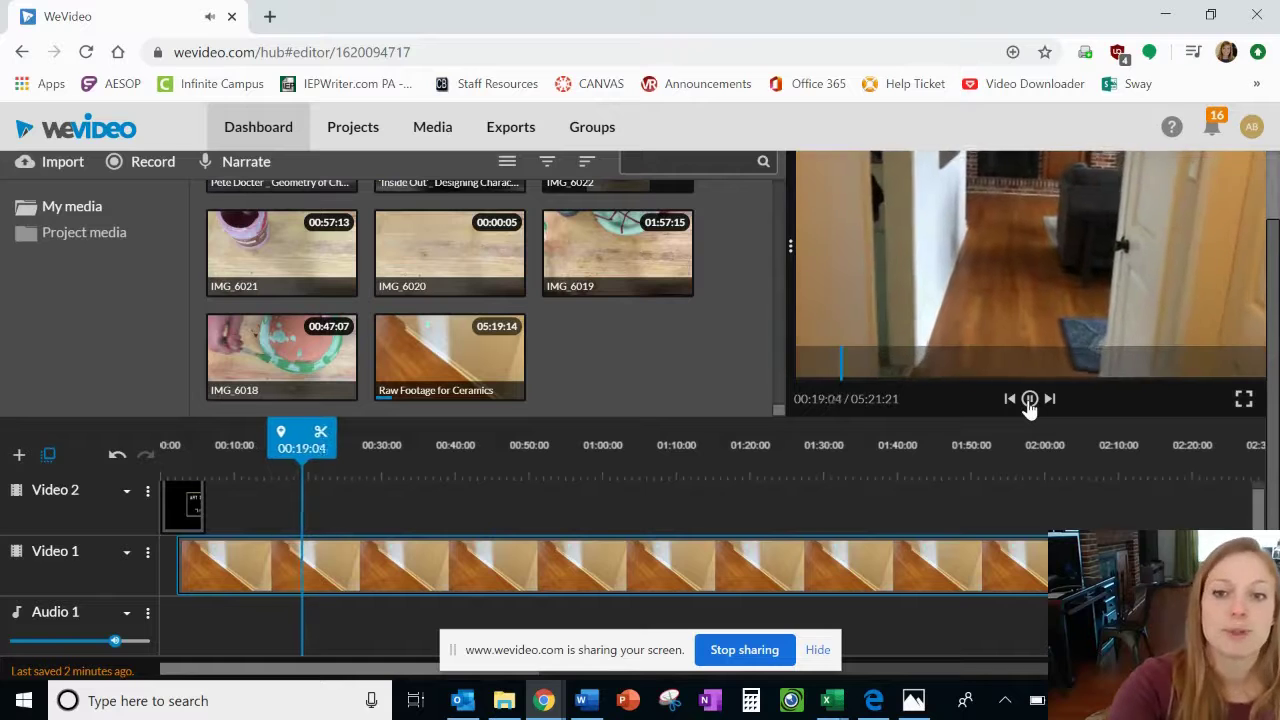
- Play the footage in the preview, view it in full screen, and pause playback on the snowman dish
click(1029, 400)
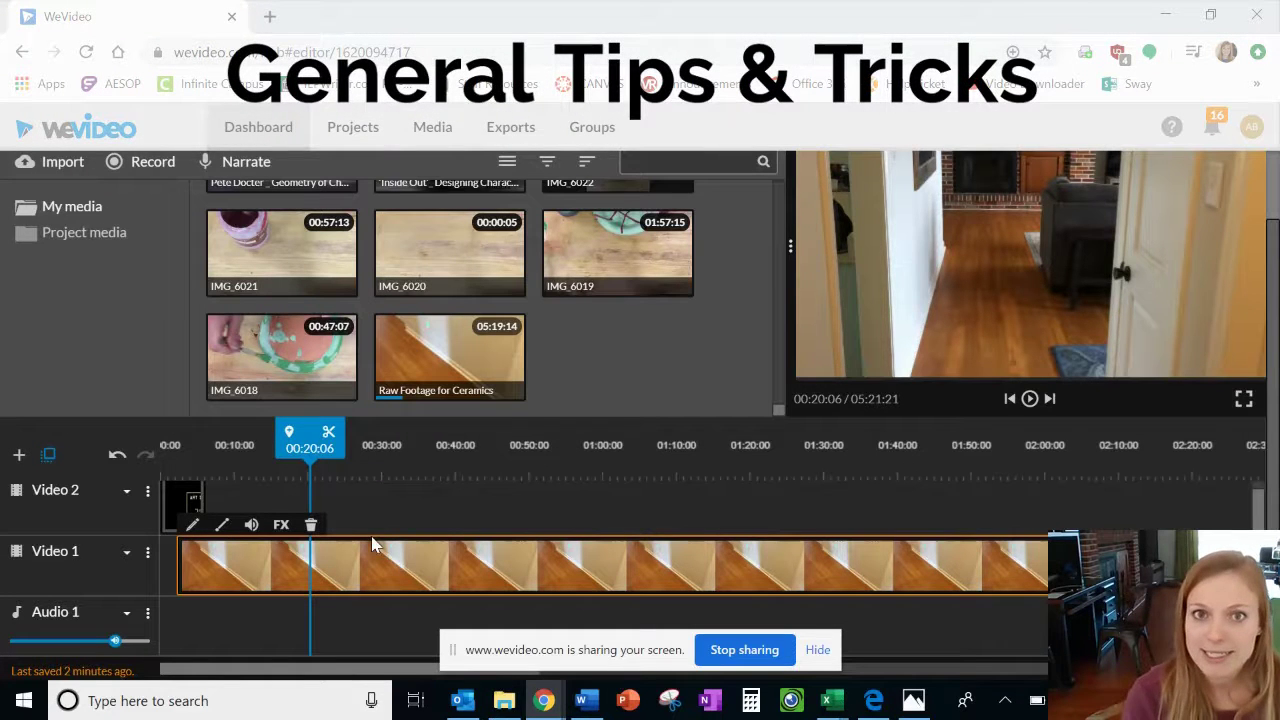
click(1030, 399)
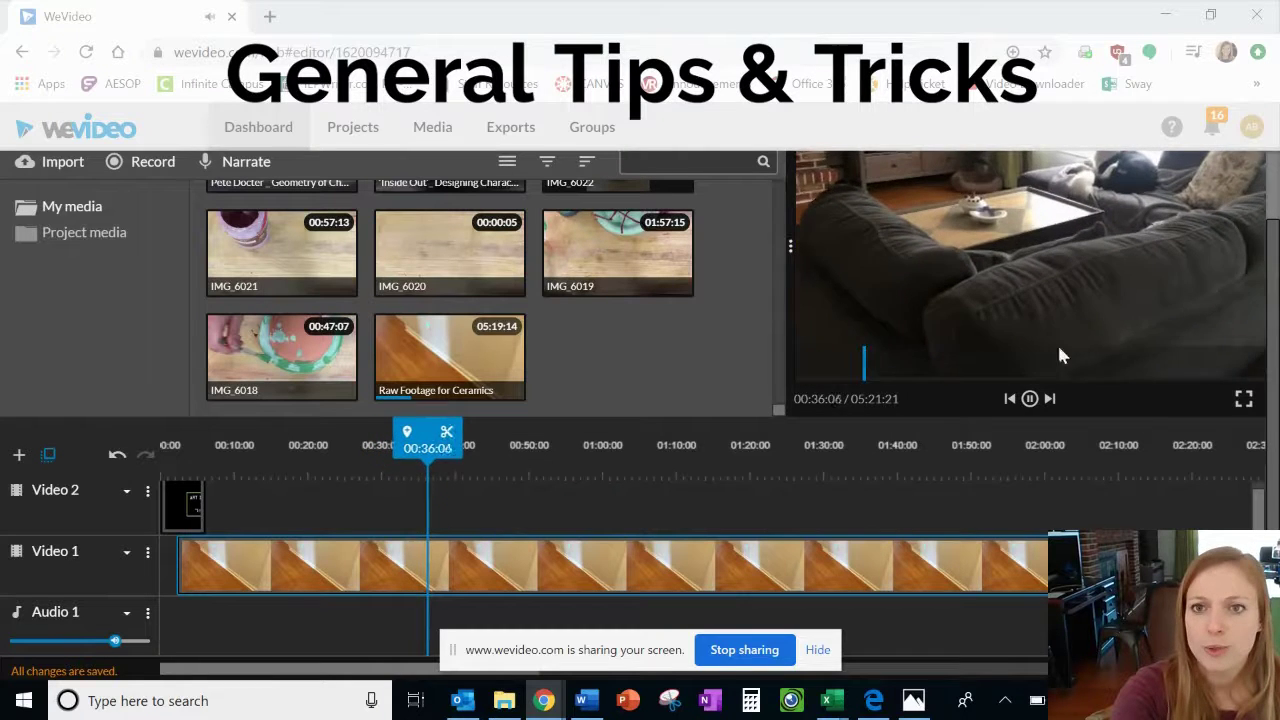
scroll(1091, 349, up, 1)
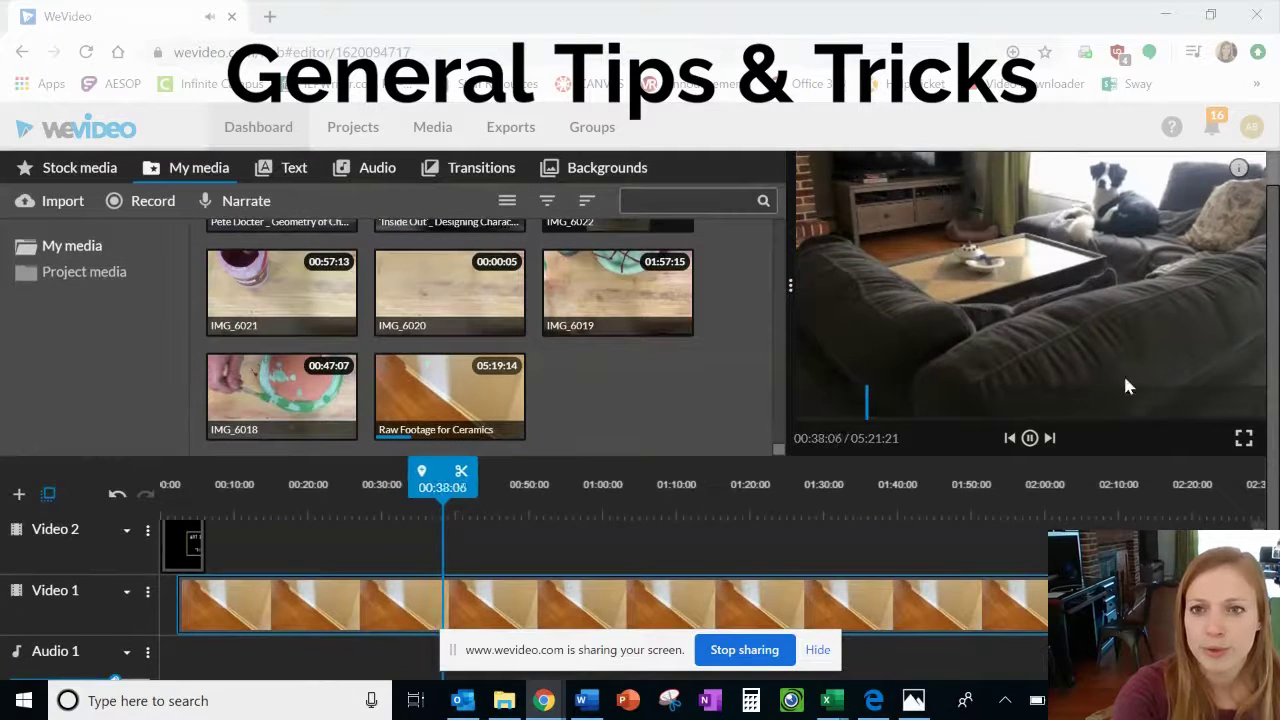
scroll(1125, 385, up, 1)
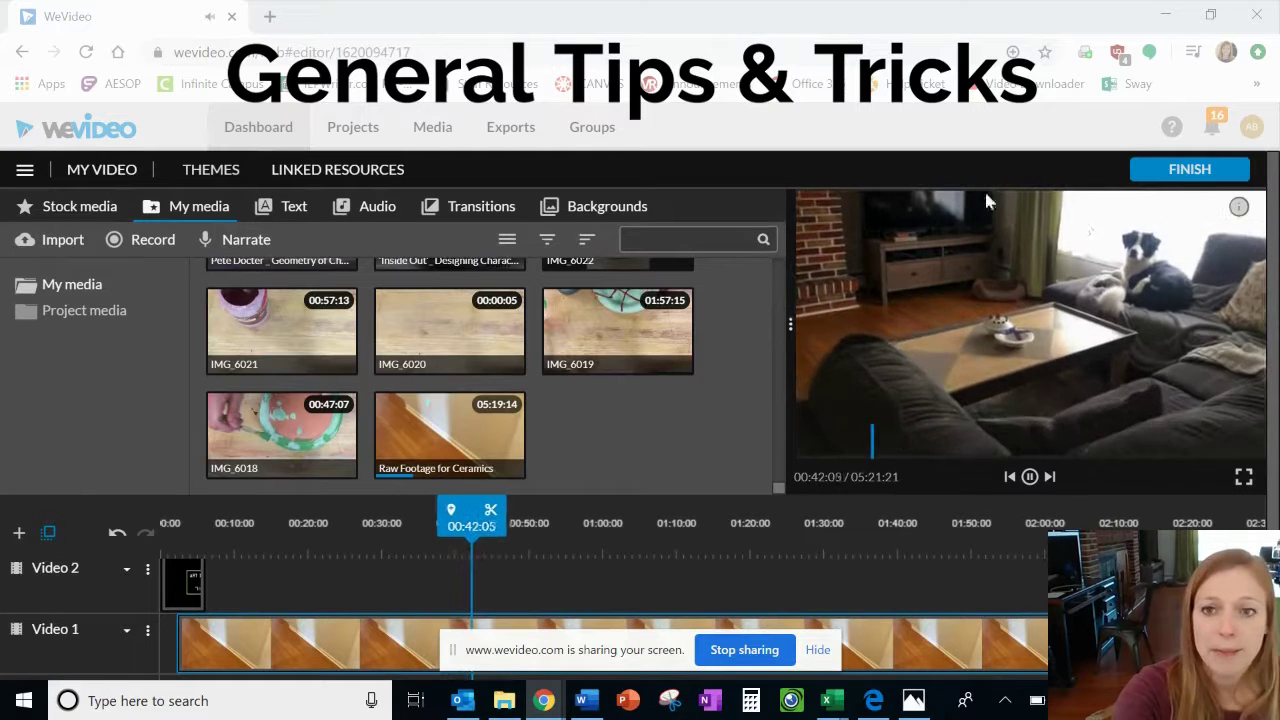
click(1029, 476)
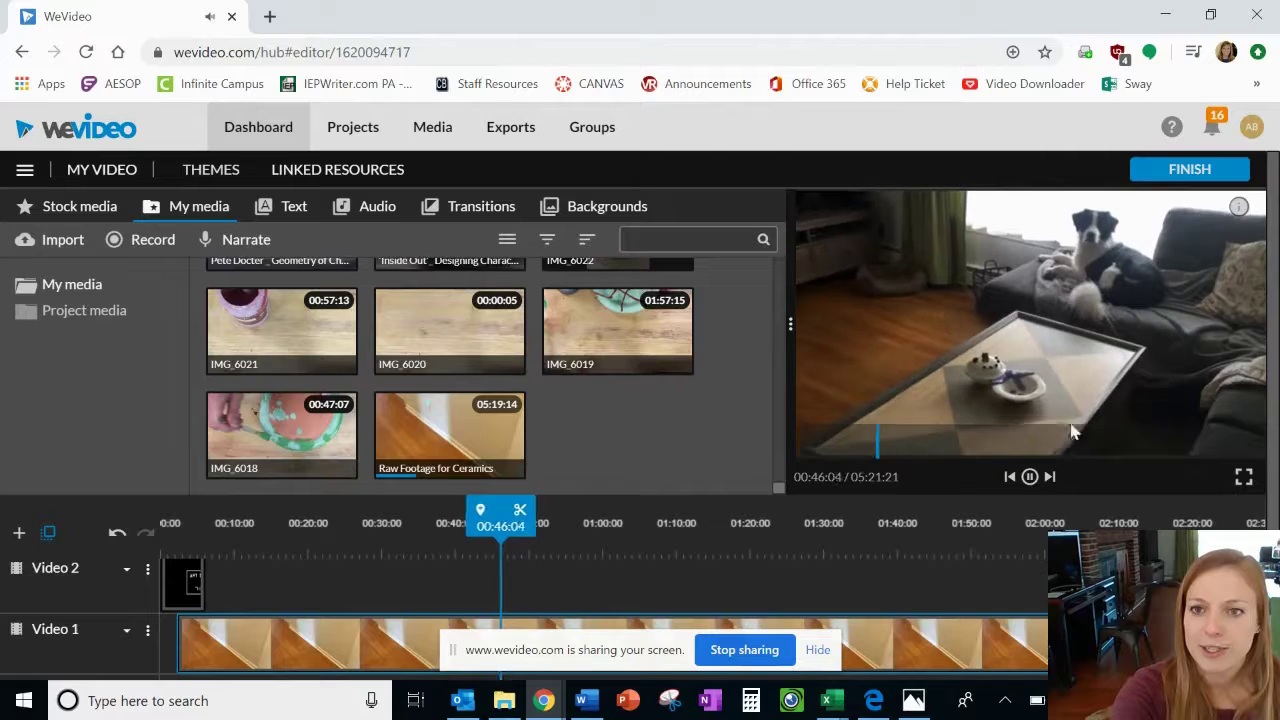
click(1240, 478)
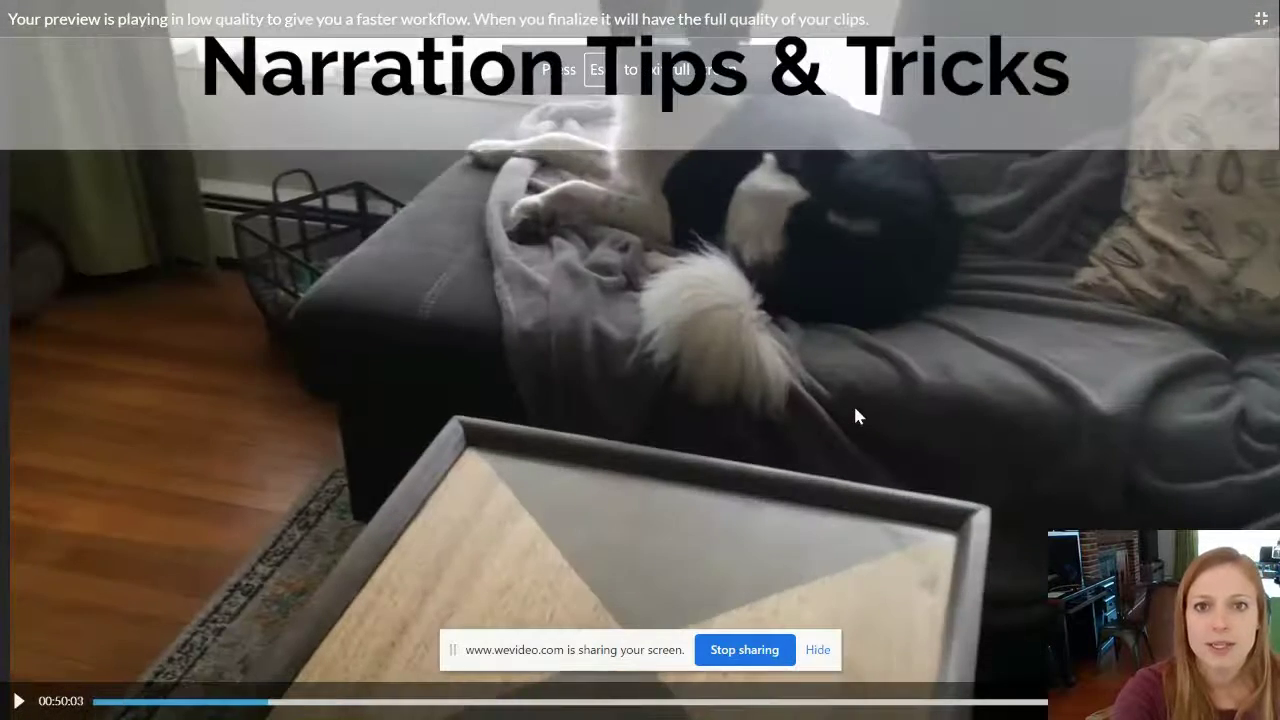
click(1262, 20)
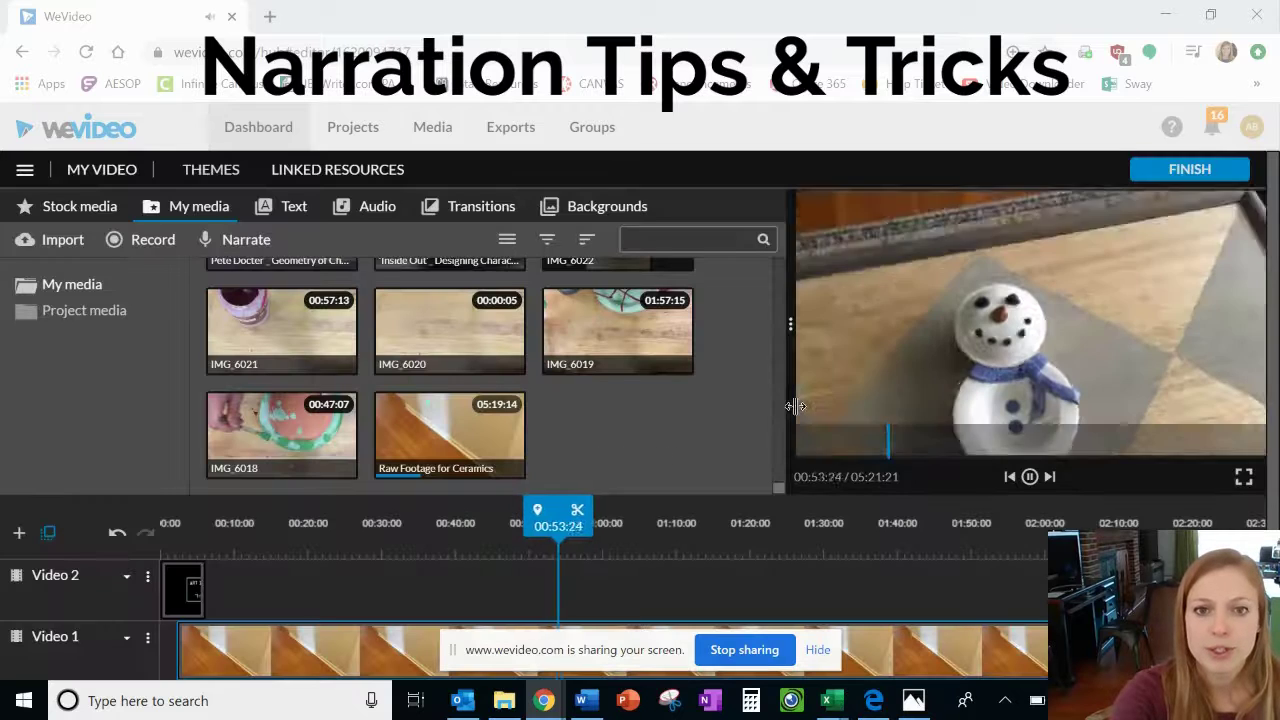
click(1029, 478)
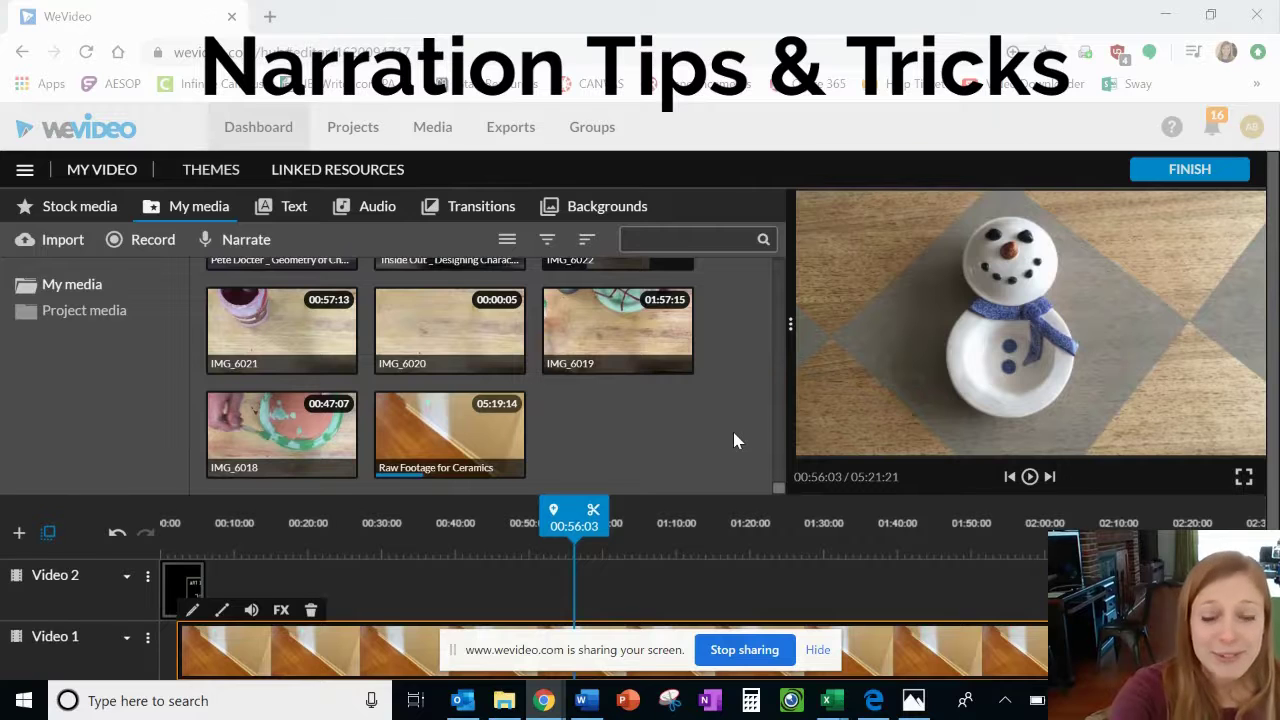
- Select the Raw Footage for Ceramics clip on the Video 1 track at 00:13:00
scroll(734, 438, down, 1)
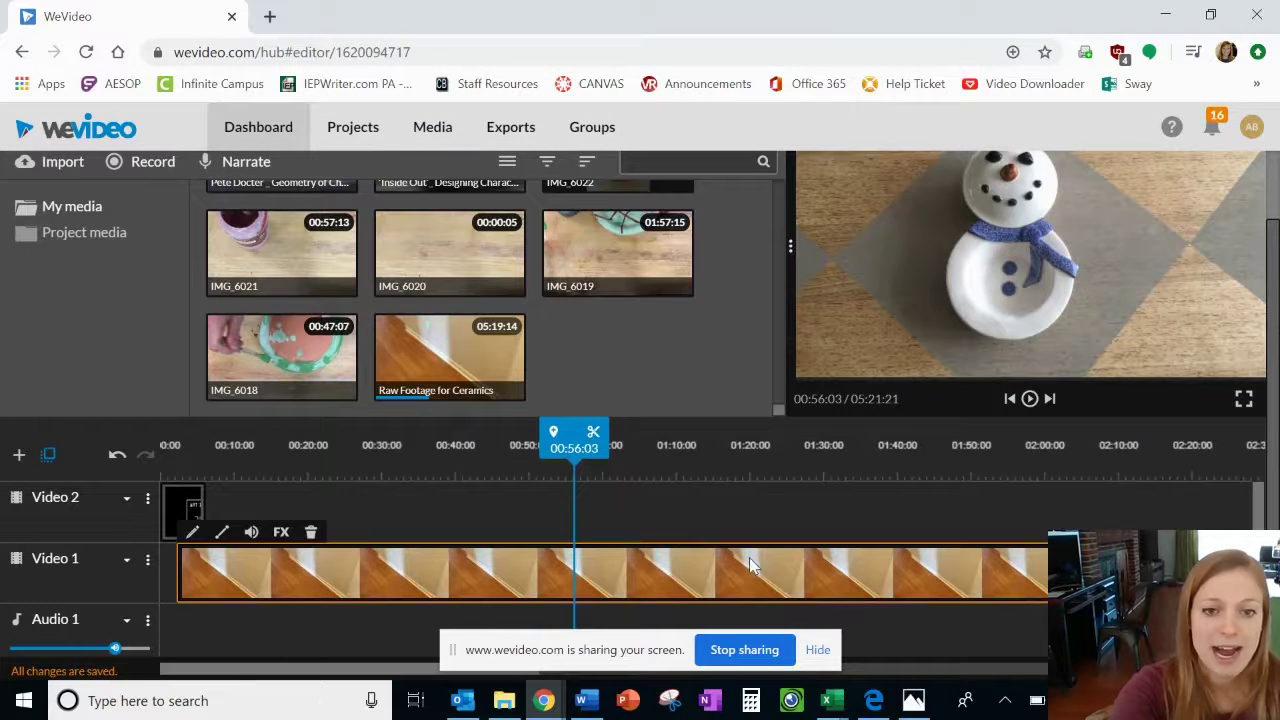
click(185, 508)
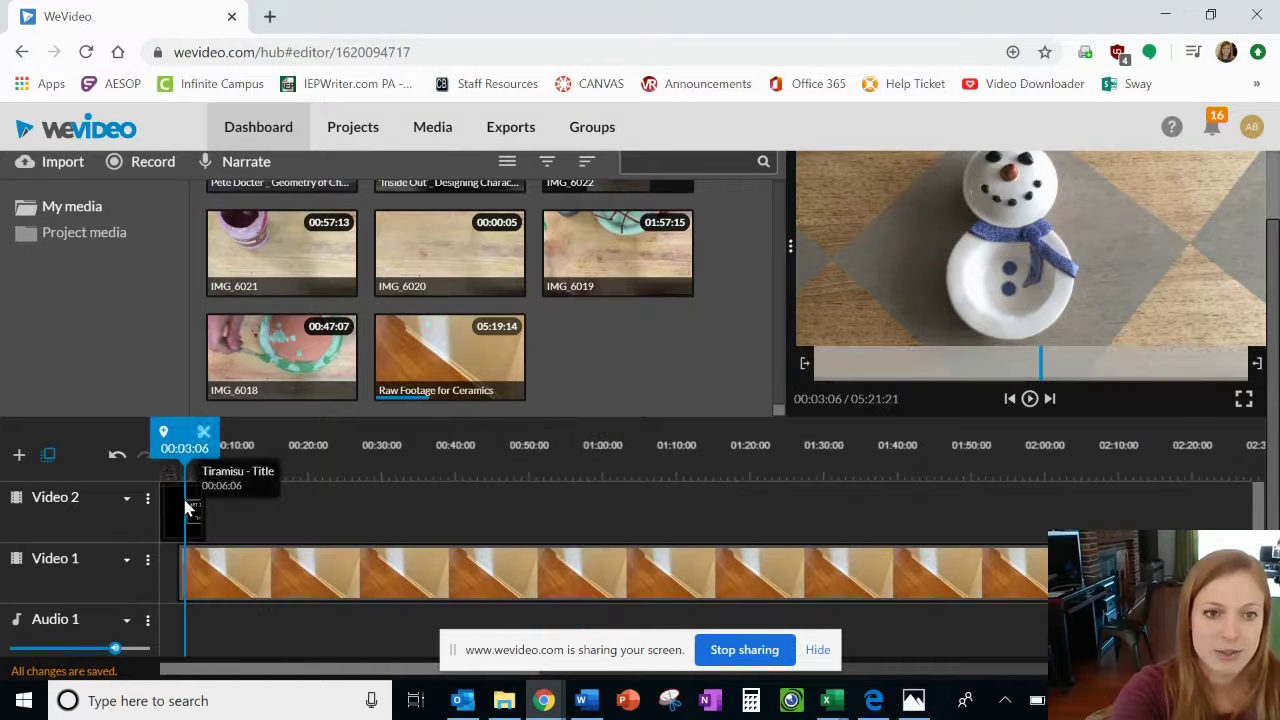
click(257, 570)
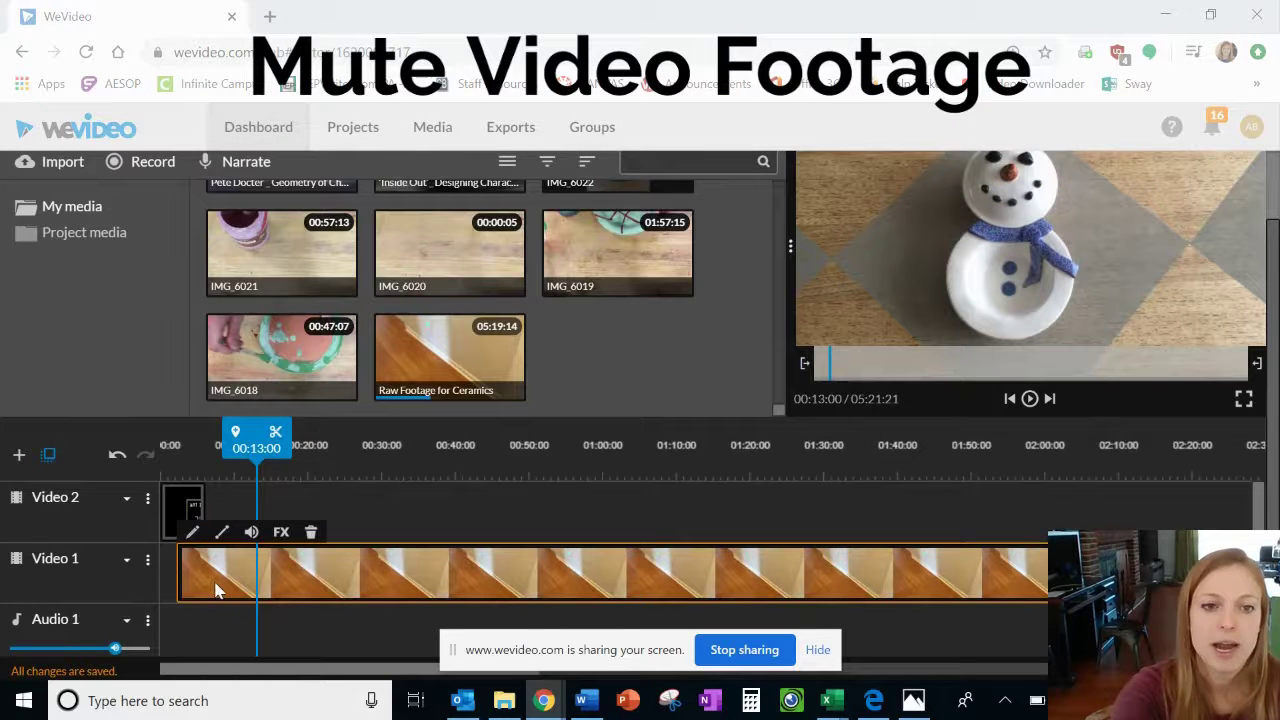
double_click(216, 590)
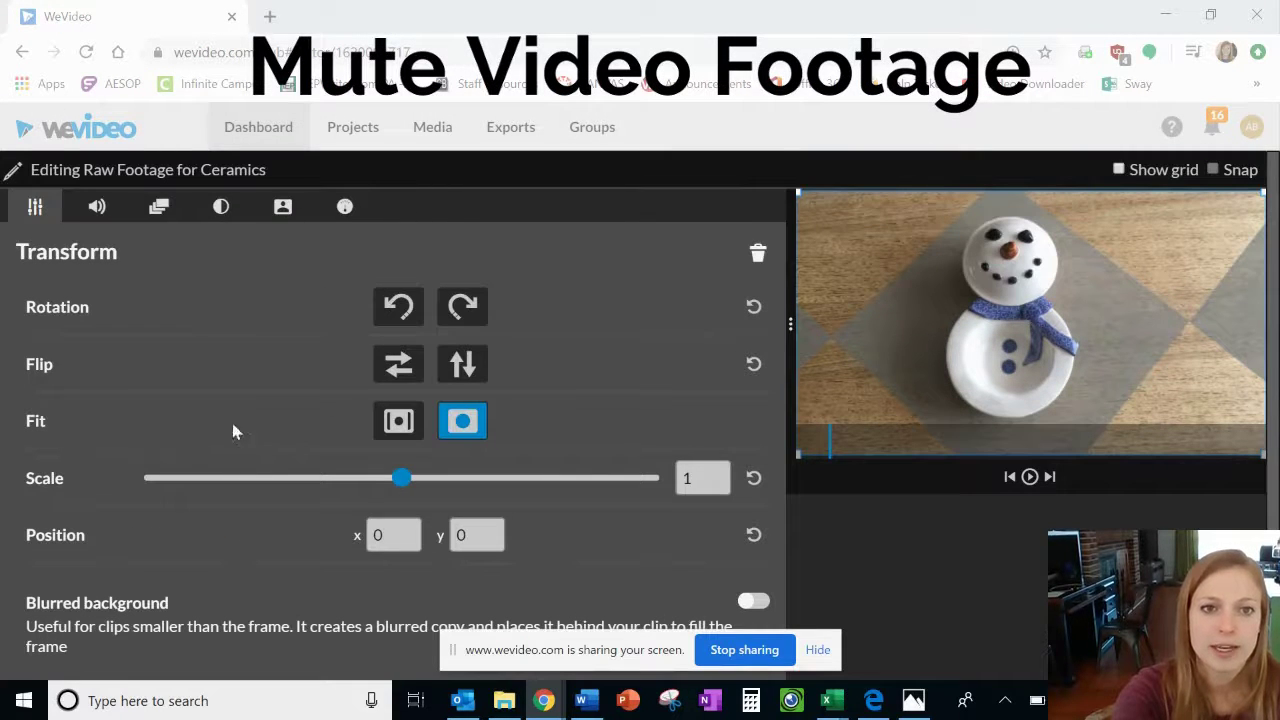
scroll(232, 431, down, 2)
click(311, 647)
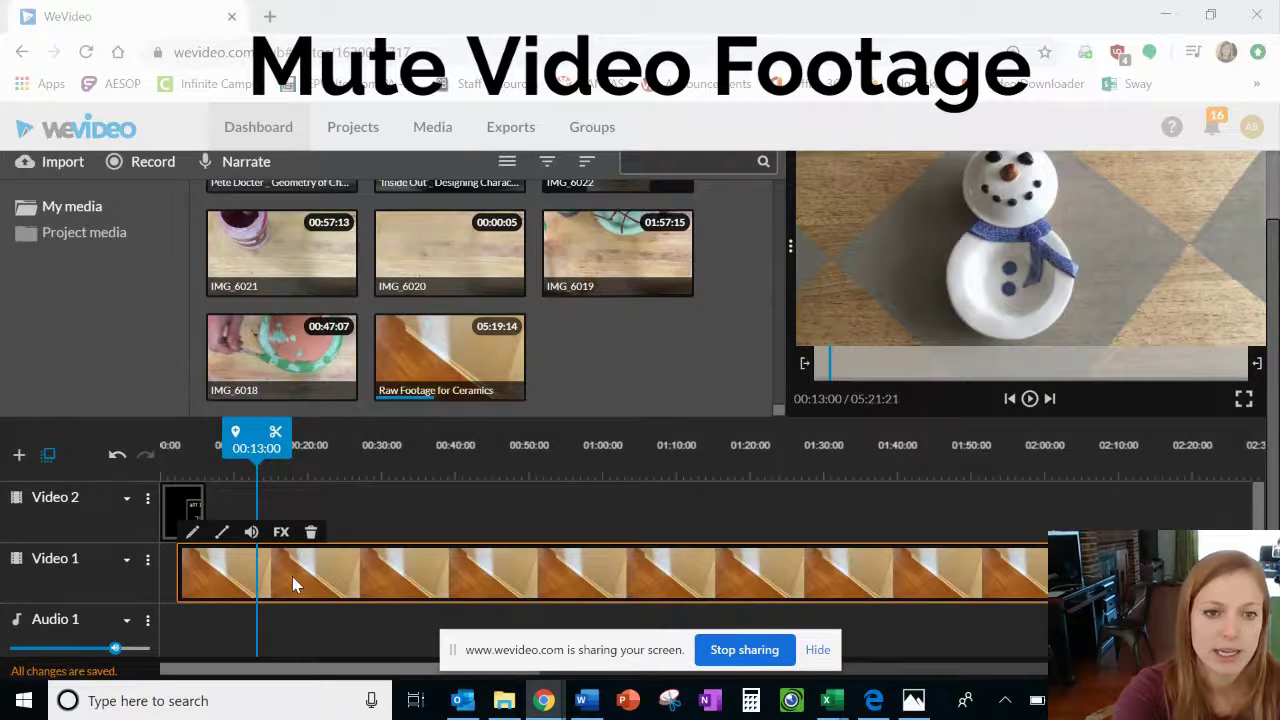
double_click(292, 576)
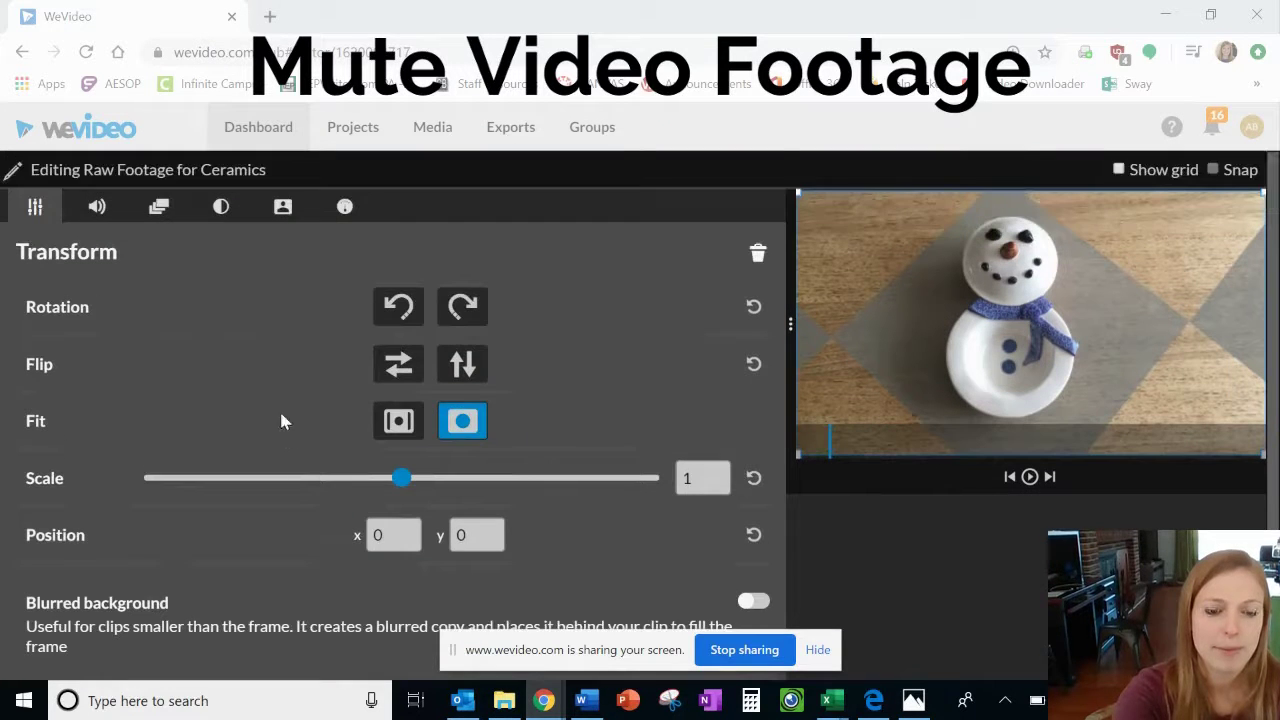
scroll(282, 420, down, 2)
click(316, 643)
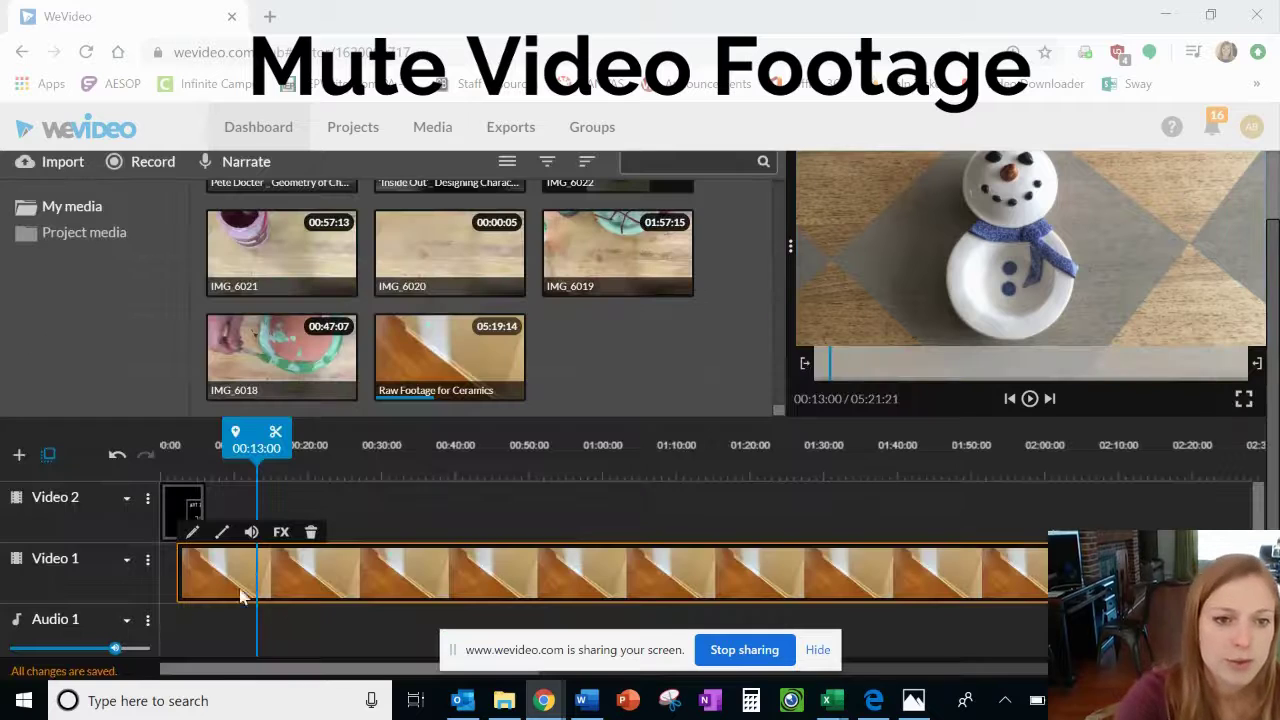
- Mute the audio of the Raw Footage for Ceramics clip and save the clip changes
click(192, 533)
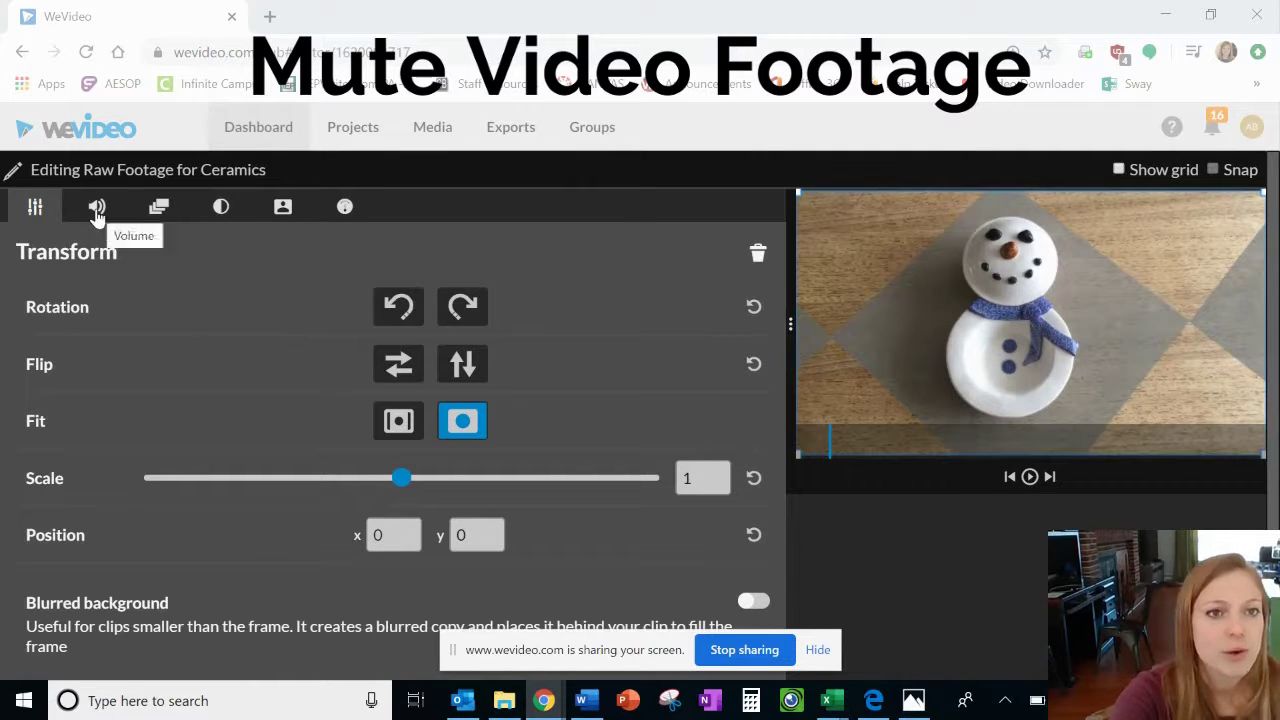
click(96, 212)
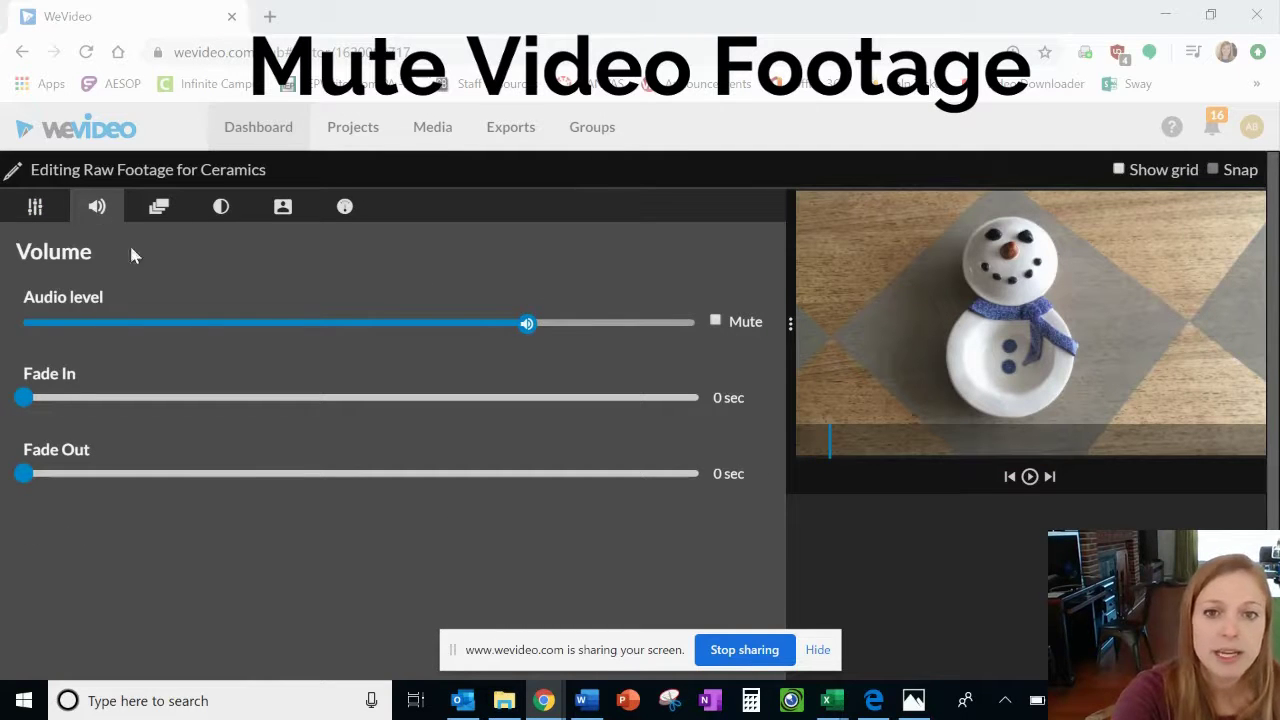
click(715, 322)
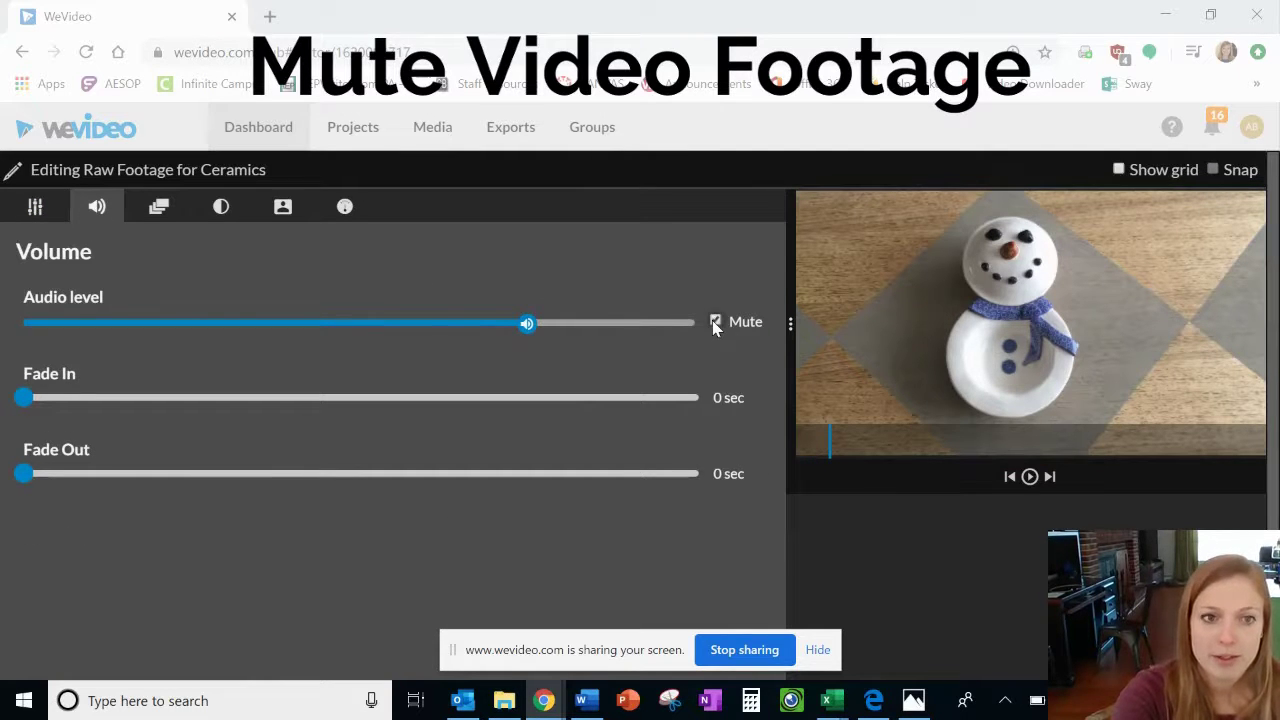
scroll(451, 543, down, 1)
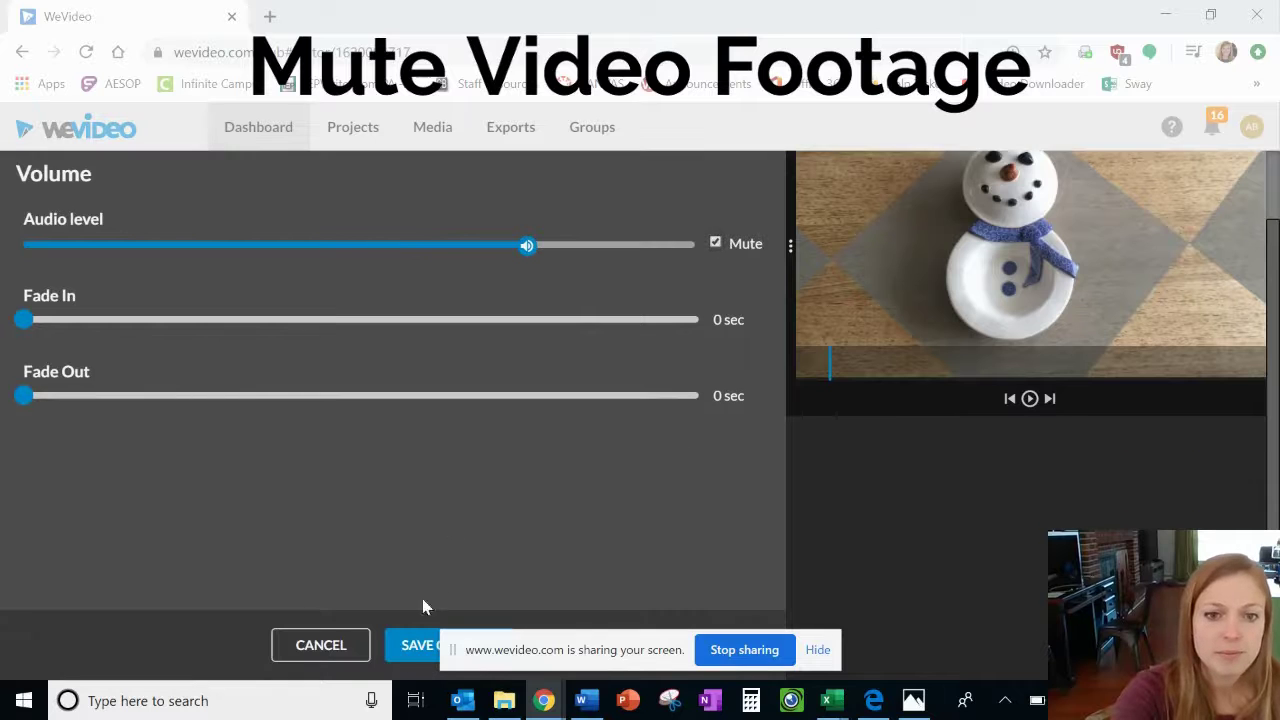
click(410, 645)
- Play the timeline from 00:01:21 to check the muted footage, pausing at about 10 seconds
drag(262, 472, 177, 470)
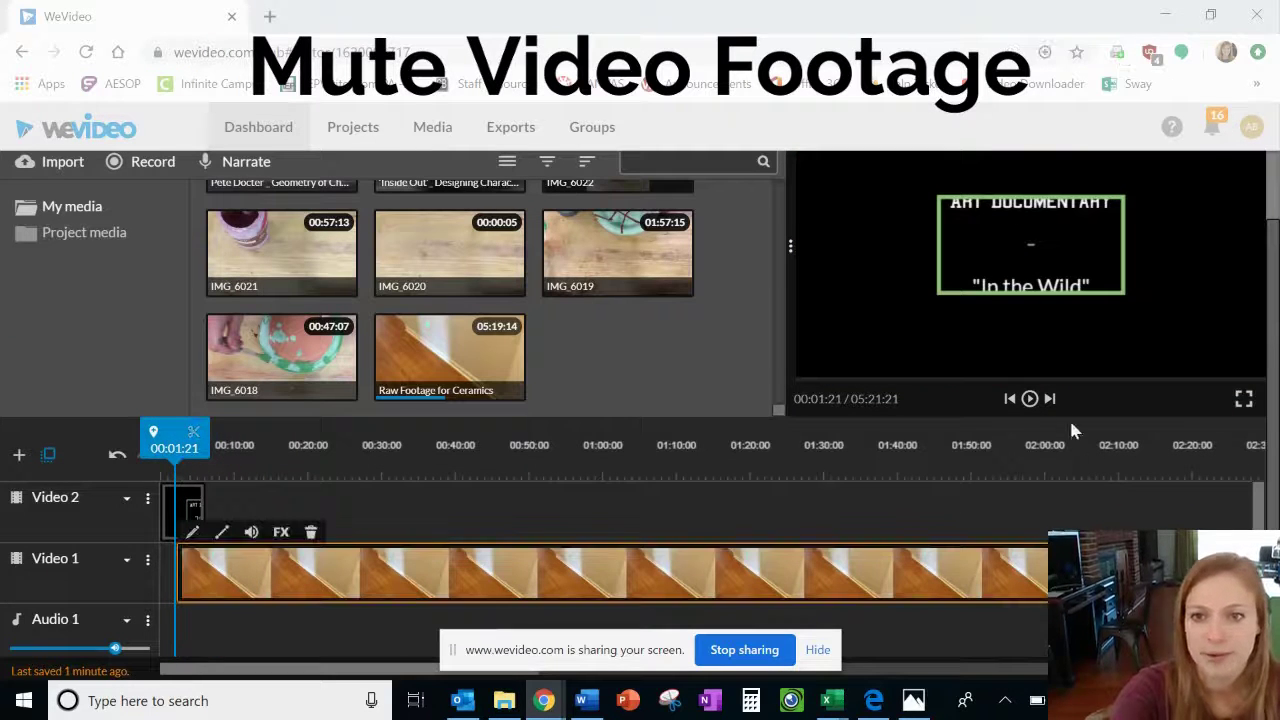
click(1030, 399)
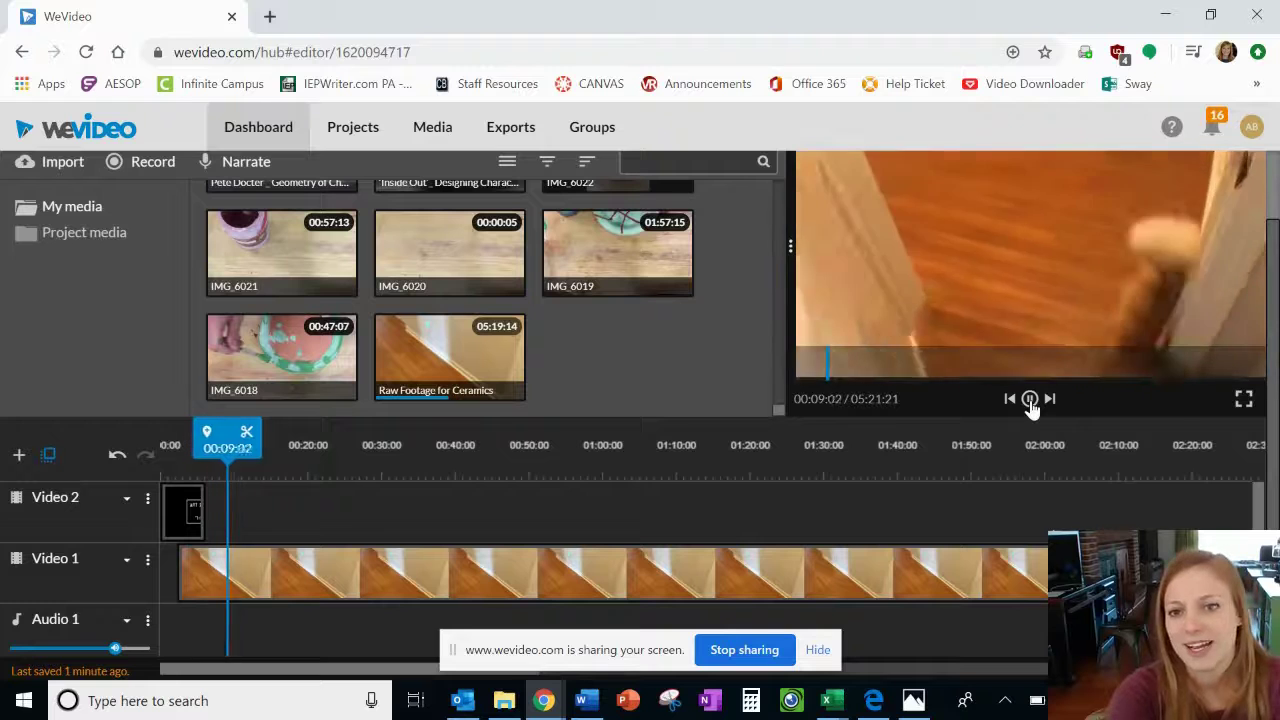
click(1030, 400)
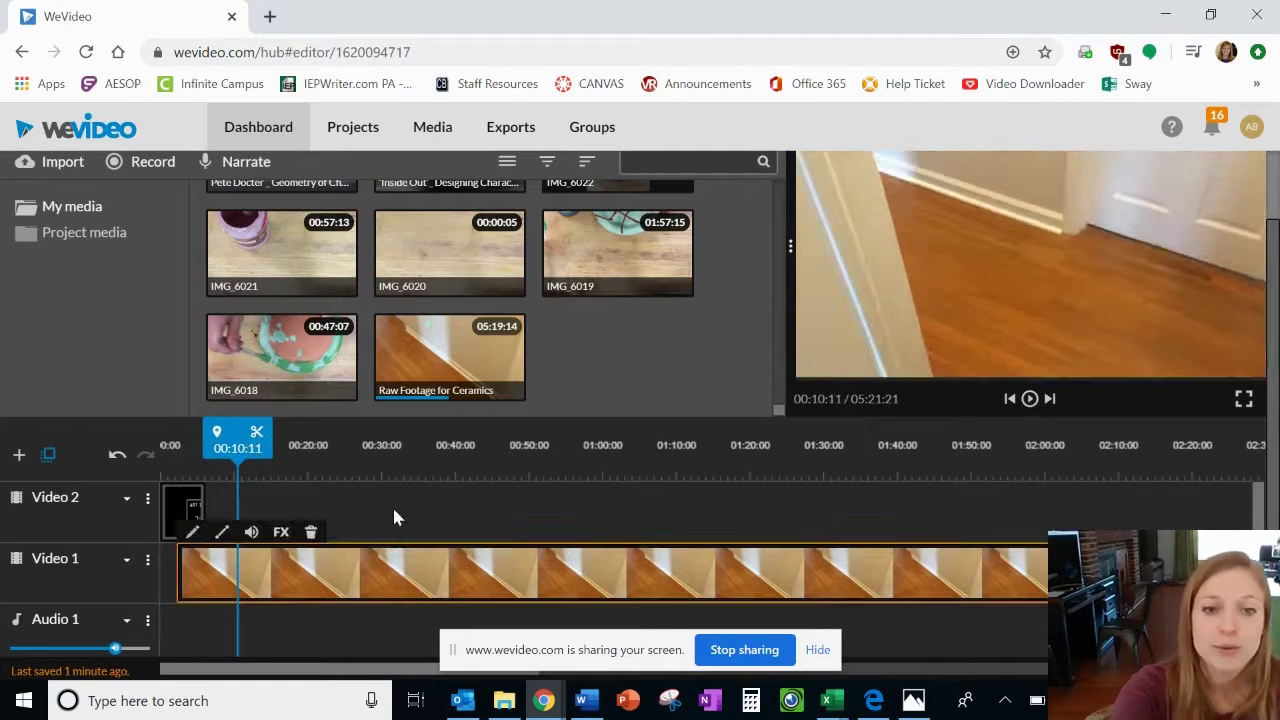
- Set the playhead to 00:02:07 and open narration recording with Preview while recording on and Mute audio off
scroll(392, 510, down, 1)
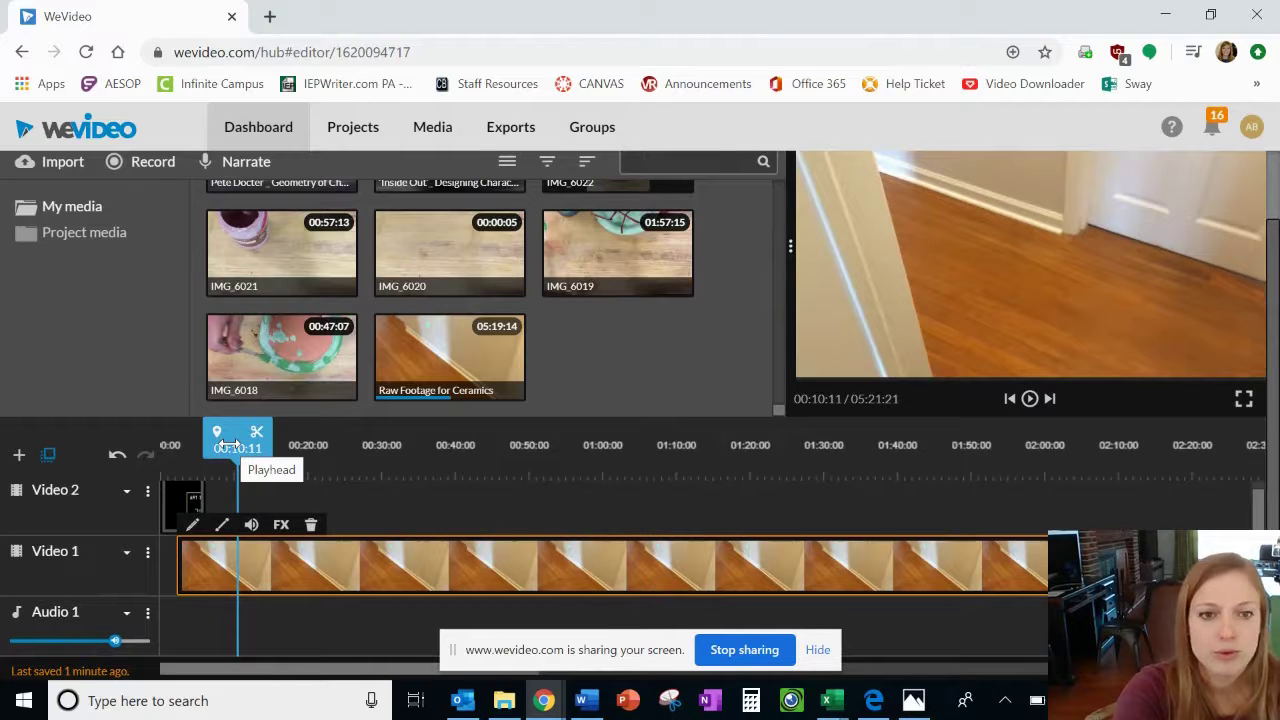
drag(218, 443, 177, 445)
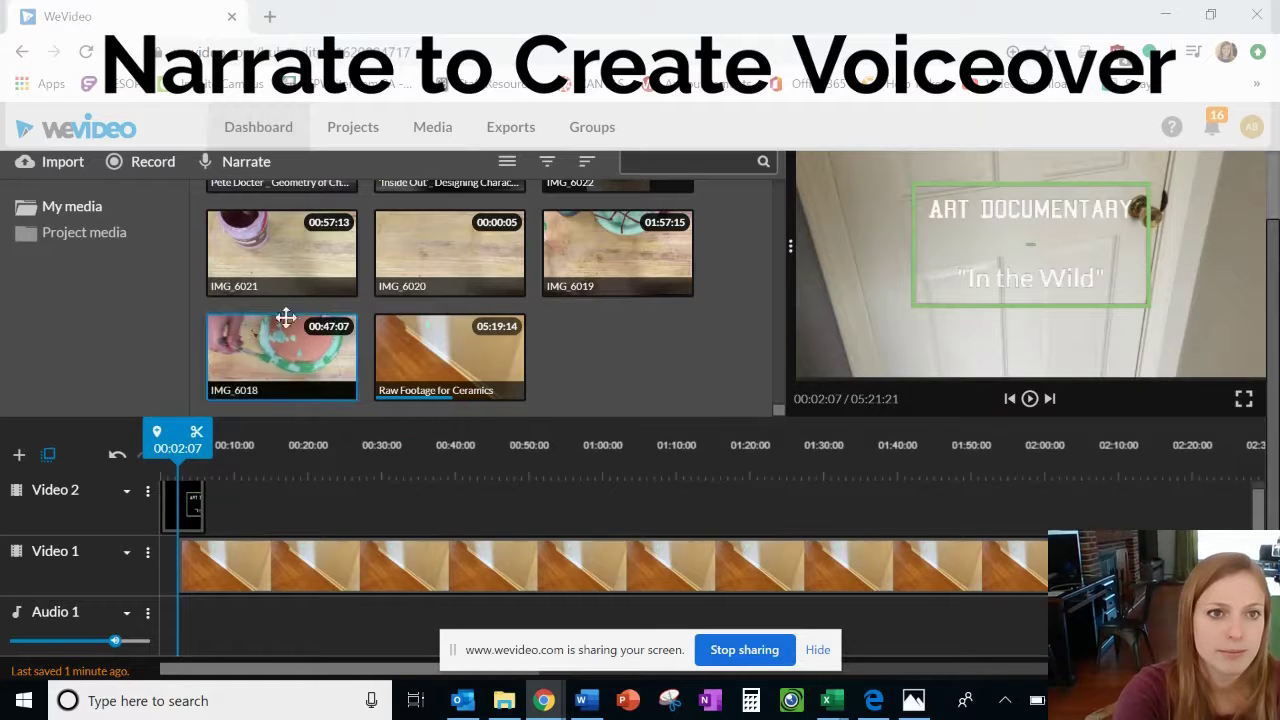
scroll(189, 308, up, 1)
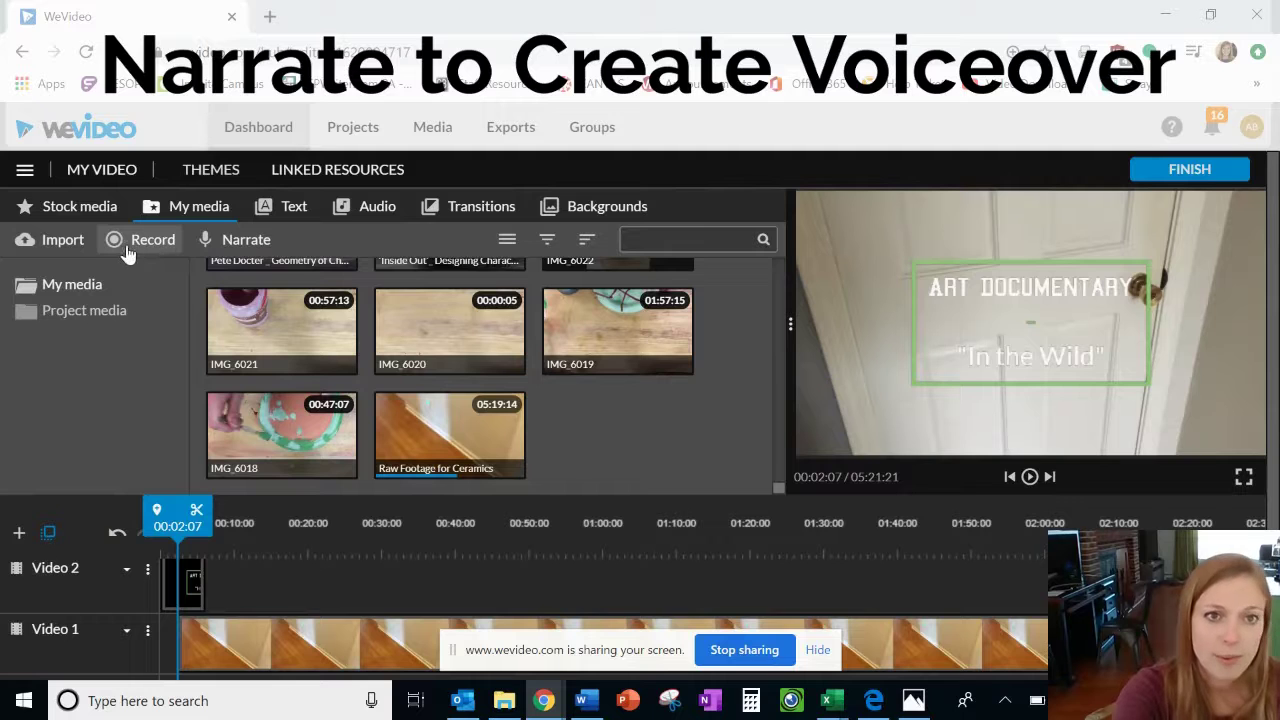
click(246, 241)
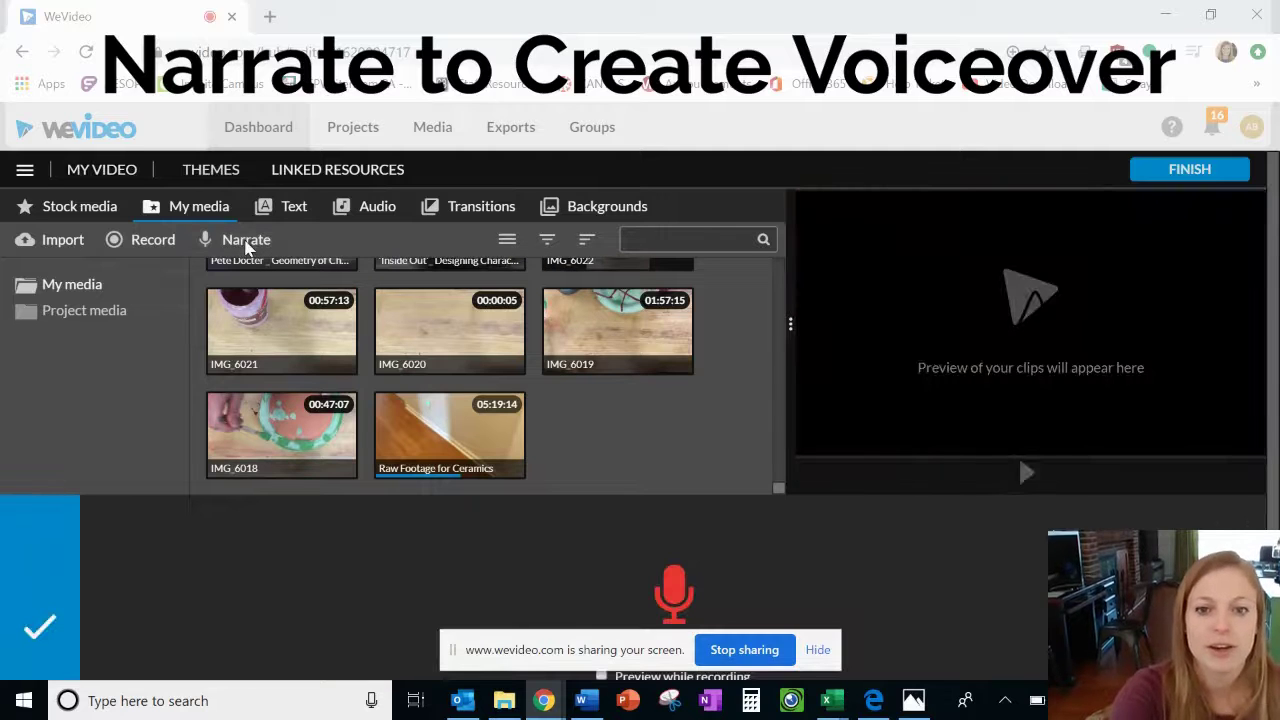
scroll(577, 580, down, 2)
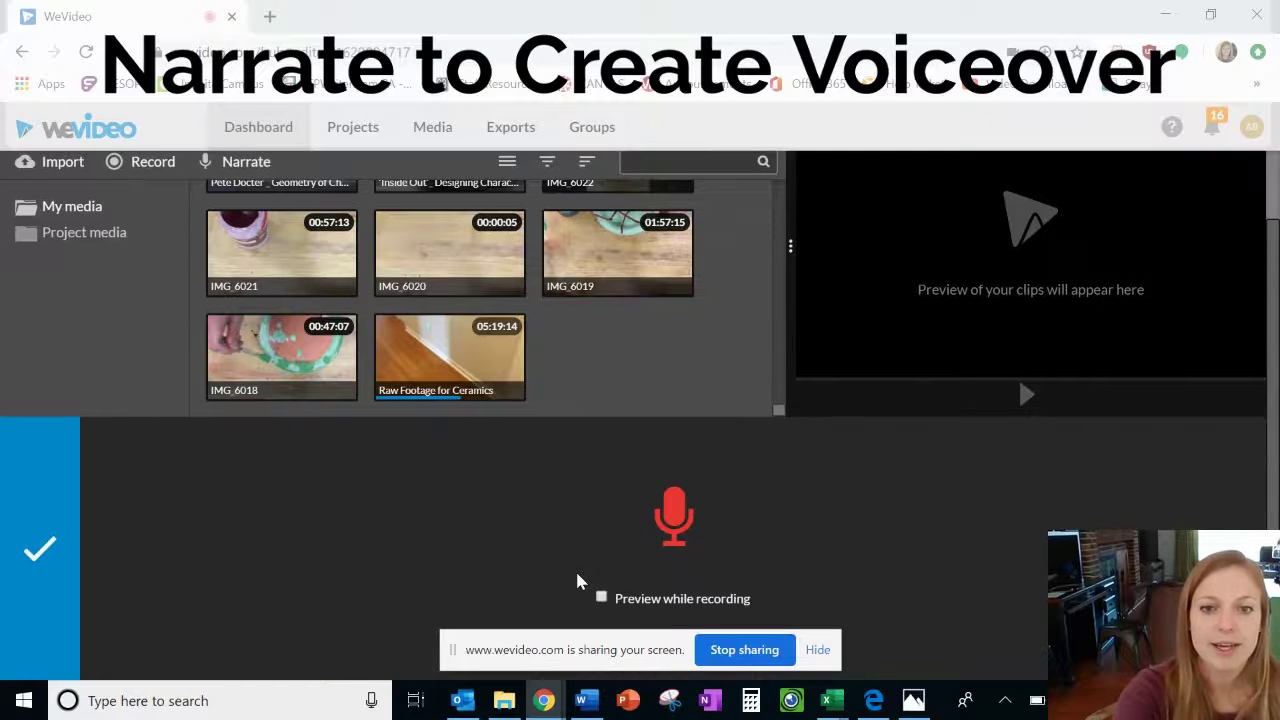
click(602, 599)
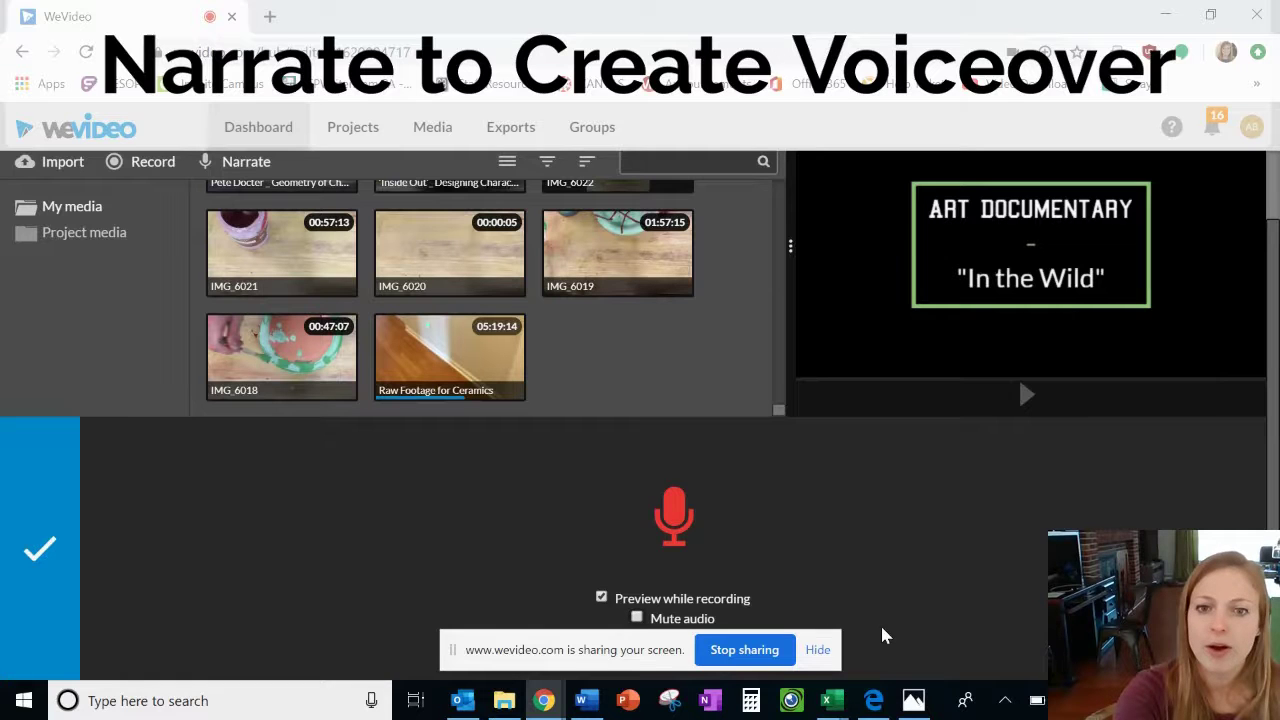
scroll(883, 634, up, 2)
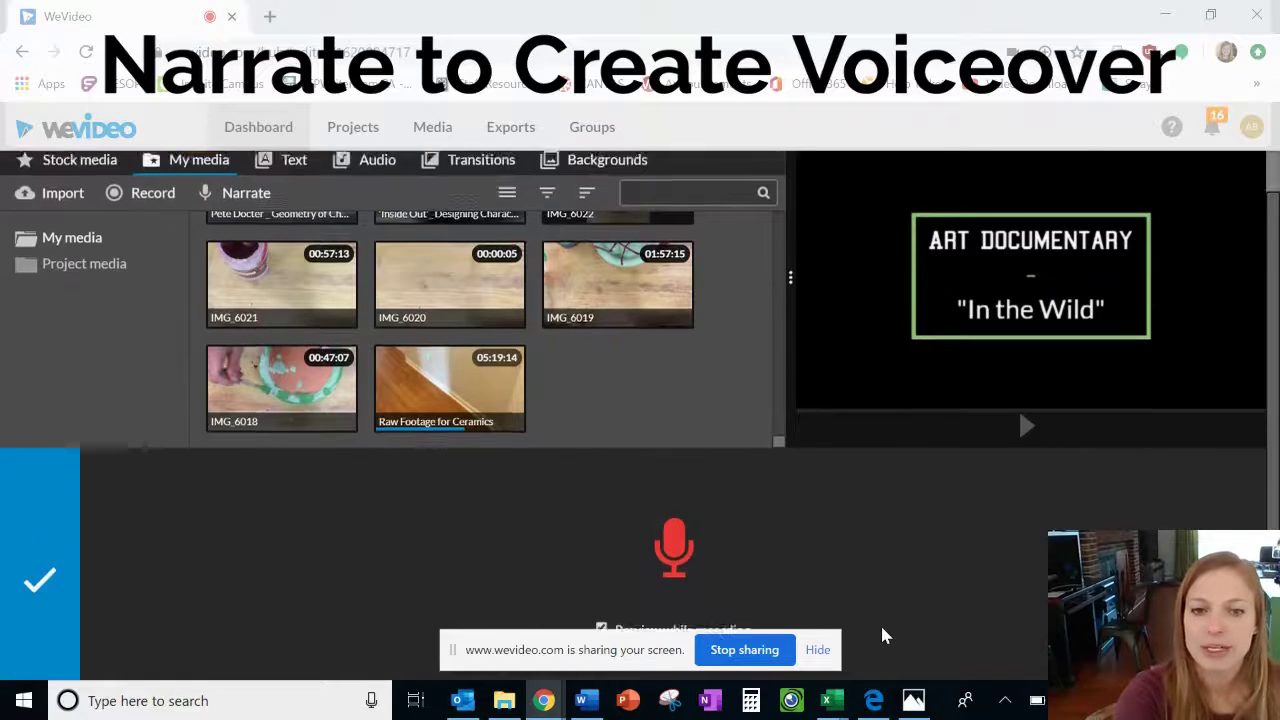
scroll(883, 634, down, 2)
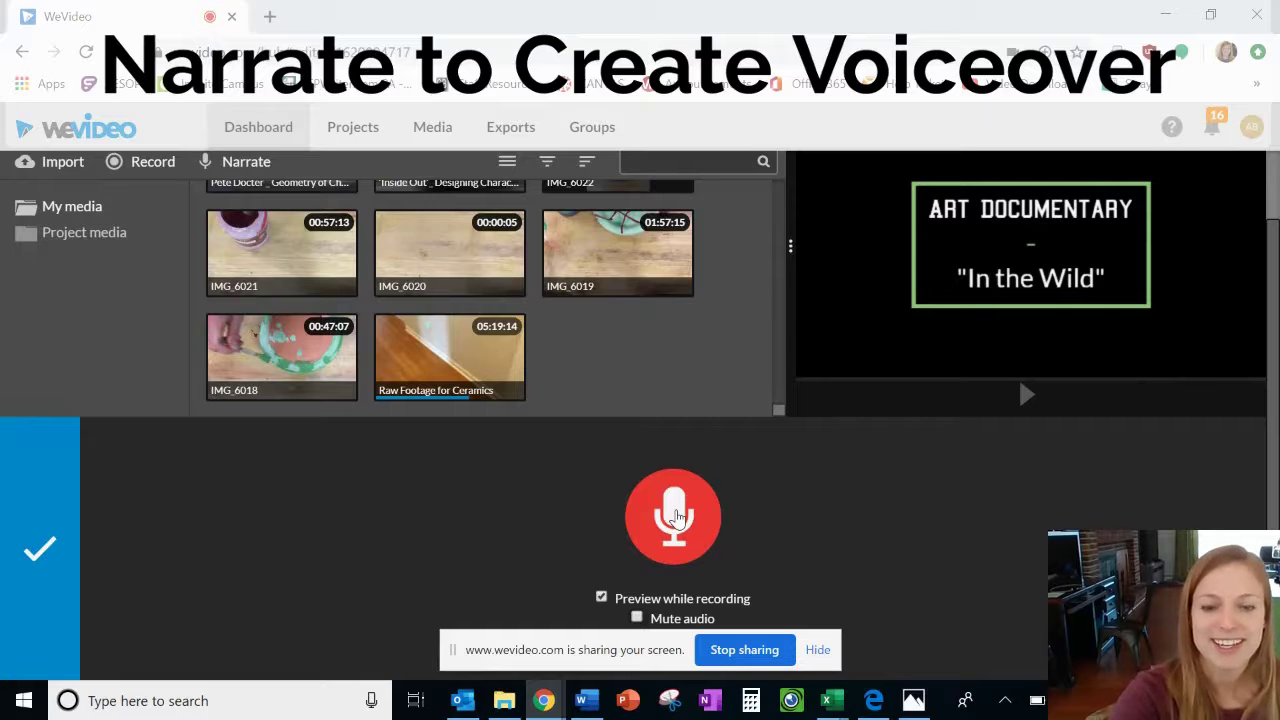
- Record a voiceover of about 23 seconds over the opening footage and add it to the timeline
click(674, 516)
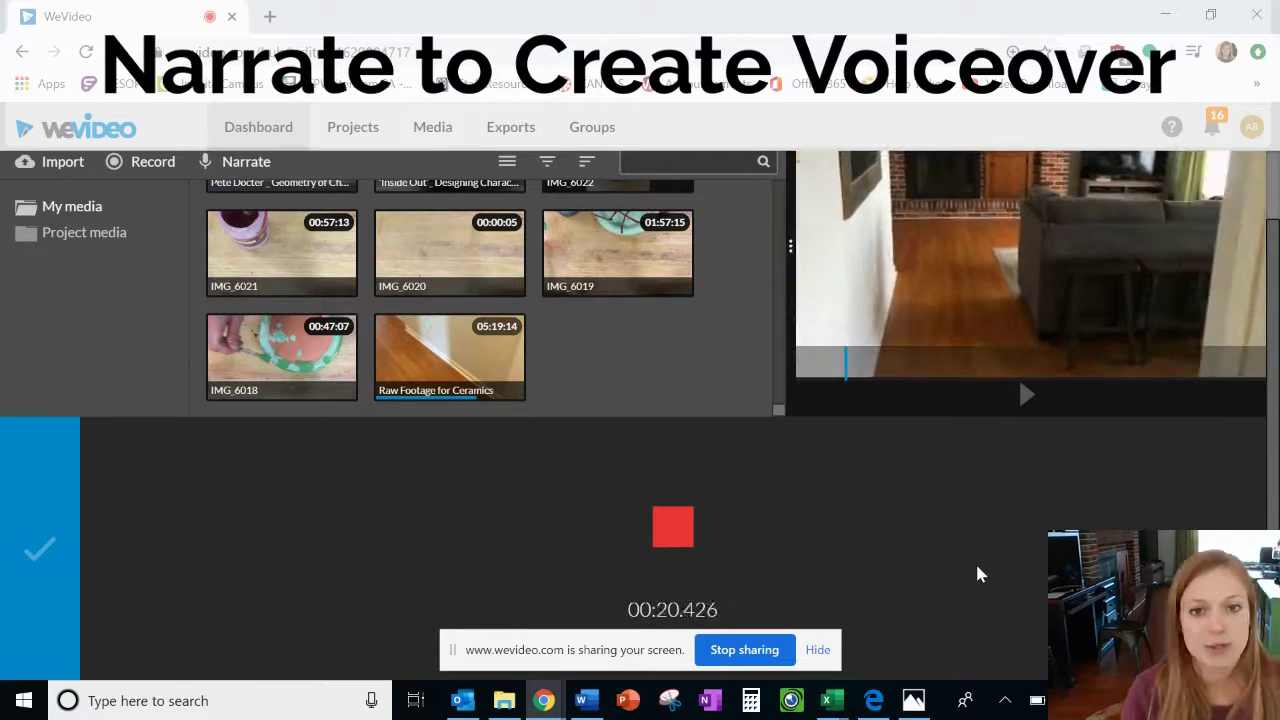
click(660, 518)
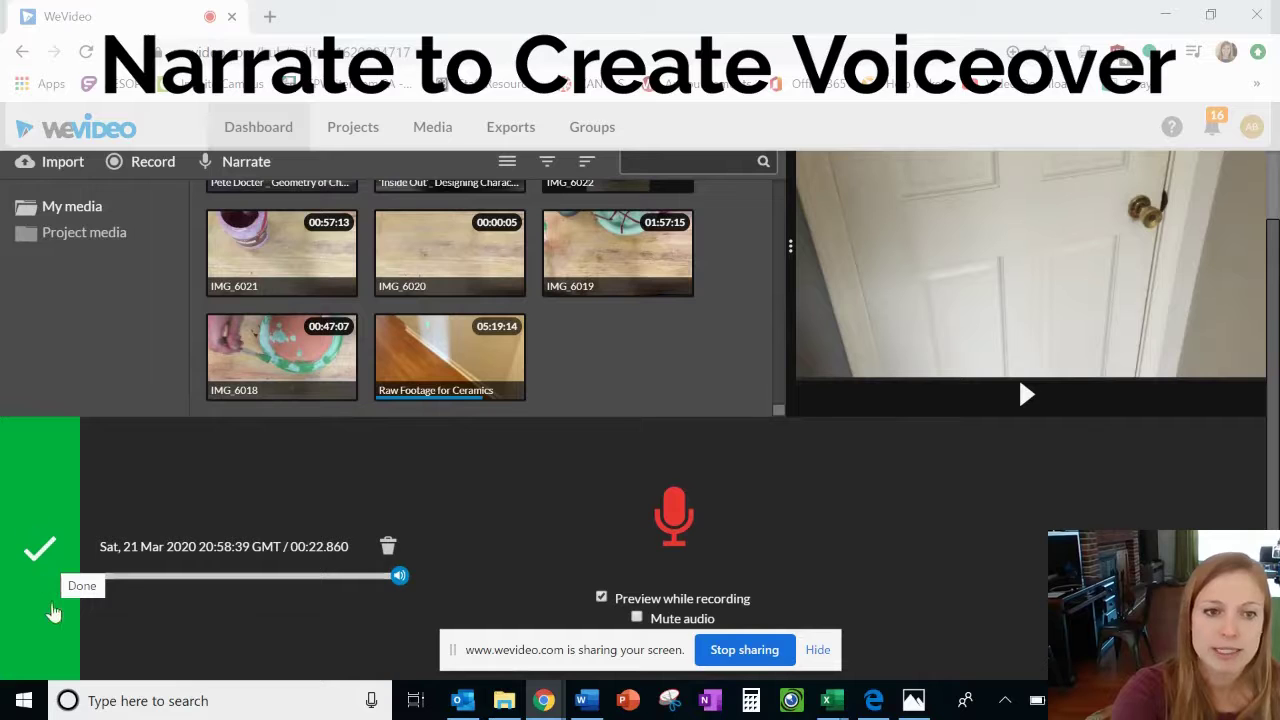
click(34, 486)
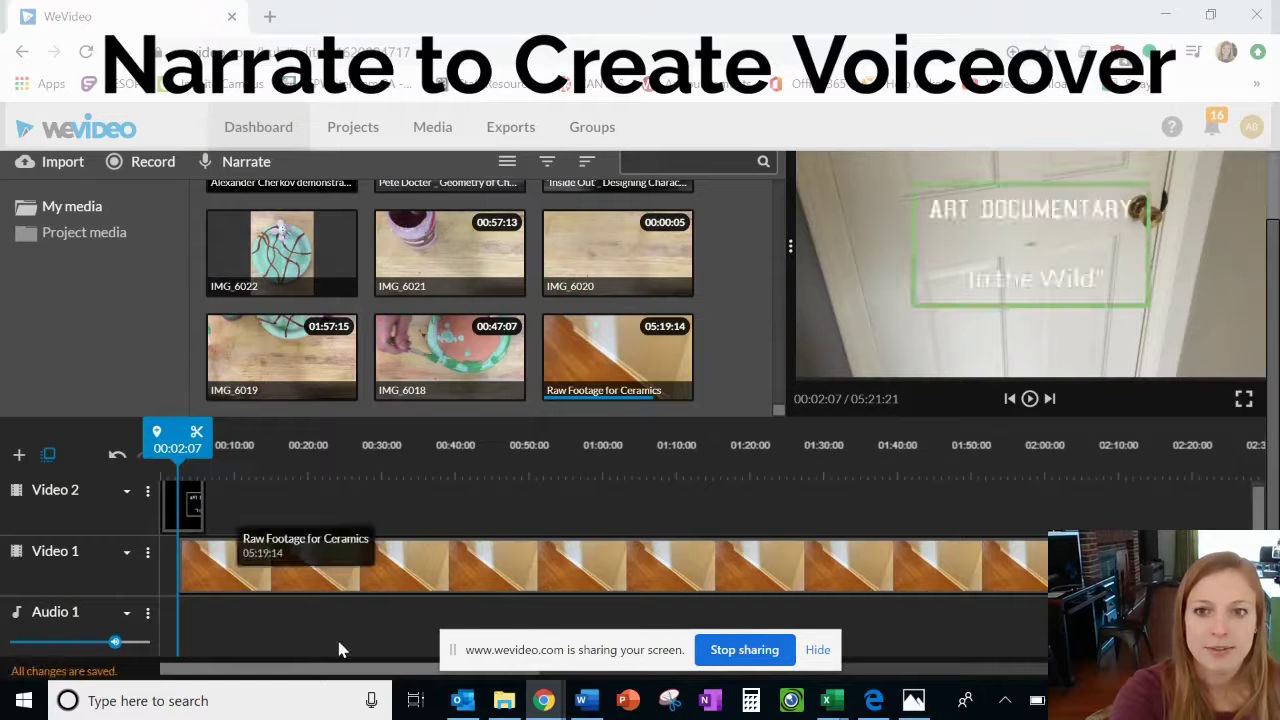
- Play the timeline from 00:01:08 to check the first voiceover against the footage, pausing at 00:13:17
scroll(461, 496, down, 1)
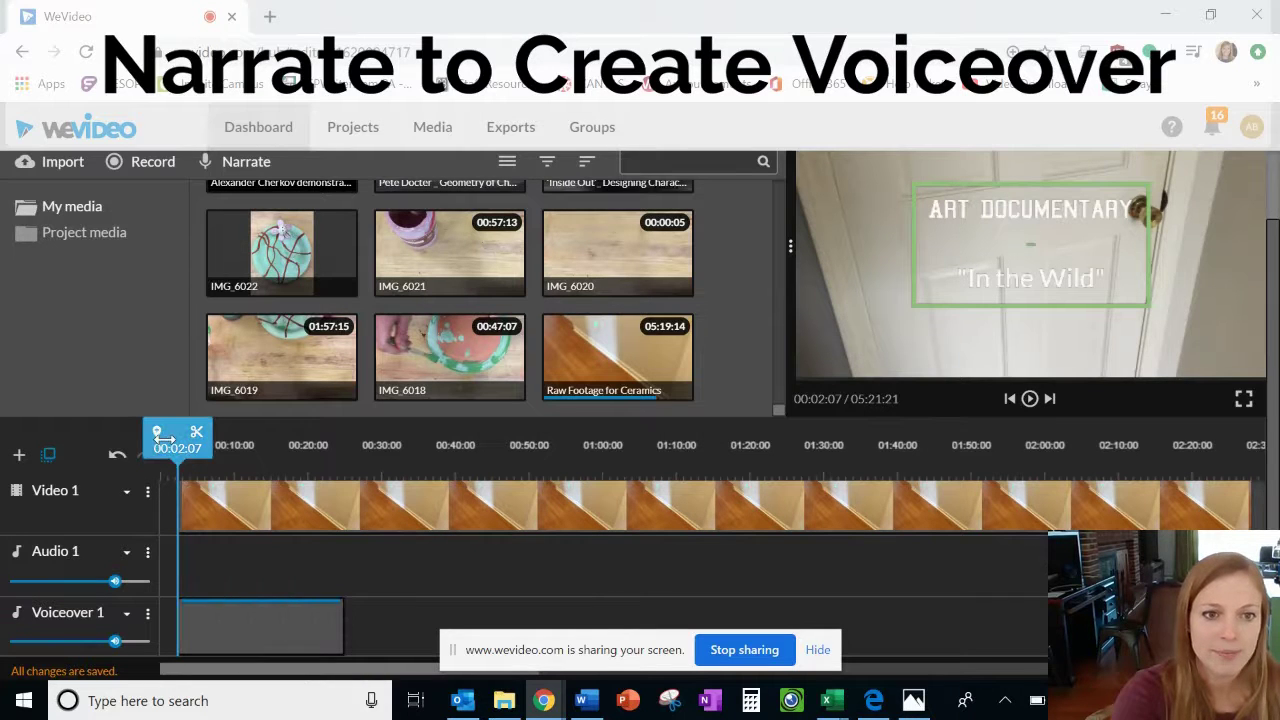
drag(160, 437, 153, 437)
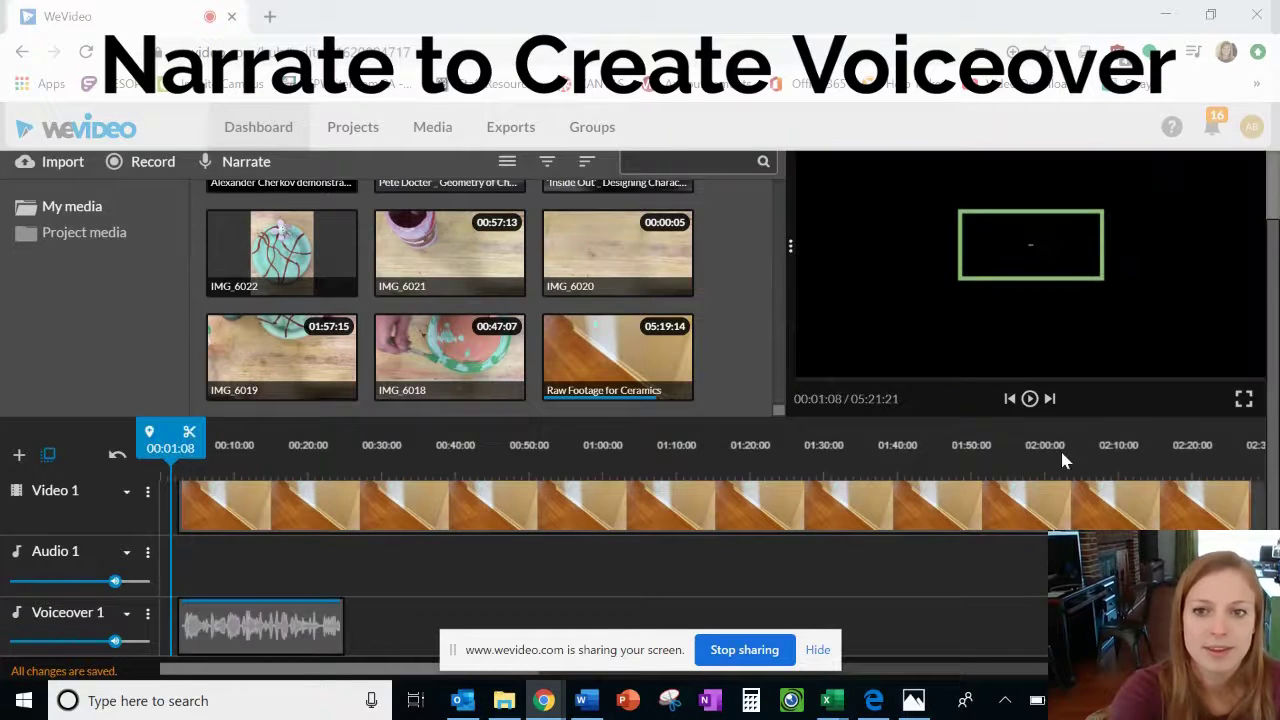
click(1030, 400)
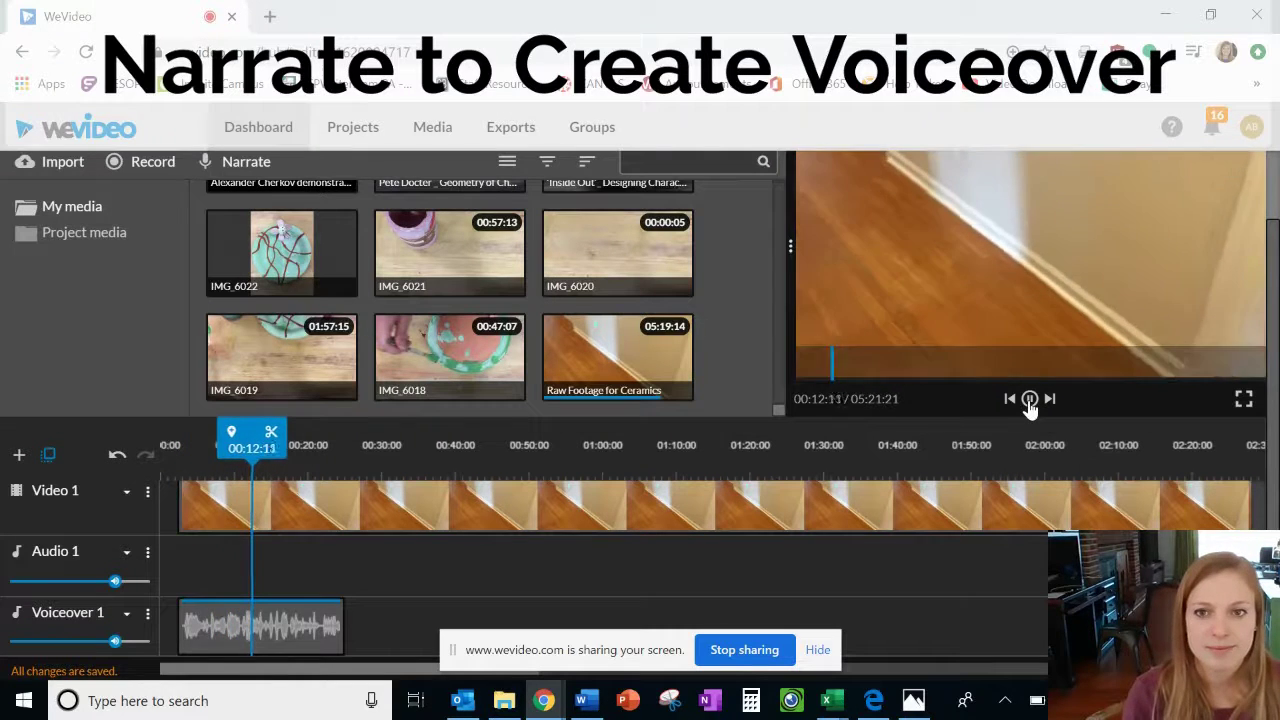
click(1030, 400)
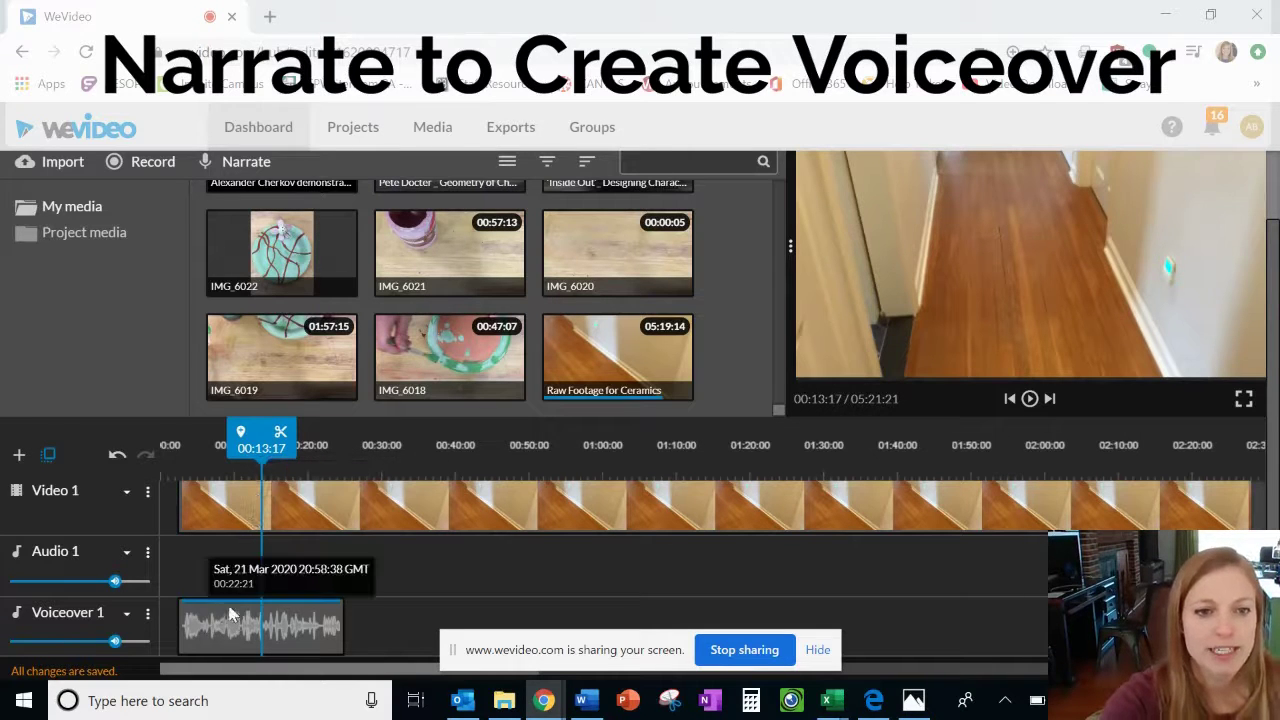
scroll(250, 550, up, 1)
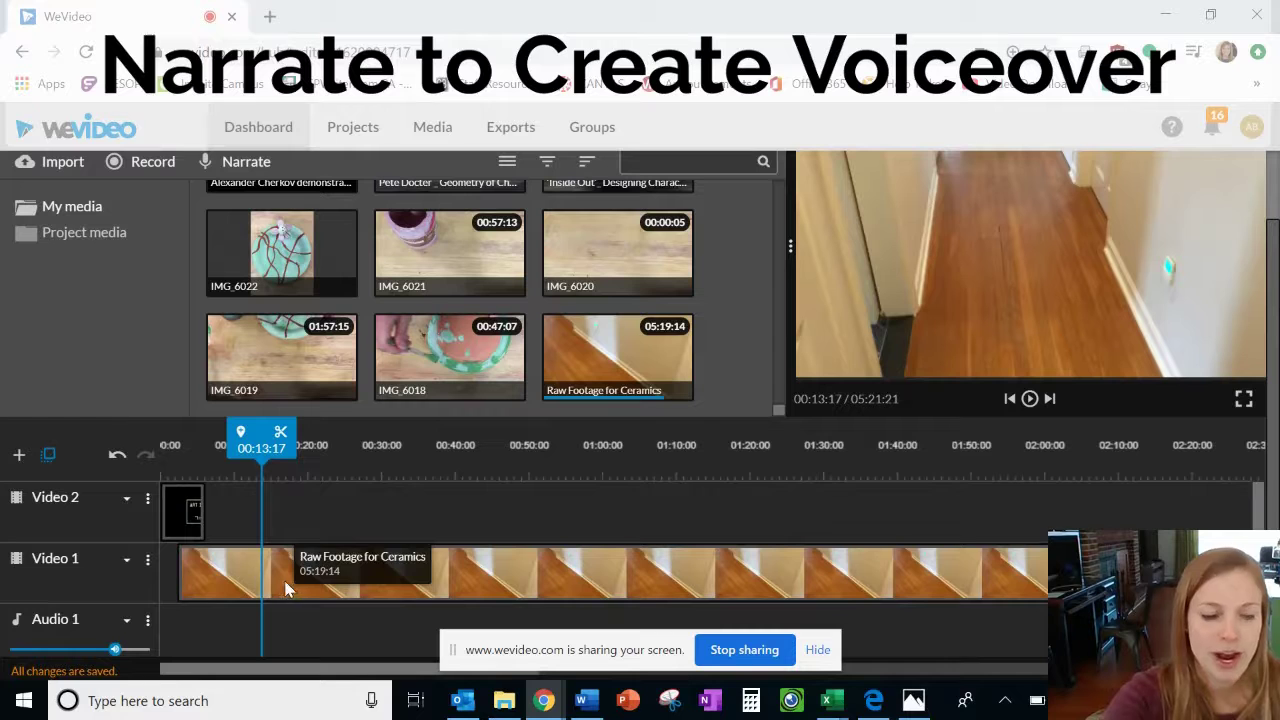
scroll(285, 588, down, 1)
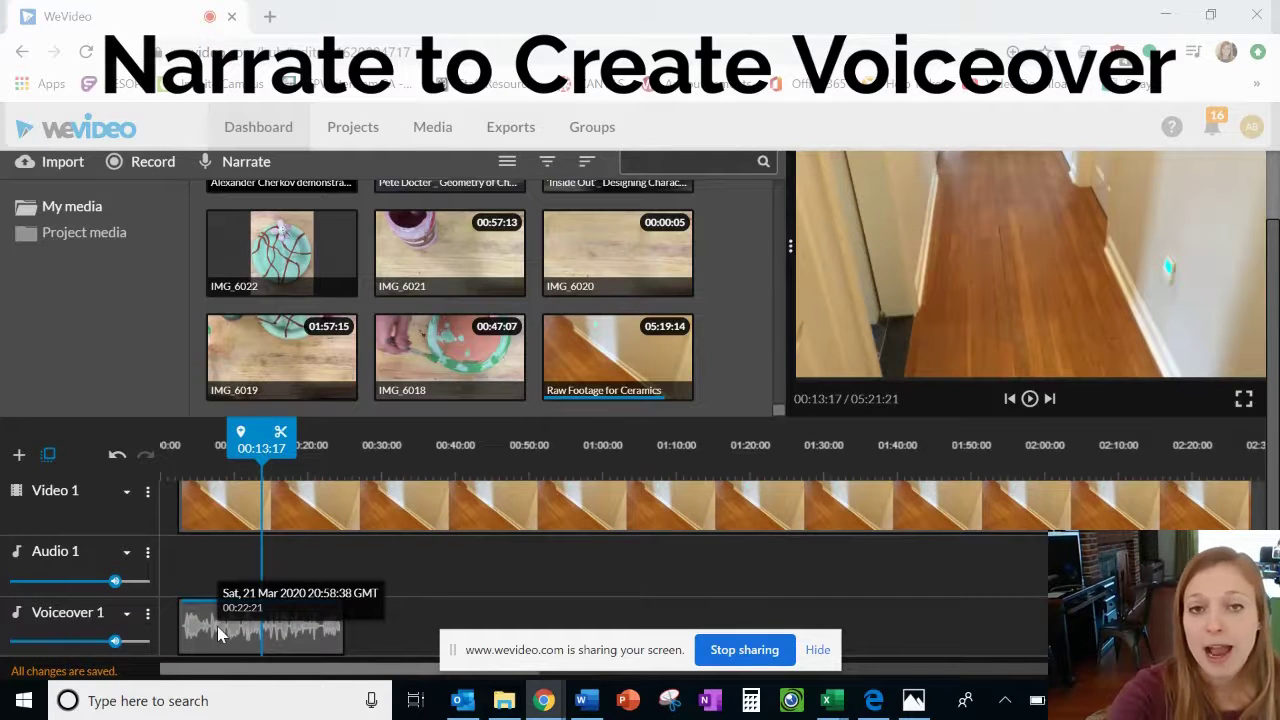
- Move the playhead to 01:18:10 and open narration recording with Preview while recording on and Mute audio off
click(322, 625)
drag(403, 451, 730, 495)
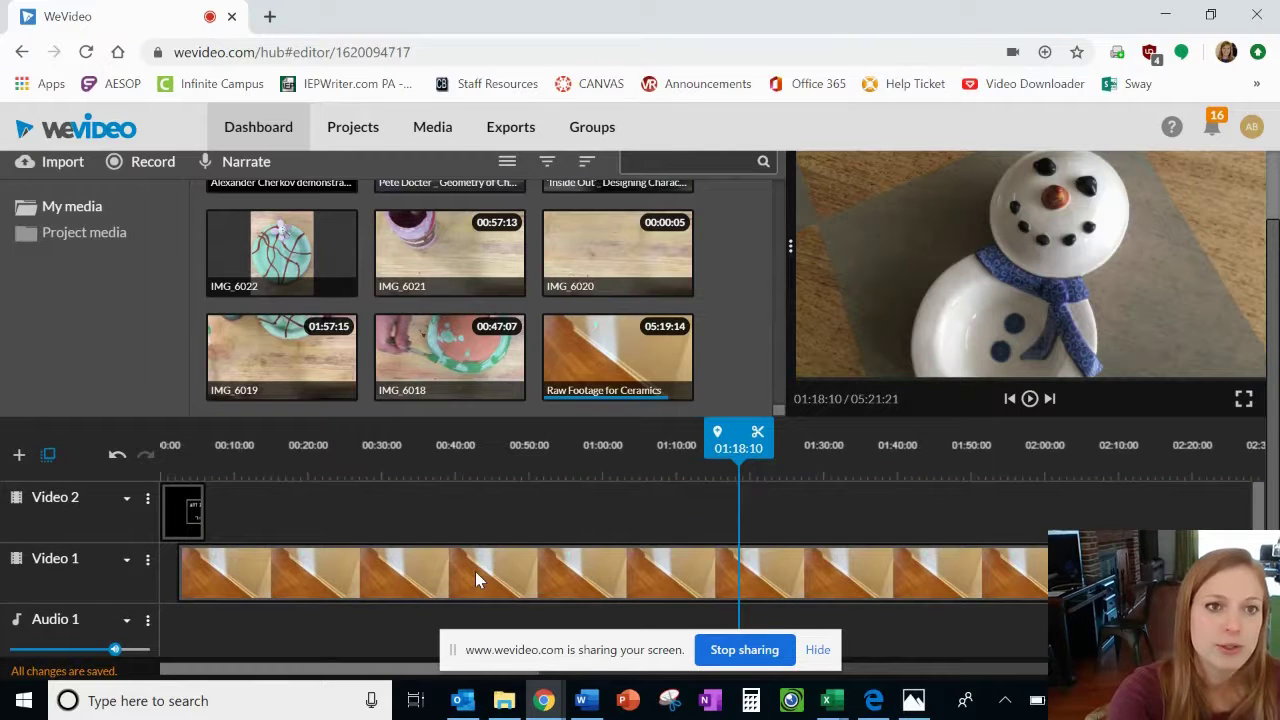
click(243, 166)
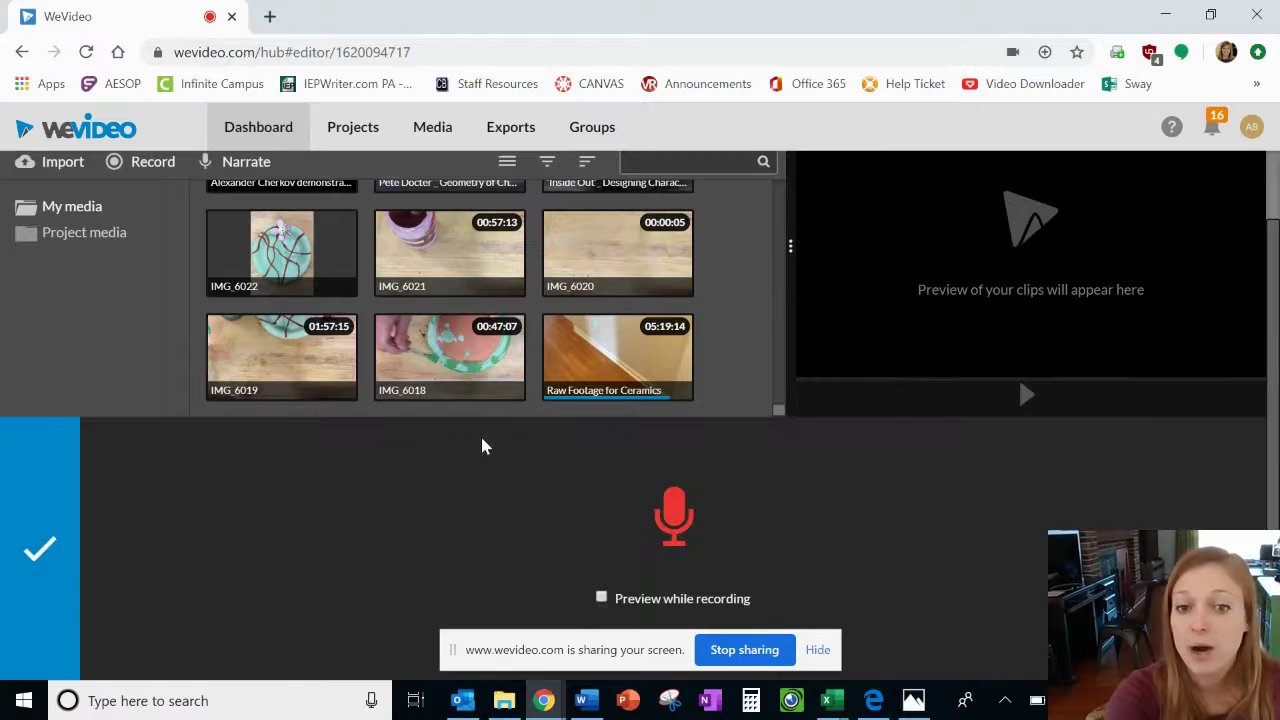
click(601, 597)
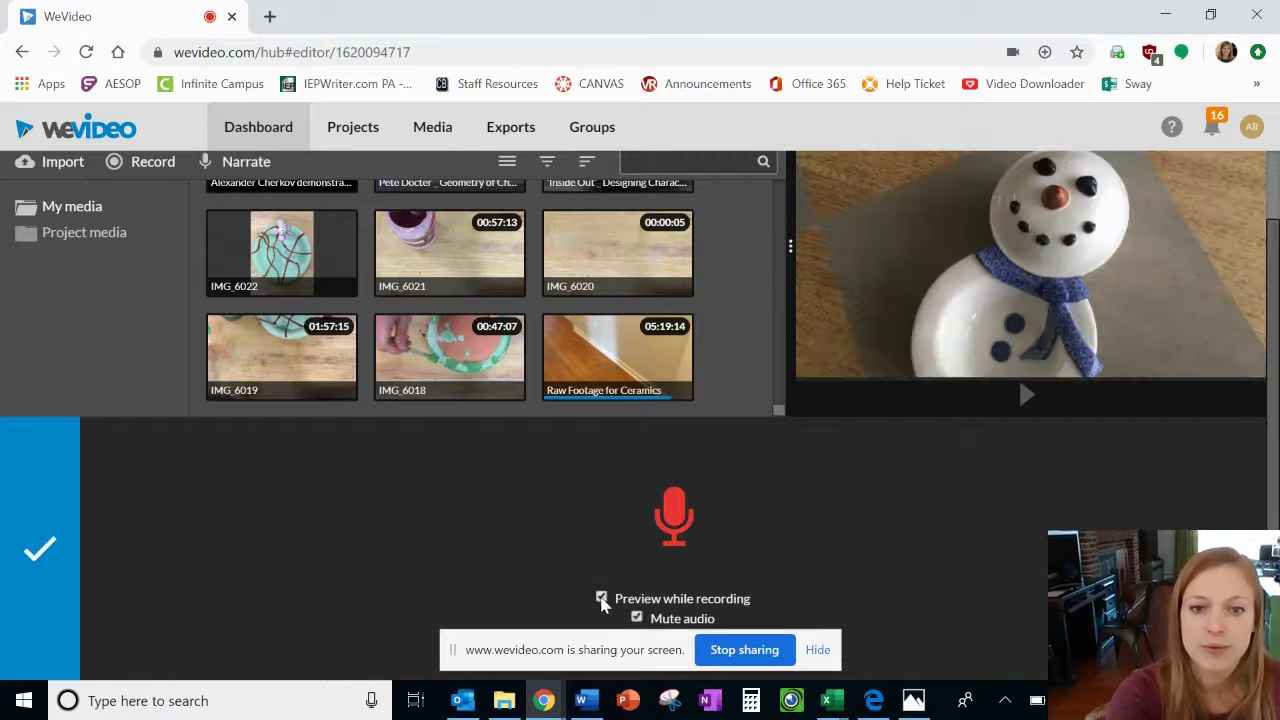
click(638, 619)
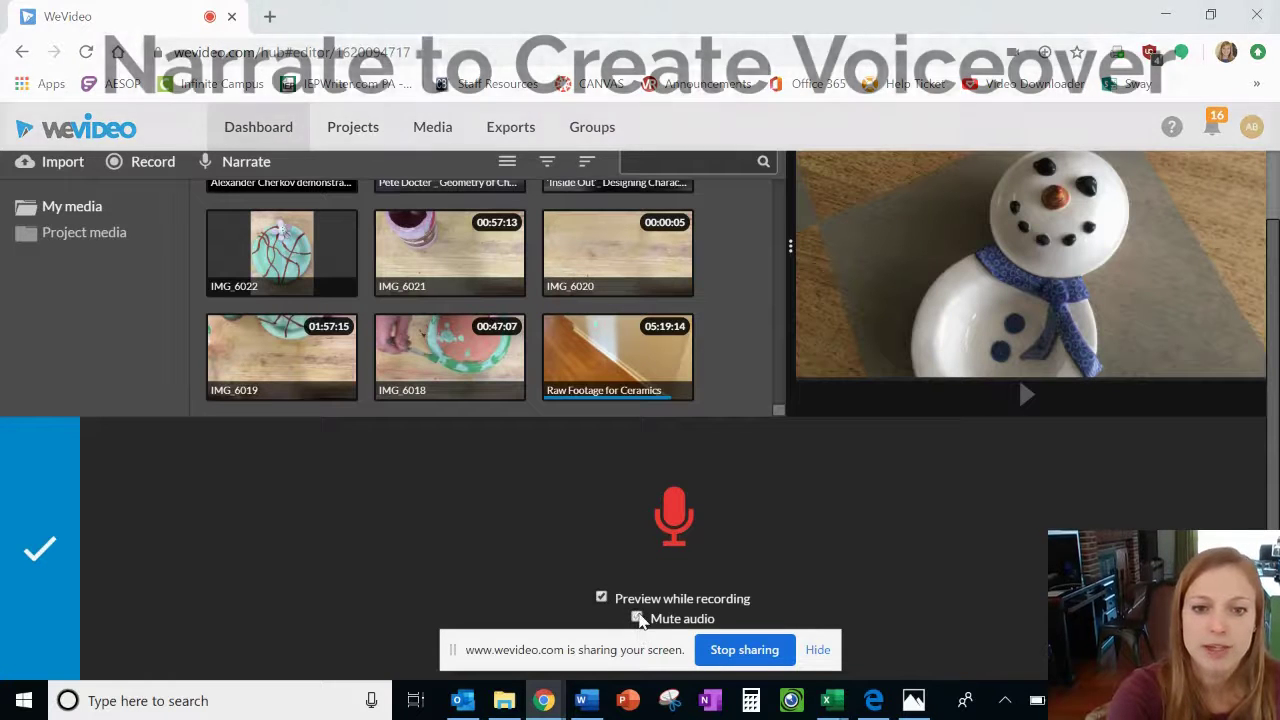
- Record a second voiceover of about 22 seconds over the snowman dish footage and add it to the timeline
click(662, 517)
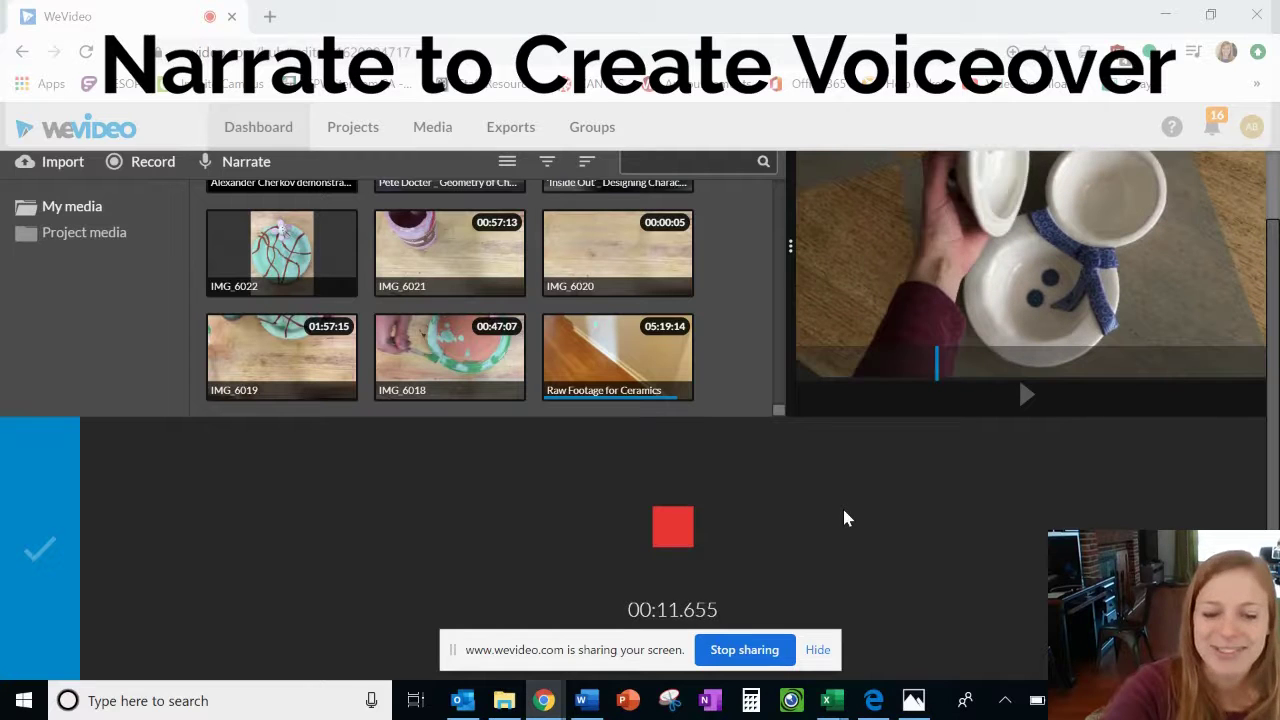
click(672, 527)
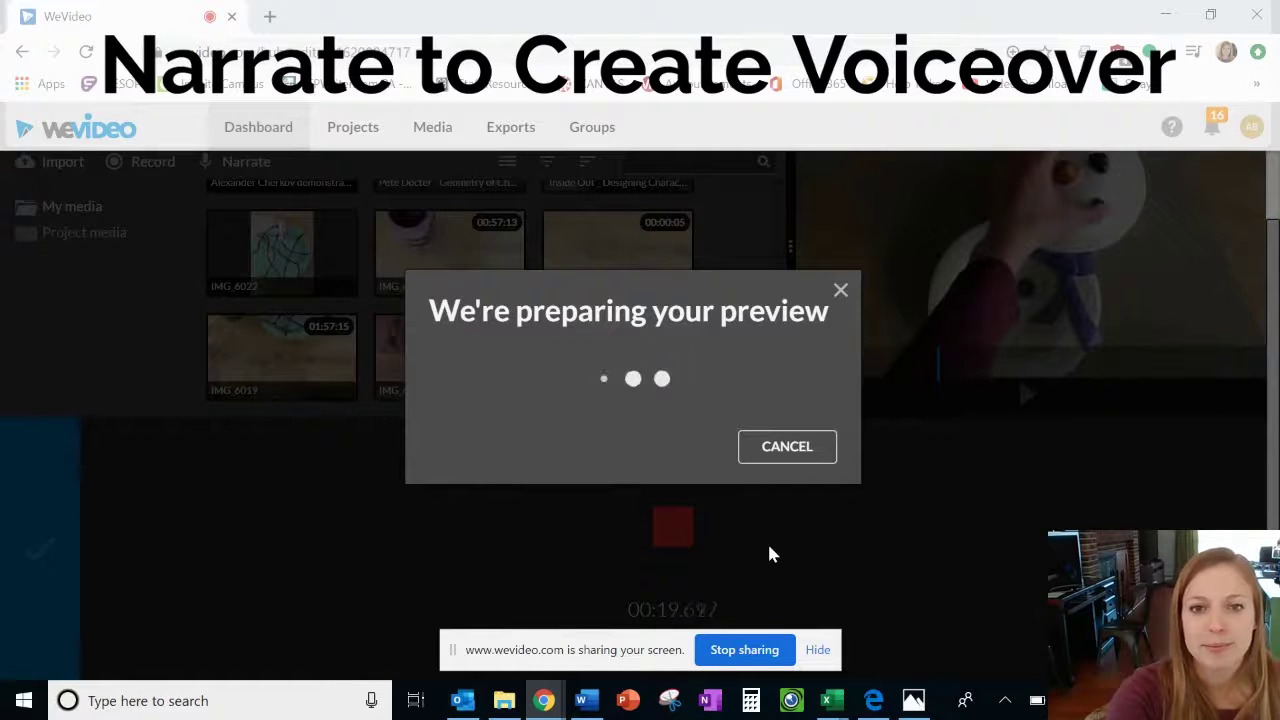
click(786, 450)
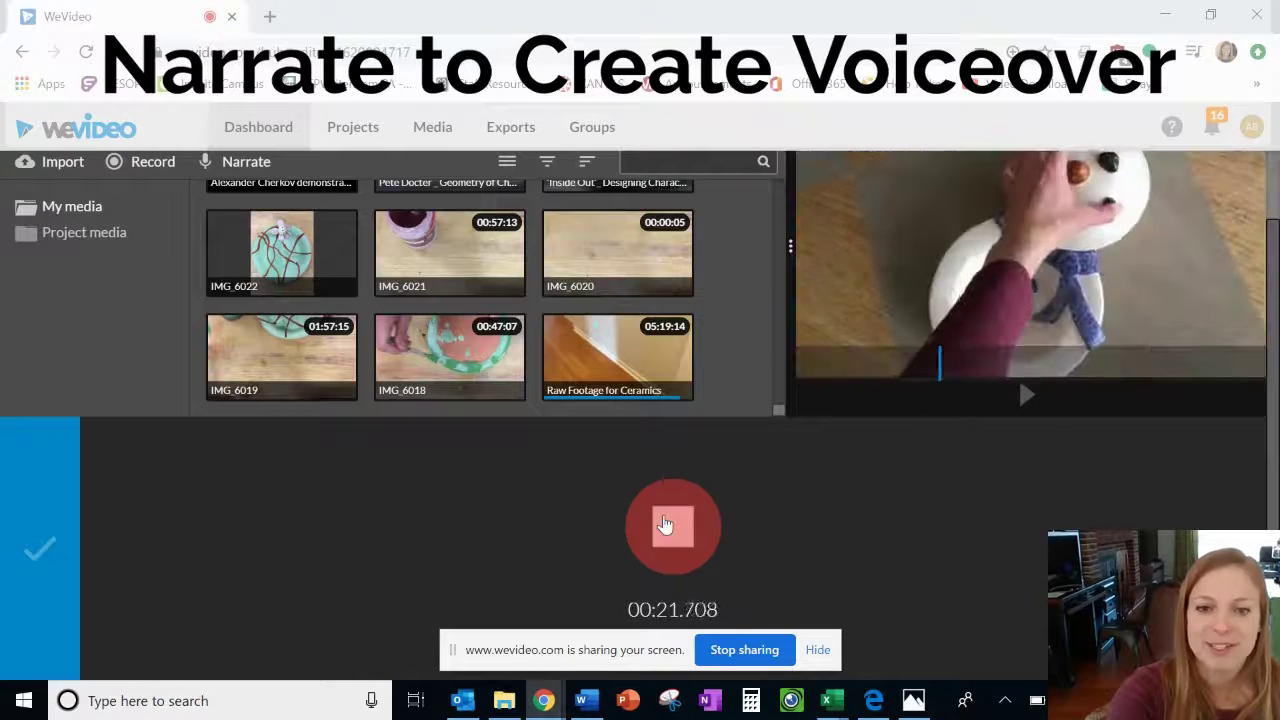
click(665, 525)
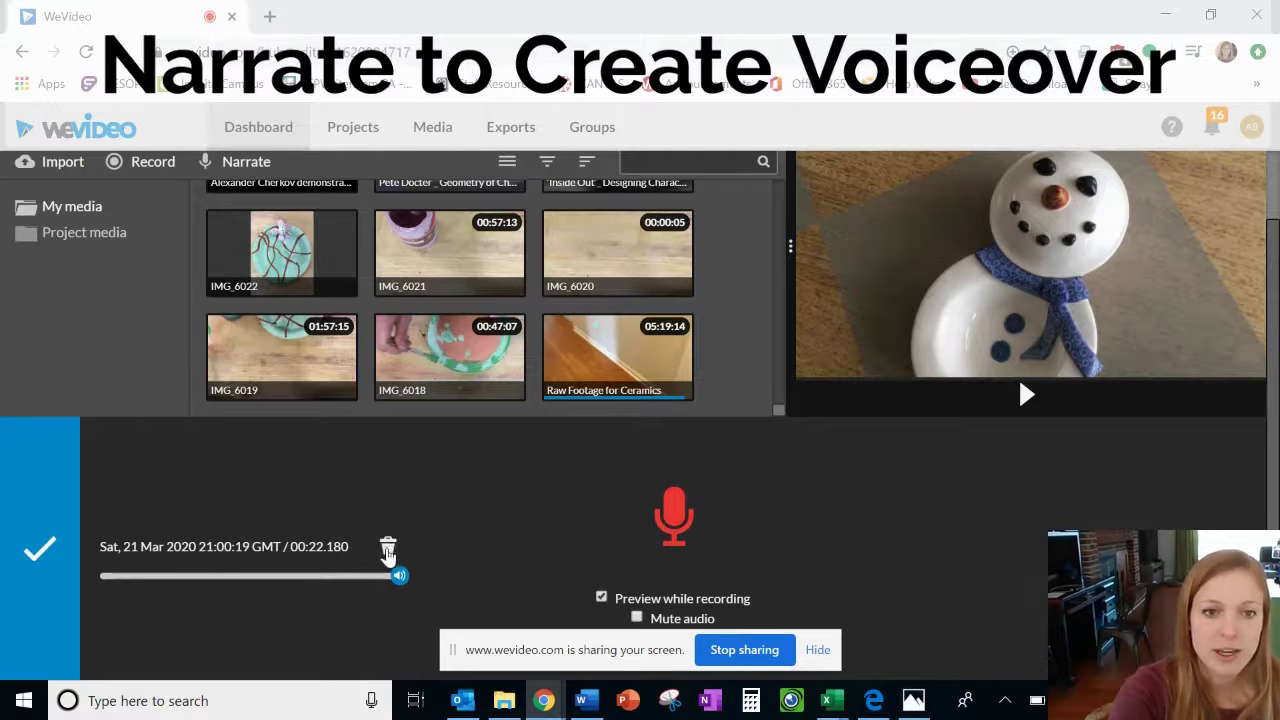
click(40, 552)
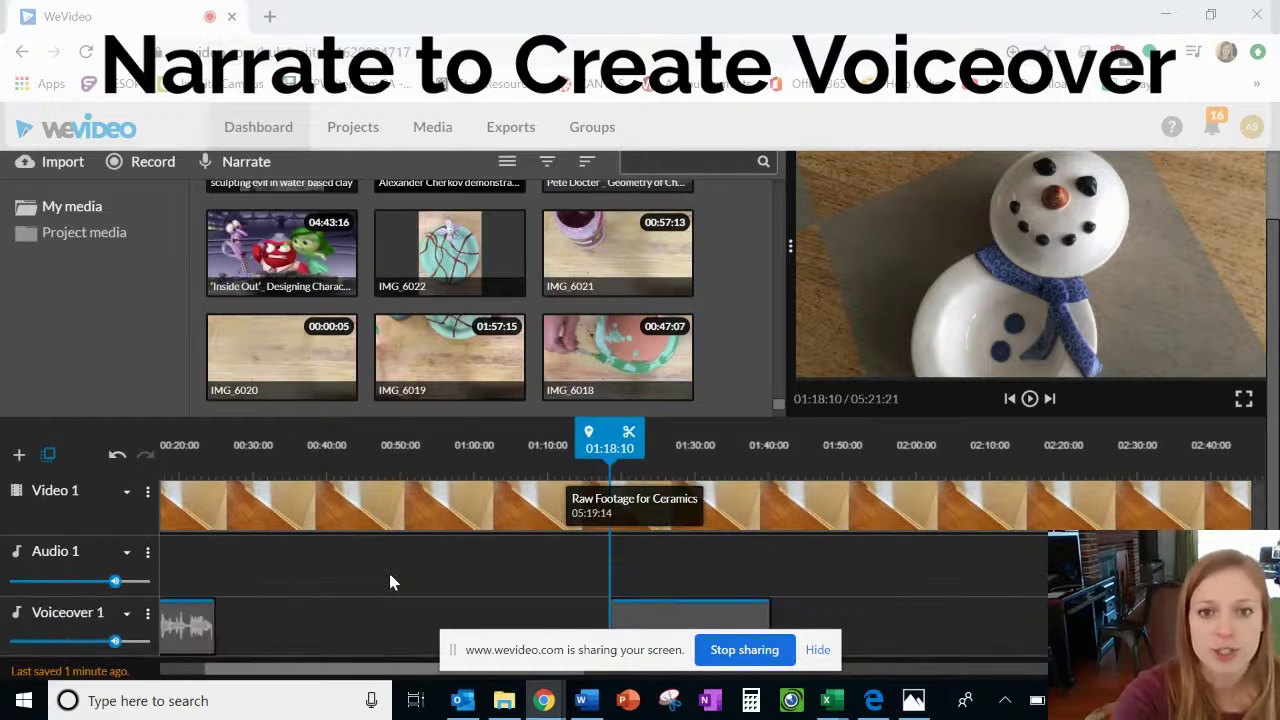
- Play back the second voiceover from 01:18:10, pause it, and select its clip at 01:34:00
click(1029, 405)
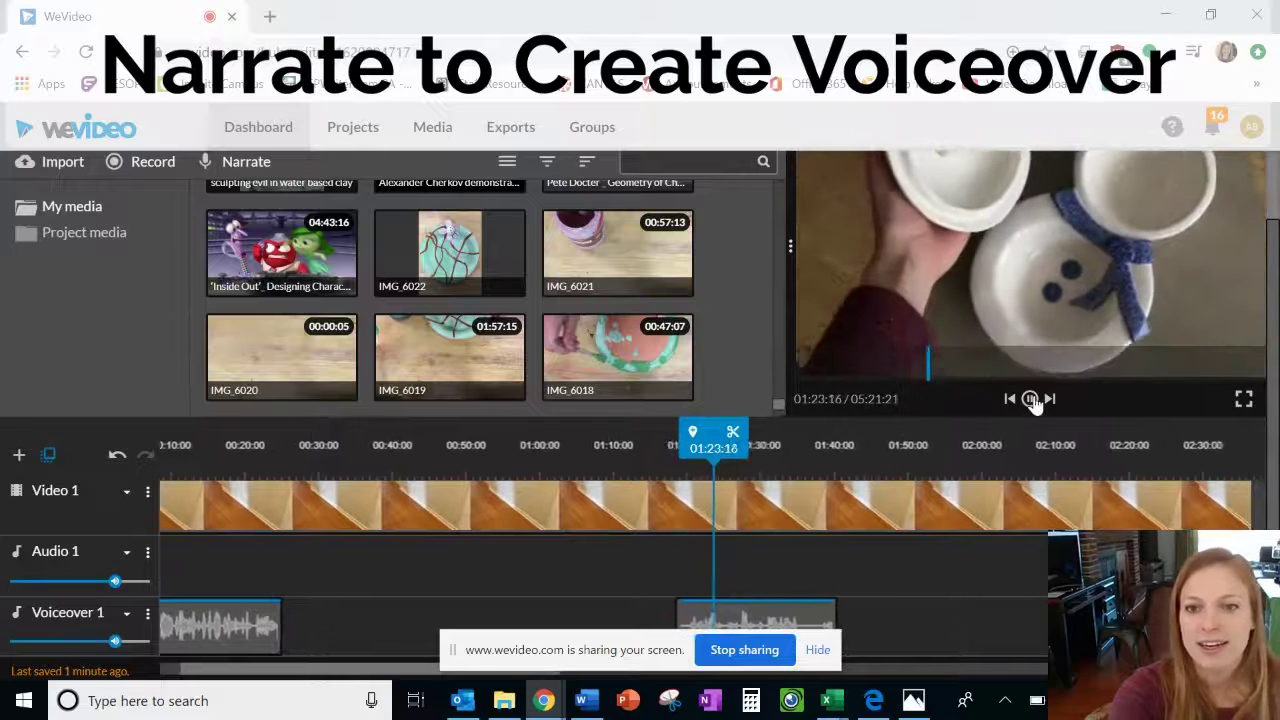
click(1031, 399)
click(789, 608)
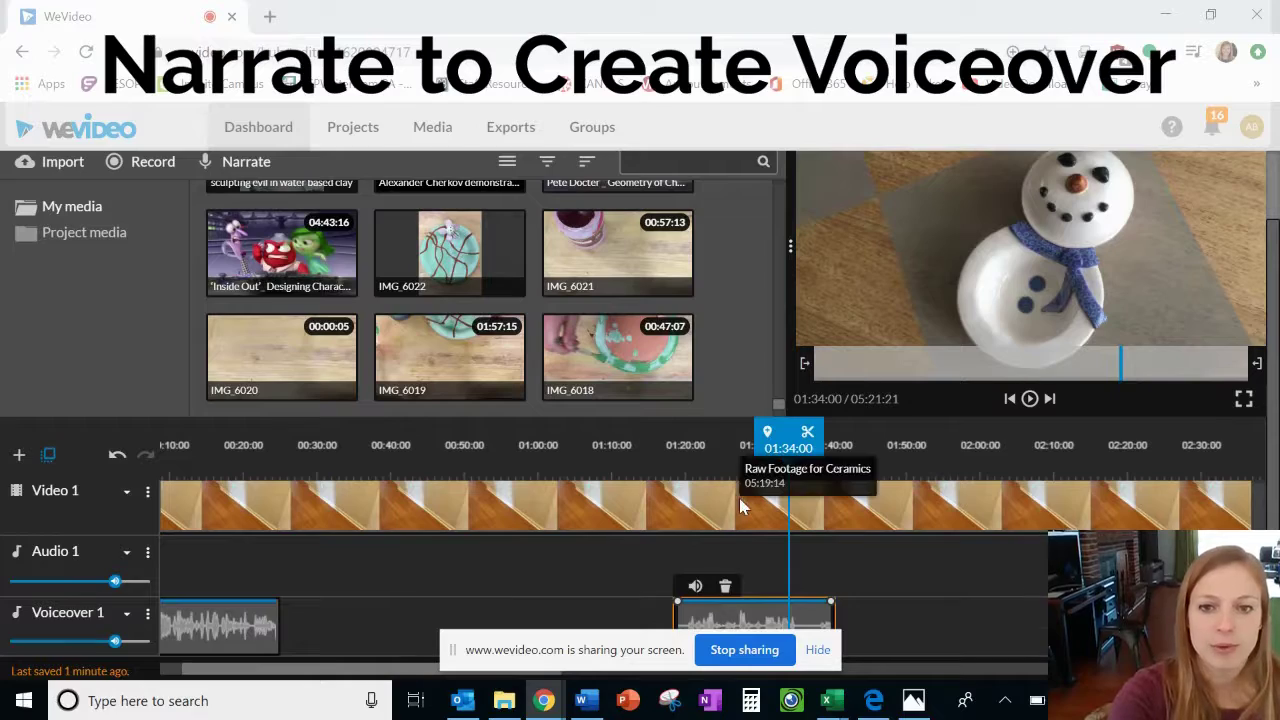
scroll(739, 498, up, 1)
scroll(786, 532, down, 1)
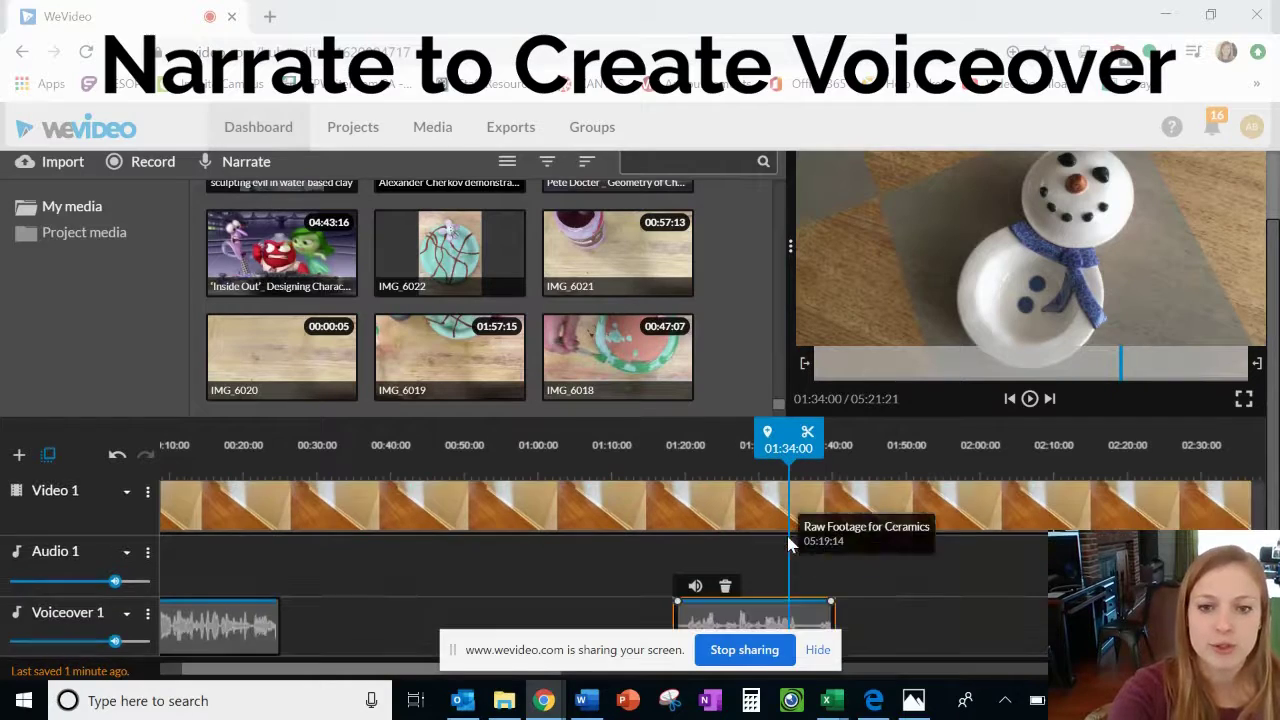